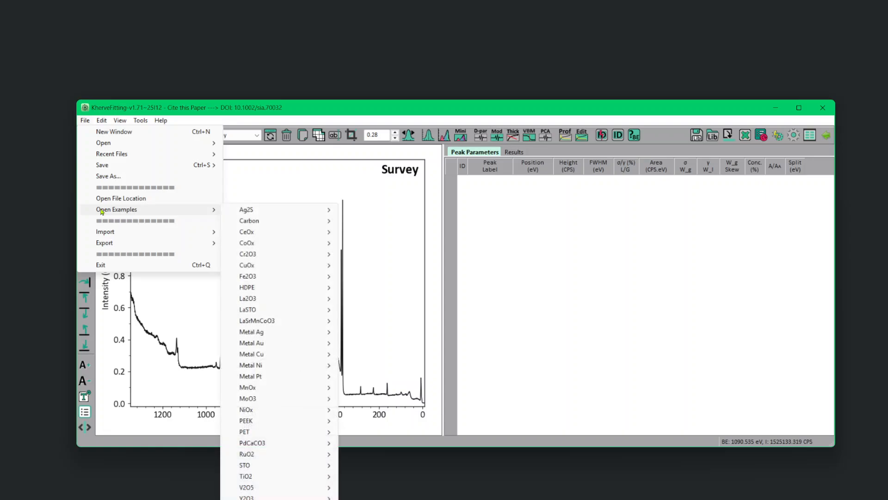
Open the Ag2S_Kfitting example file and view its core levels in the Sample/Experiment Manager.
{"action": "mouse_move", "coordinate": [250, 211]}
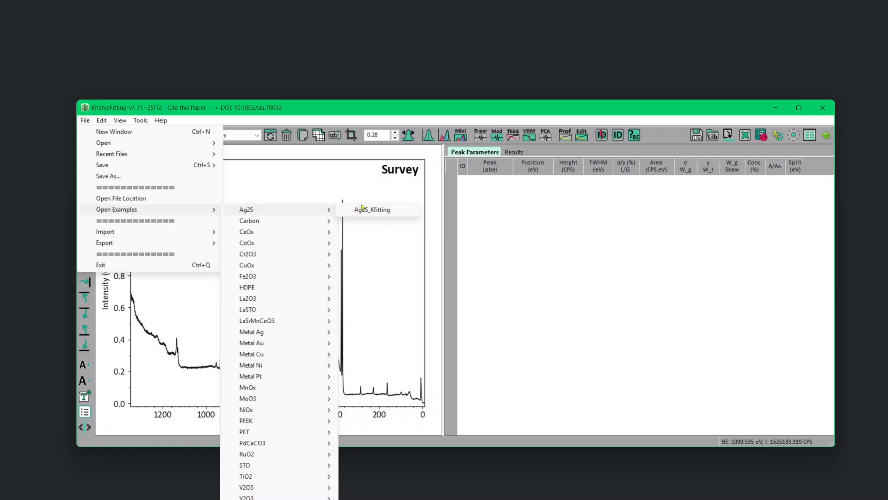
{"action": "left_click", "coordinate": [363, 208]}
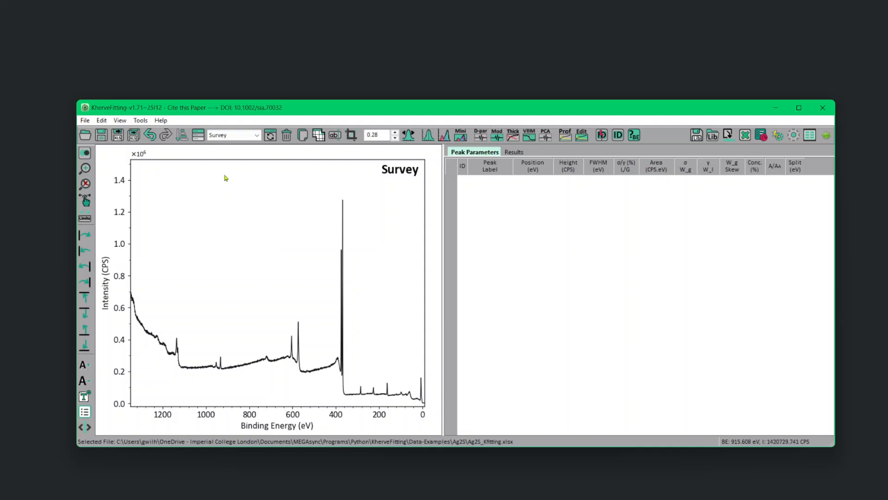
{"action": "left_click", "coordinate": [198, 137]}
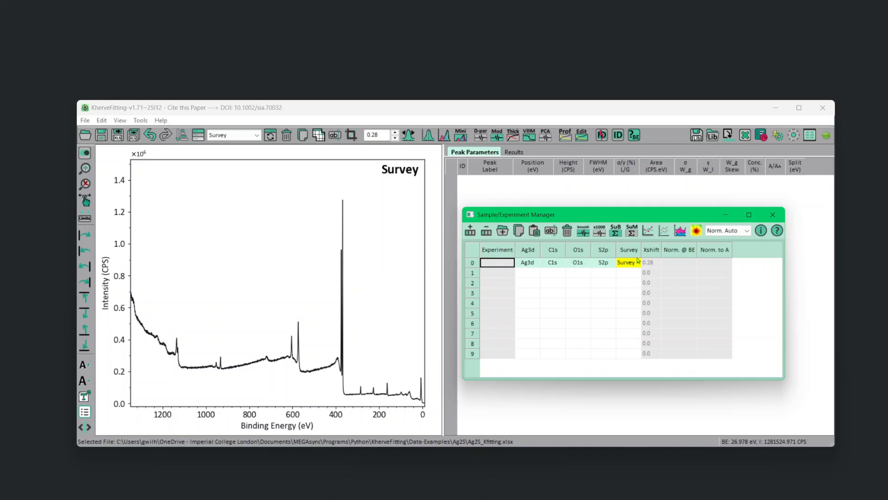
{"action": "left_click", "coordinate": [772, 216]}
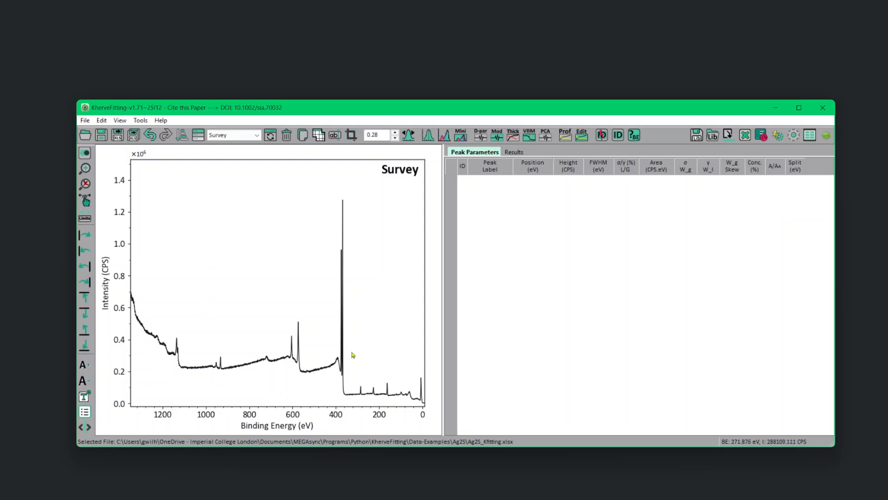
Overlay the reference lines of C, O, Ag, S and Cu on the survey spectrum with the manual element identification.
{"action": "left_click", "coordinate": [622, 139]}
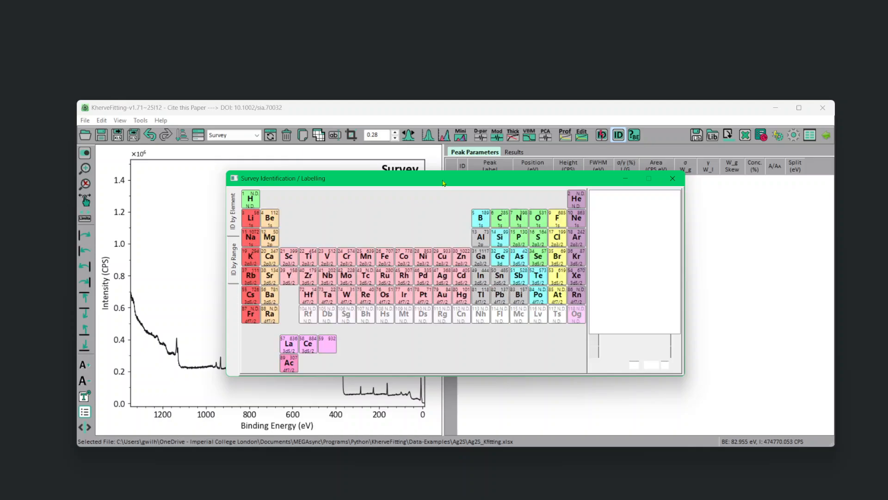
{"action": "left_click_drag", "start_coordinate": [443, 183], "coordinate": [632, 96]}
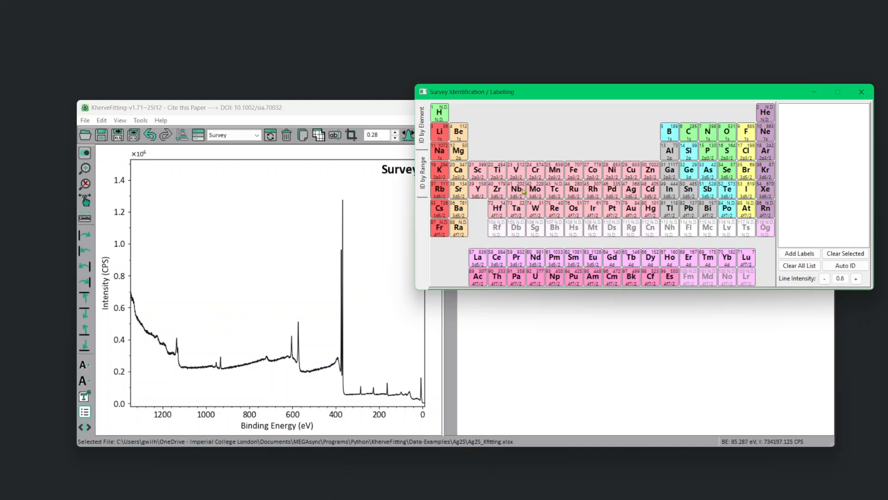
{"action": "left_click", "coordinate": [691, 134]}
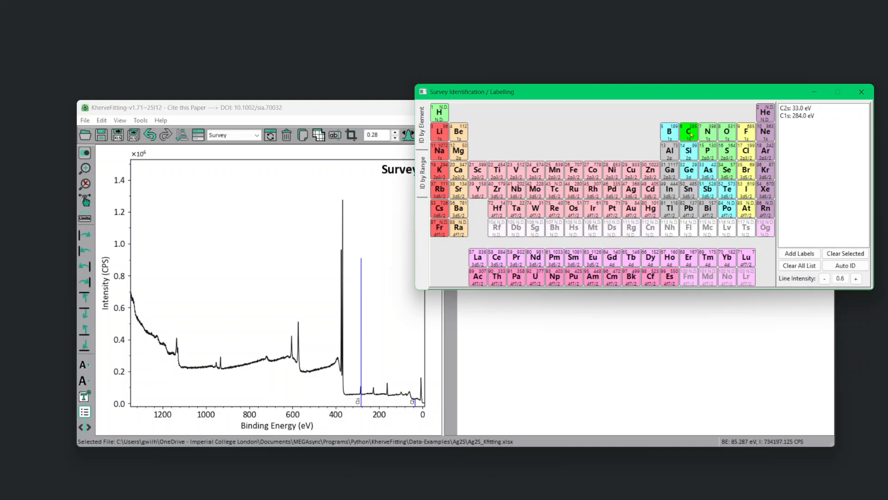
{"action": "left_click", "coordinate": [725, 135]}
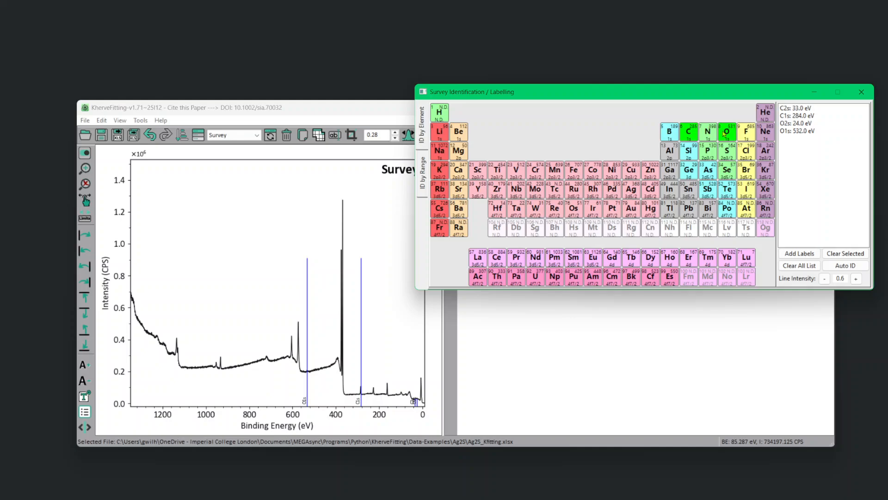
{"action": "left_click", "coordinate": [635, 193]}
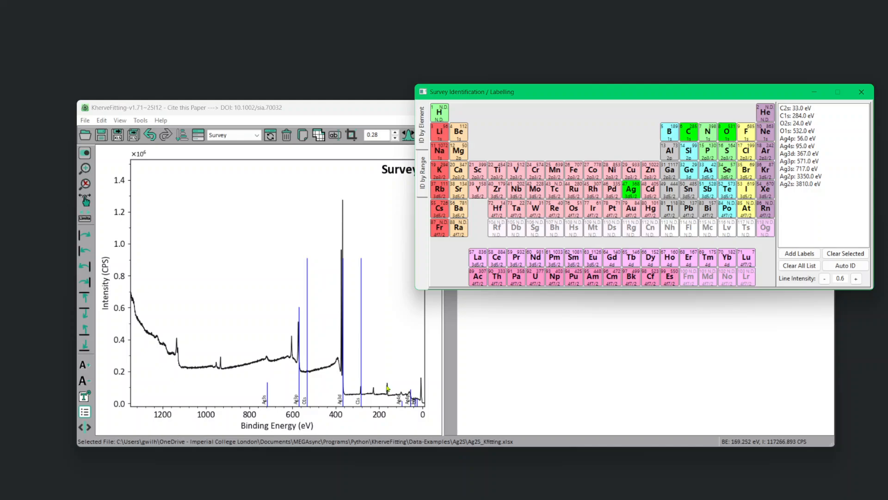
{"action": "left_click", "coordinate": [731, 154]}
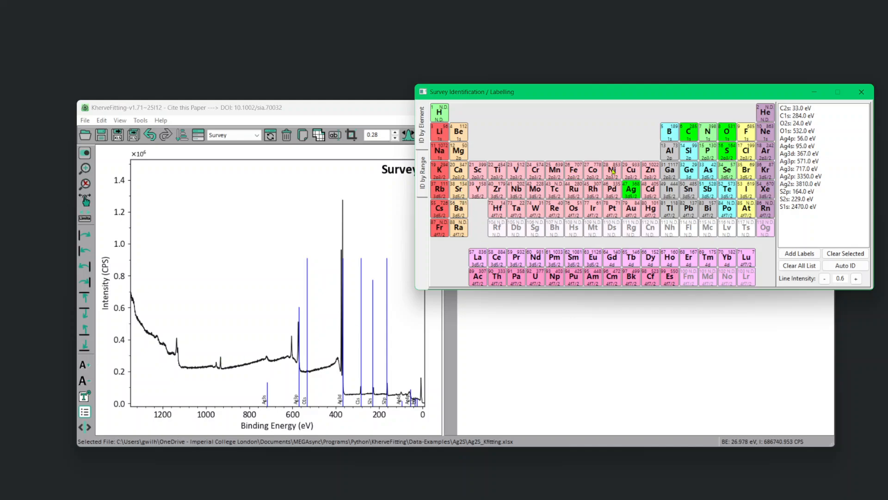
{"action": "left_click", "coordinate": [632, 172]}
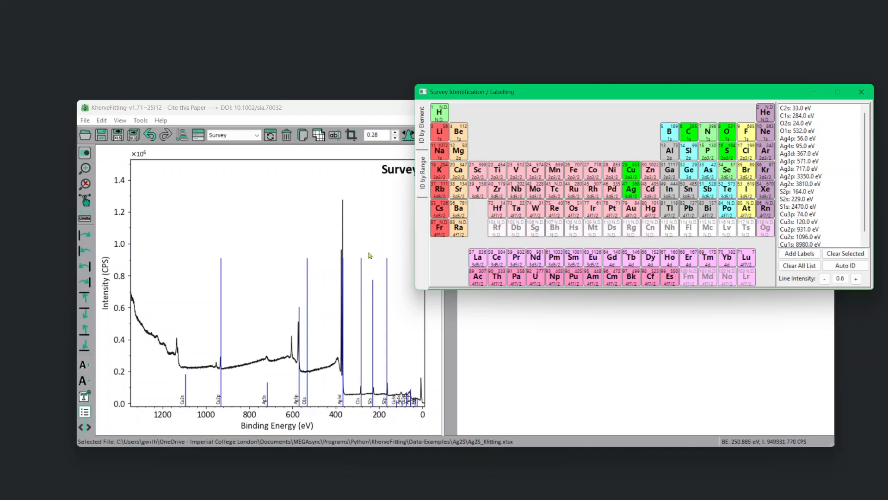
{"action": "left_click", "coordinate": [861, 92]}
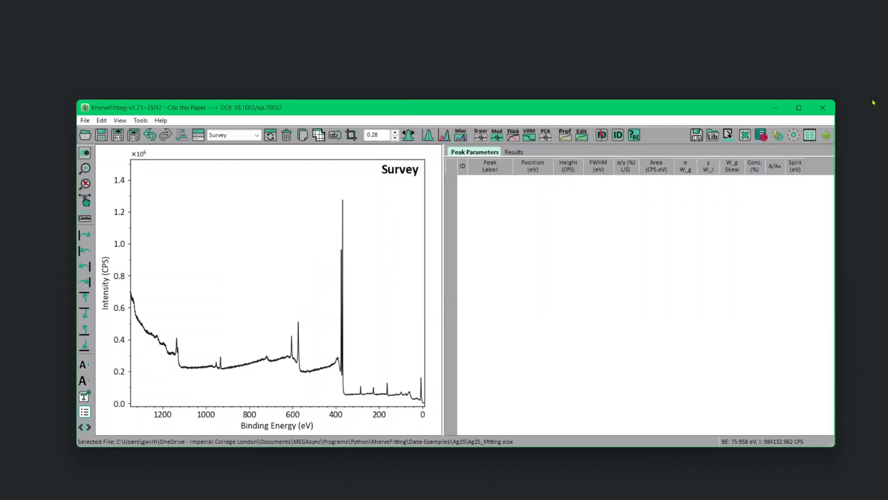
Run the automatic element identification on the survey spectrum with 0.9% prominence and inspect the areas around Ag3d, C1s and S2p.
{"action": "left_click", "coordinate": [607, 138]}
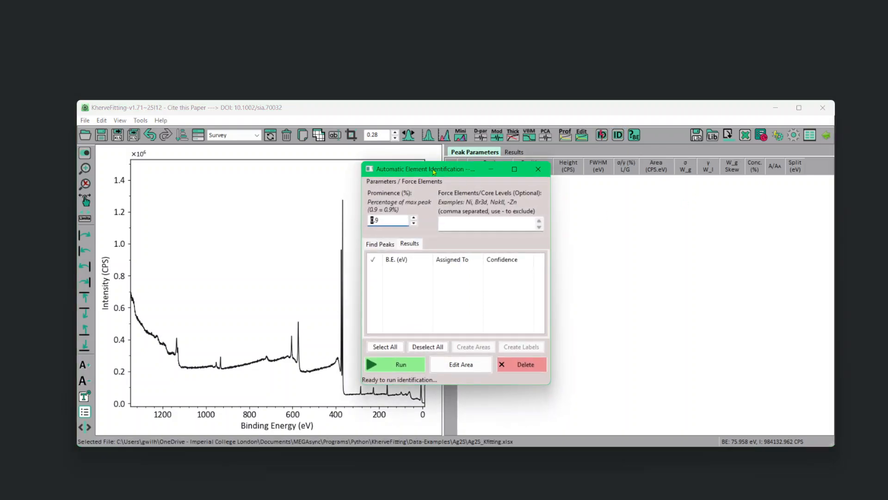
{"action": "left_click_drag", "start_coordinate": [425, 171], "coordinate": [613, 219]}
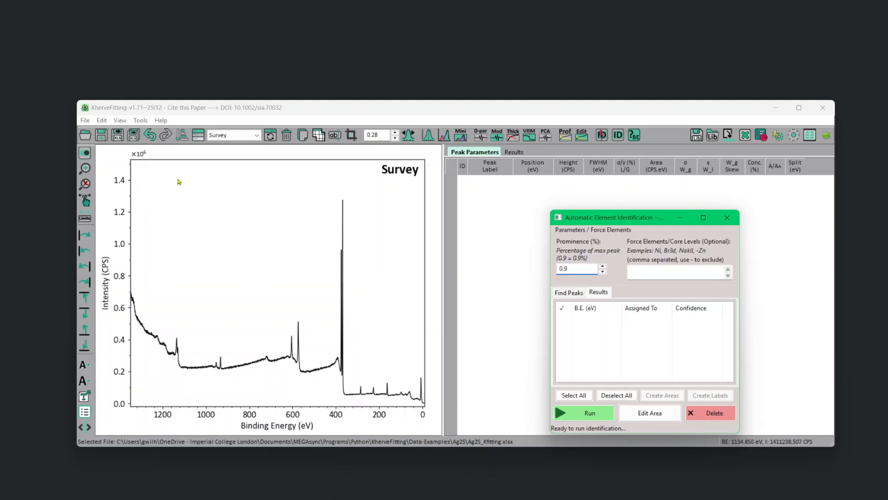
{"action": "left_click", "coordinate": [591, 414]}
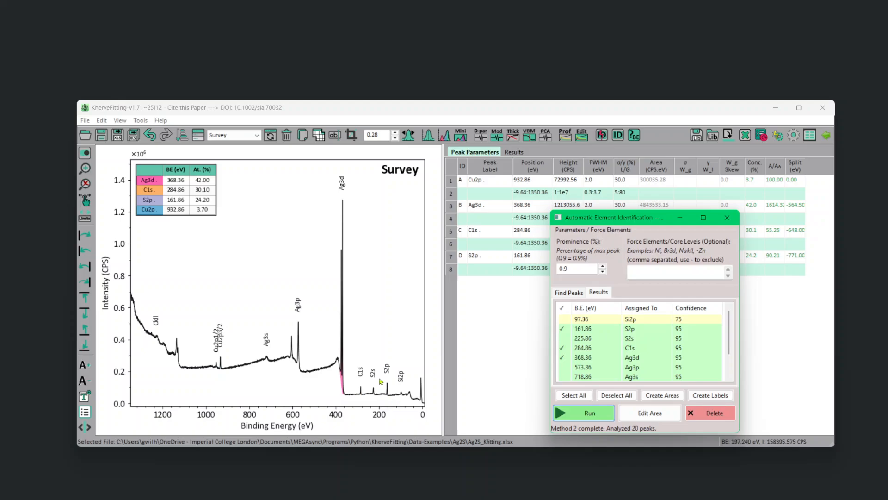
{"action": "right_click", "coordinate": [316, 348]}
{"action": "left_click", "coordinate": [338, 352]}
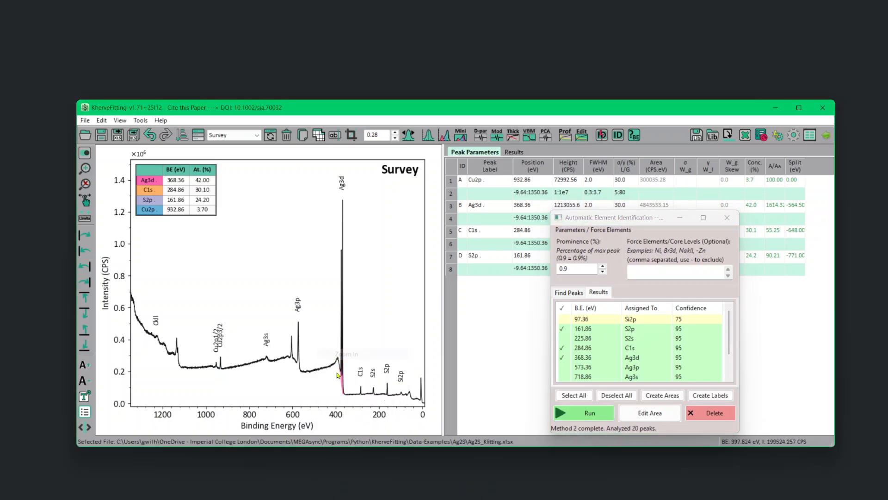
{"action": "left_click_drag", "start_coordinate": [327, 348], "coordinate": [397, 387]}
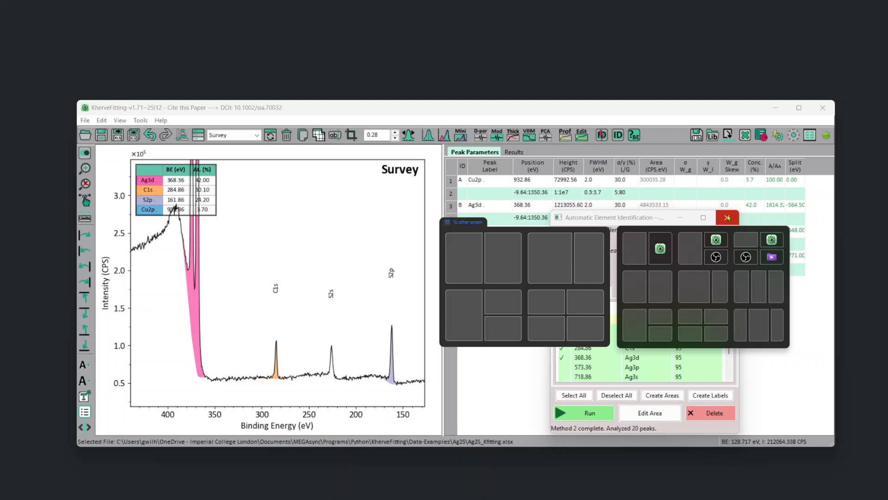
{"action": "left_click", "coordinate": [728, 217]}
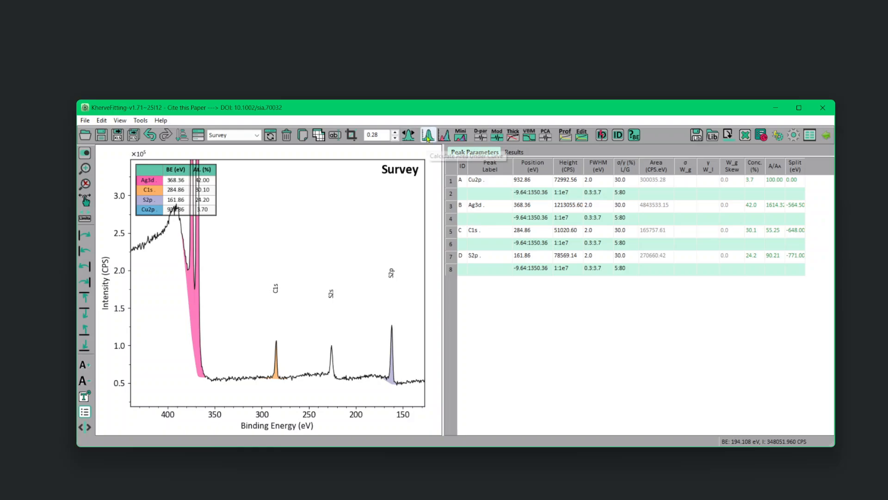
Open area editing from the automatic identification and switch the measured region to Ag3d.
{"action": "left_click", "coordinate": [601, 135]}
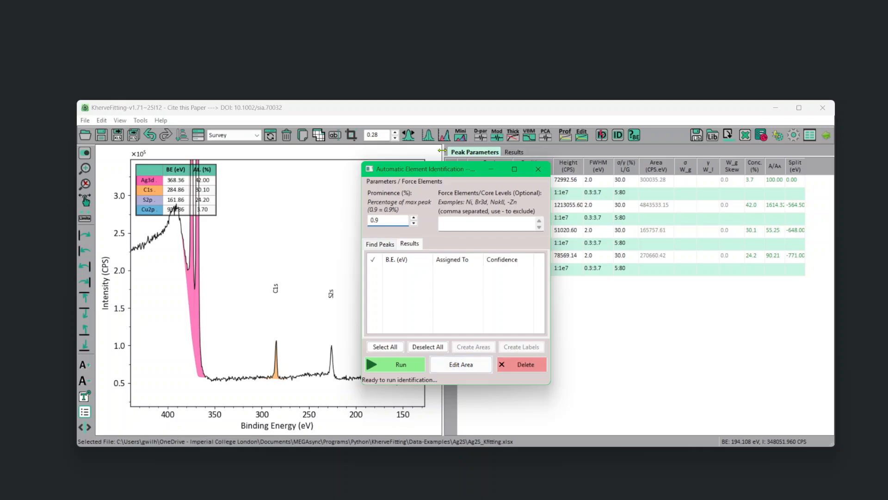
{"action": "left_click", "coordinate": [461, 364]}
{"action": "left_click_drag", "start_coordinate": [453, 189], "coordinate": [629, 207]}
{"action": "left_click_drag", "start_coordinate": [460, 175], "coordinate": [466, 190]}
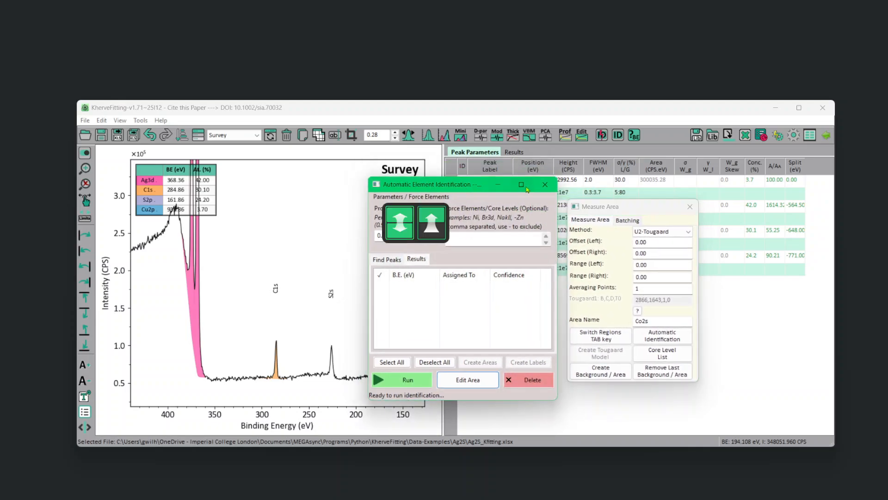
{"action": "left_click", "coordinate": [545, 184]}
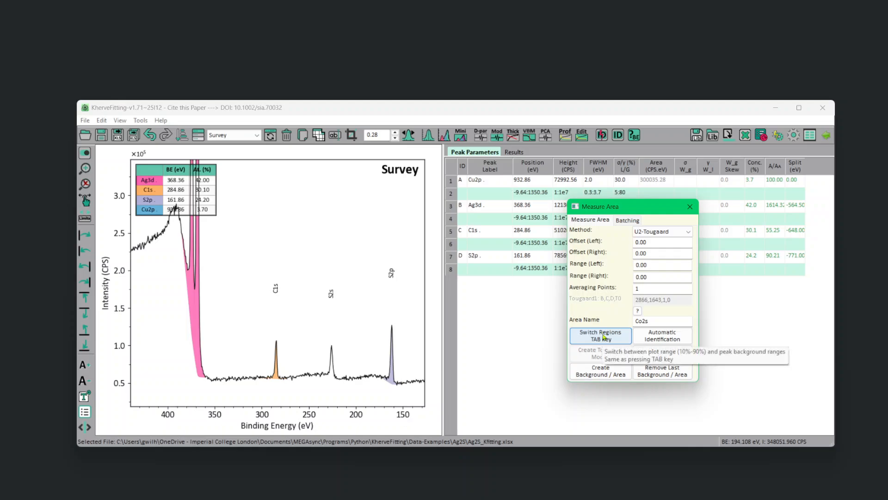
{"action": "left_click", "coordinate": [589, 336]}
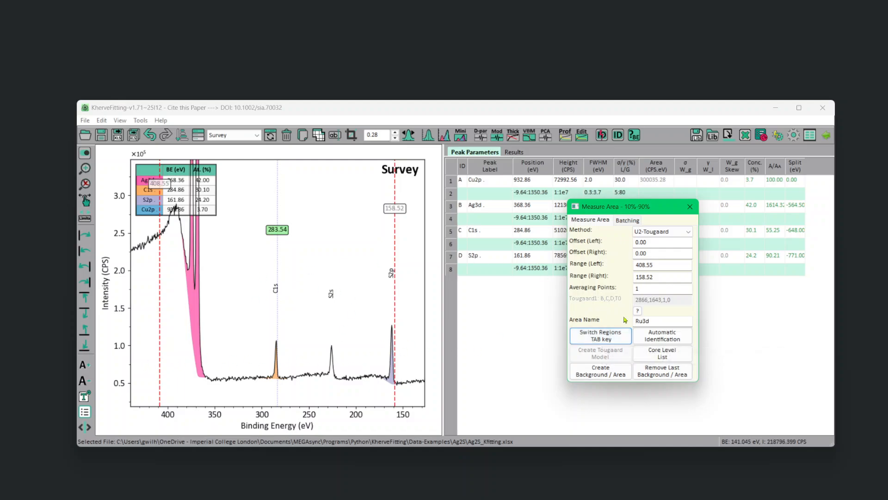
{"action": "left_click", "coordinate": [612, 337]}
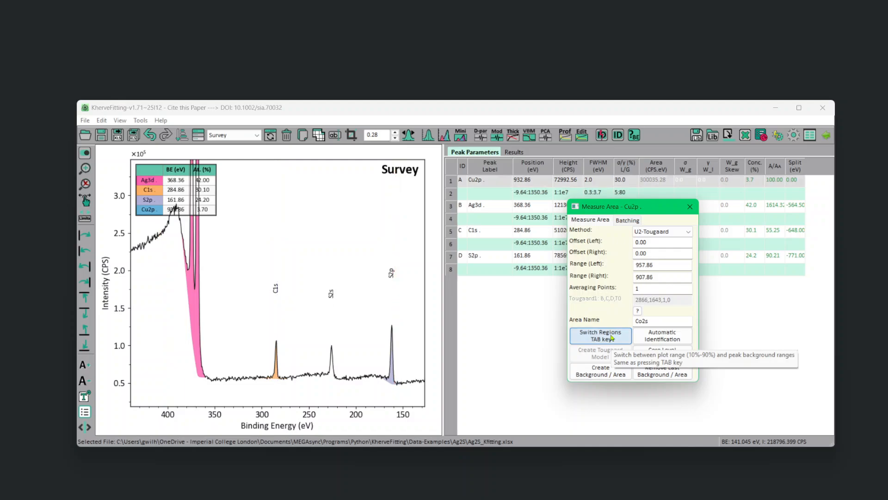
{"action": "left_click", "coordinate": [612, 338]}
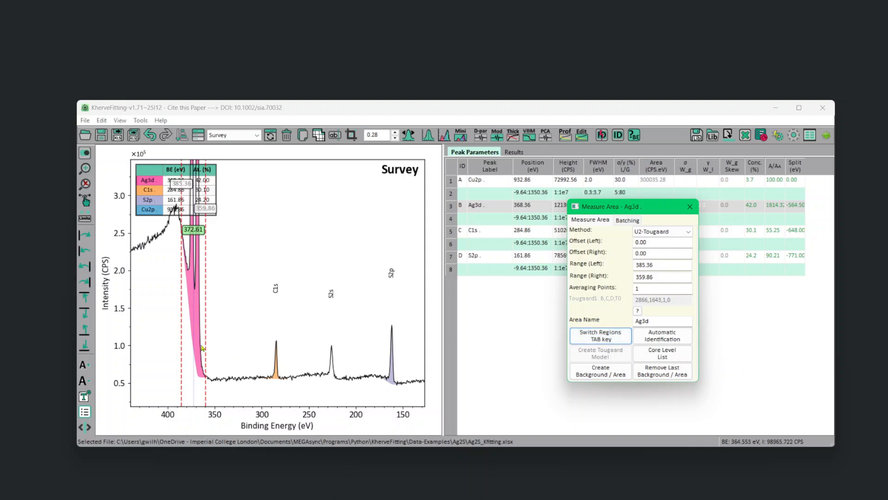
Adjust the Ag3d background limits on the spectrum to about 380.84 eV and 352.23 eV.
{"action": "left_click", "coordinate": [183, 362]}
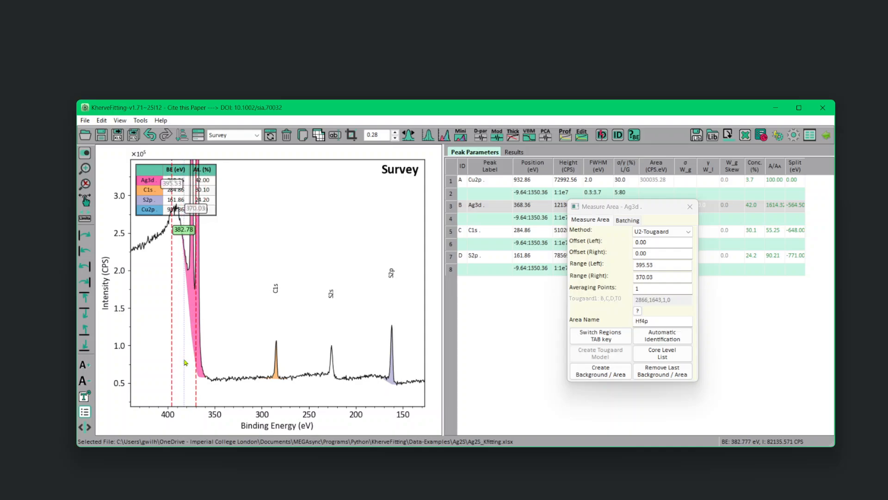
{"action": "left_click_drag", "start_coordinate": [184, 360], "coordinate": [195, 362]}
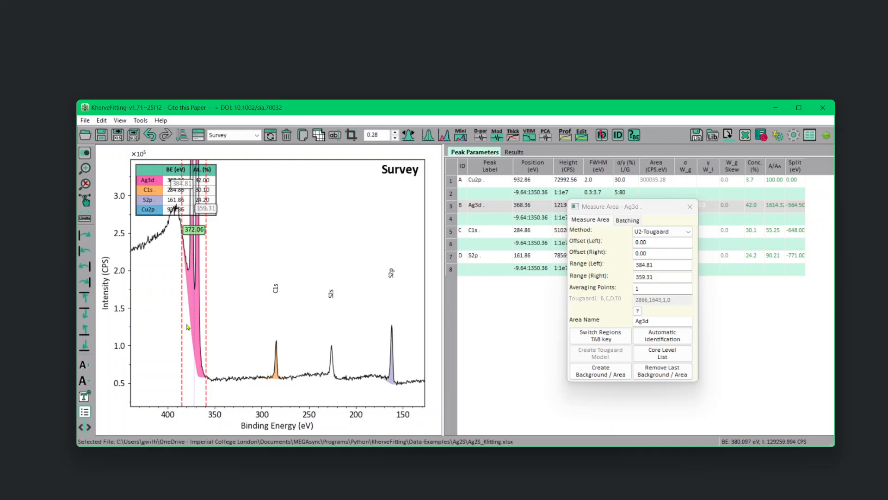
{"action": "left_click_drag", "start_coordinate": [184, 325], "coordinate": [194, 328]}
{"action": "left_click_drag", "start_coordinate": [142, 338], "coordinate": [188, 345]}
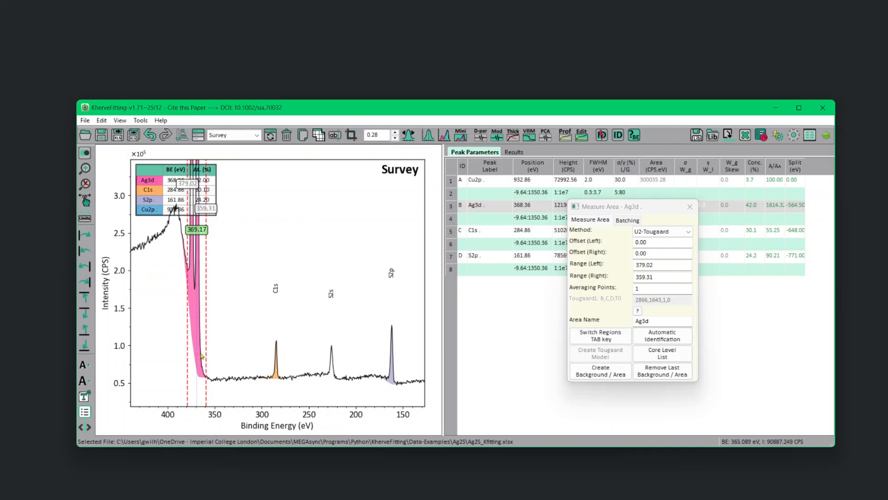
{"action": "mouse_move", "coordinate": [206, 356]}
{"action": "left_mouse_down"}
{"action": "mouse_move", "coordinate": [197, 358]}
{"action": "mouse_move", "coordinate": [240, 357]}
{"action": "mouse_move", "coordinate": [214, 357]}
{"action": "left_mouse_up"}
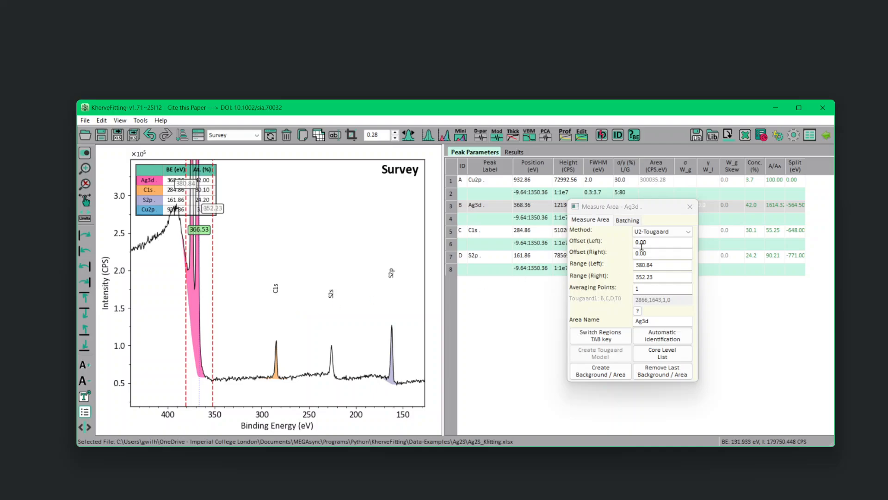
Set the background method to Shirley and recreate the Ag3d background and area.
{"action": "left_click", "coordinate": [663, 237]}
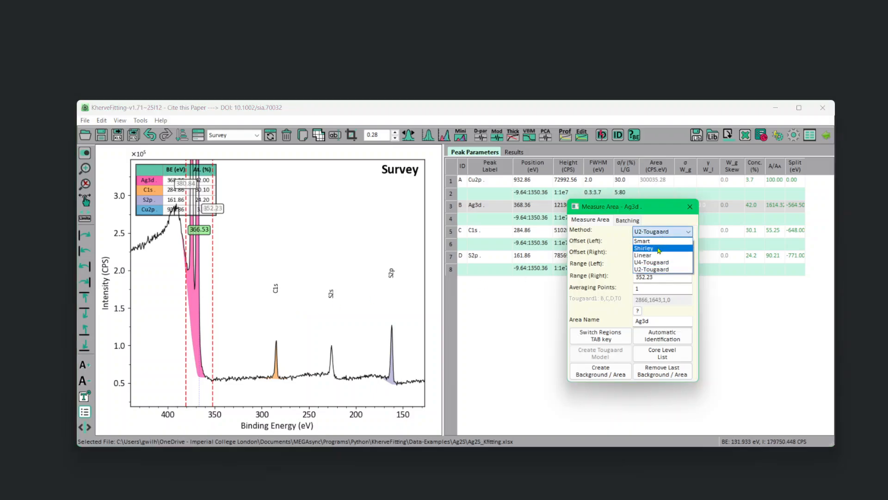
{"action": "left_click", "coordinate": [659, 249]}
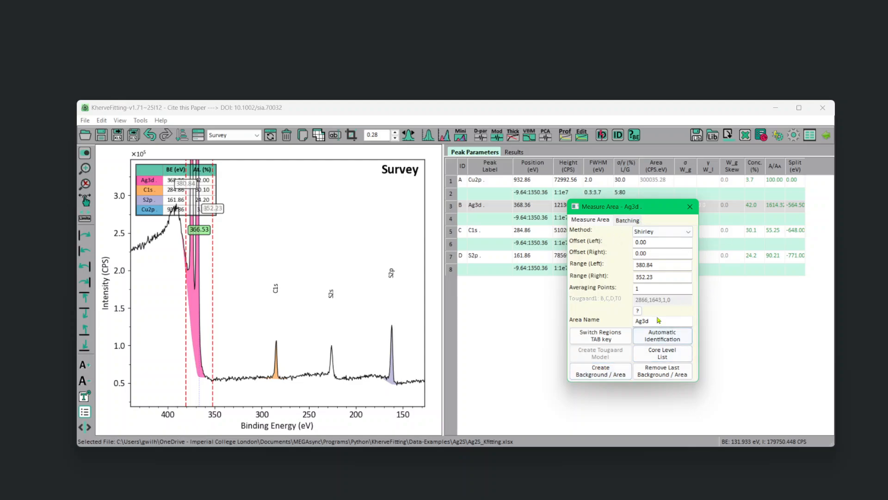
{"action": "left_click", "coordinate": [596, 374]}
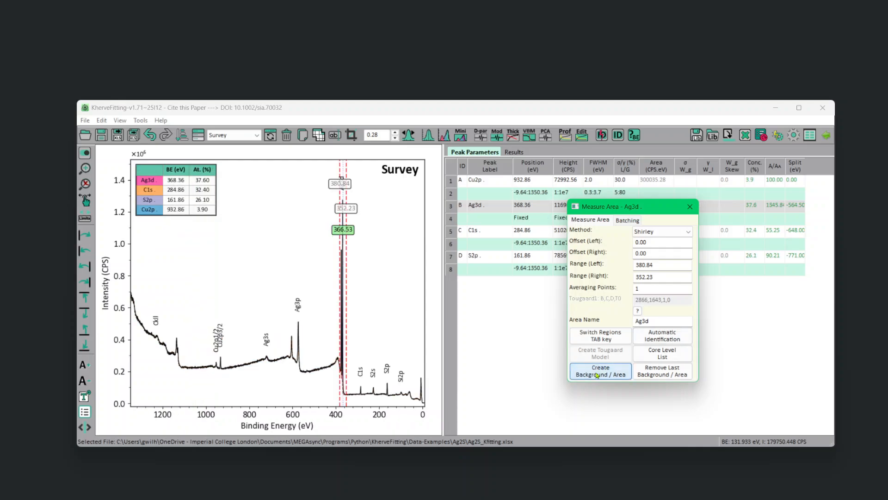
Switch the measured region from Ag3d to S2p on the survey spectrum.
{"action": "right_click", "coordinate": [318, 348]}
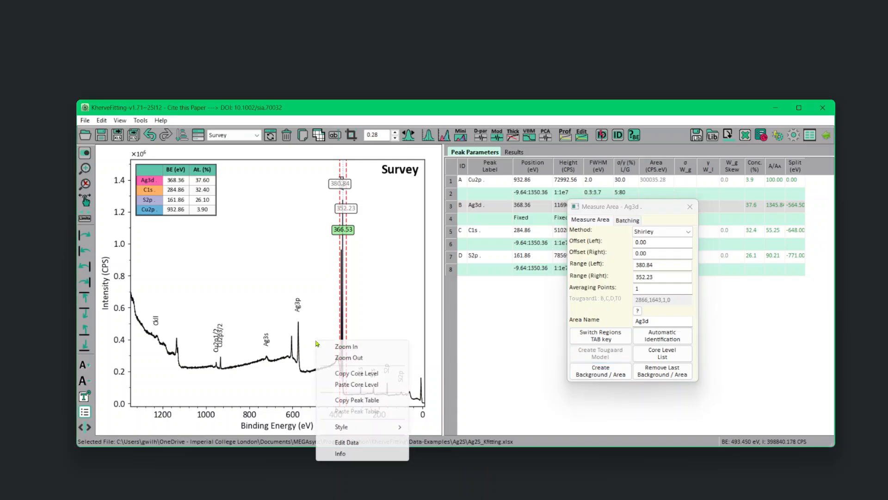
{"action": "left_click", "coordinate": [328, 350]}
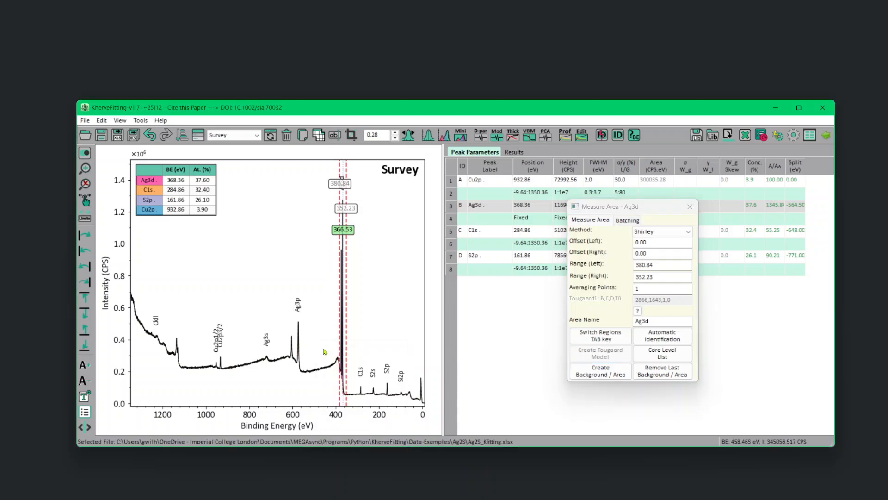
{"action": "left_click_drag", "start_coordinate": [323, 351], "coordinate": [404, 401]}
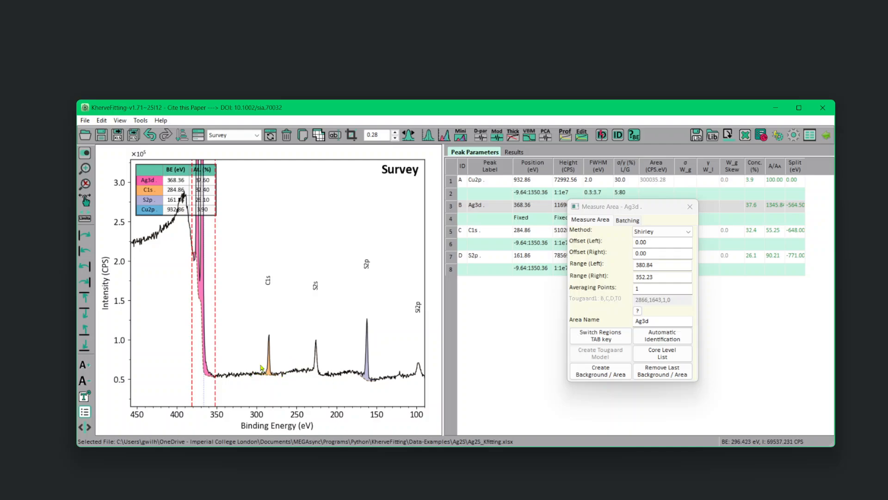
{"action": "left_click", "coordinate": [585, 342]}
{"action": "left_click", "coordinate": [585, 342]}
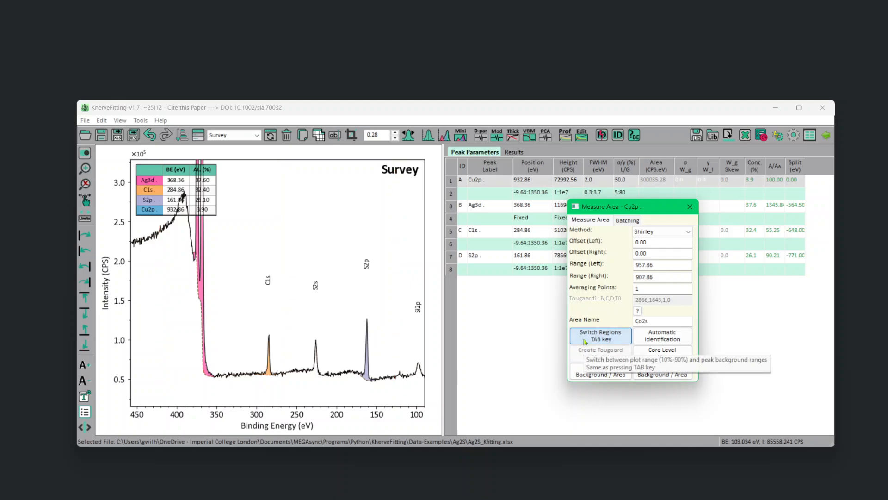
{"action": "left_click", "coordinate": [585, 341]}
{"action": "left_click", "coordinate": [586, 342]}
{"action": "left_click", "coordinate": [585, 342]}
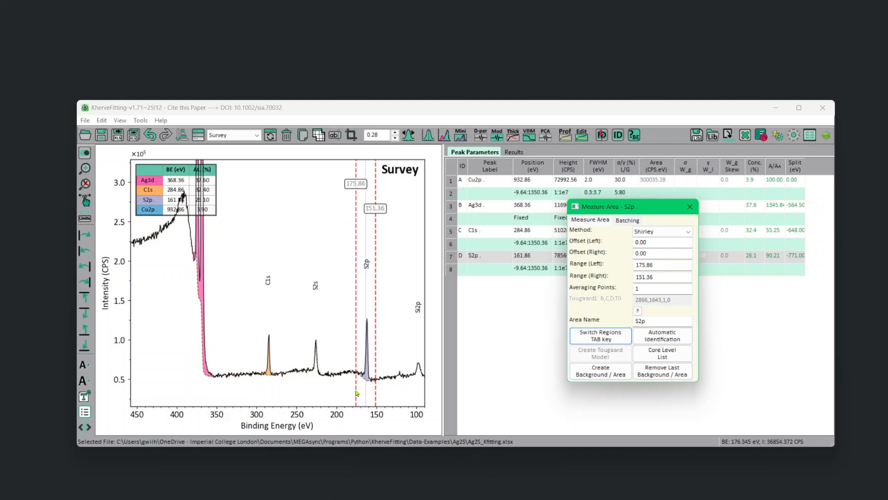
Try creating a Shirley background and area between about 169.39 eV and 154.86 eV, and delete the added Se3p peak.
{"action": "mouse_move", "coordinate": [366, 391]}
{"action": "left_mouse_down"}
{"action": "mouse_move", "coordinate": [357, 391]}
{"action": "mouse_move", "coordinate": [415, 391]}
{"action": "mouse_move", "coordinate": [374, 390]}
{"action": "left_mouse_up"}
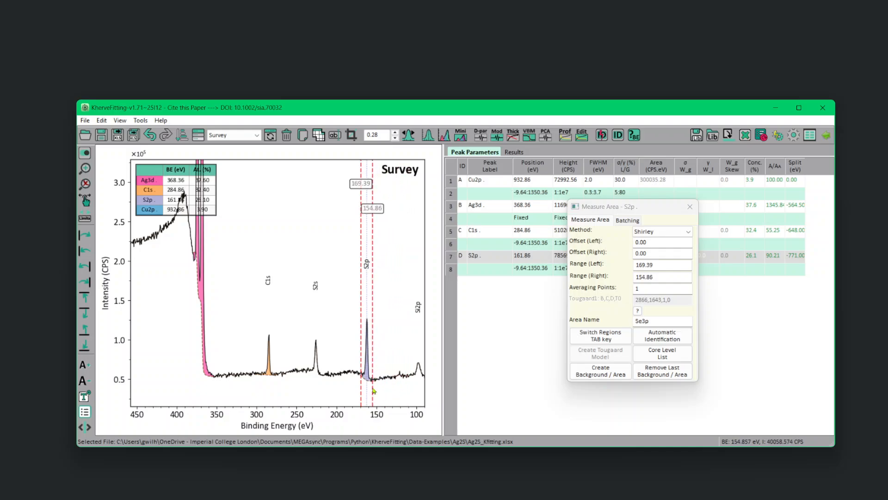
{"action": "left_click", "coordinate": [601, 370]}
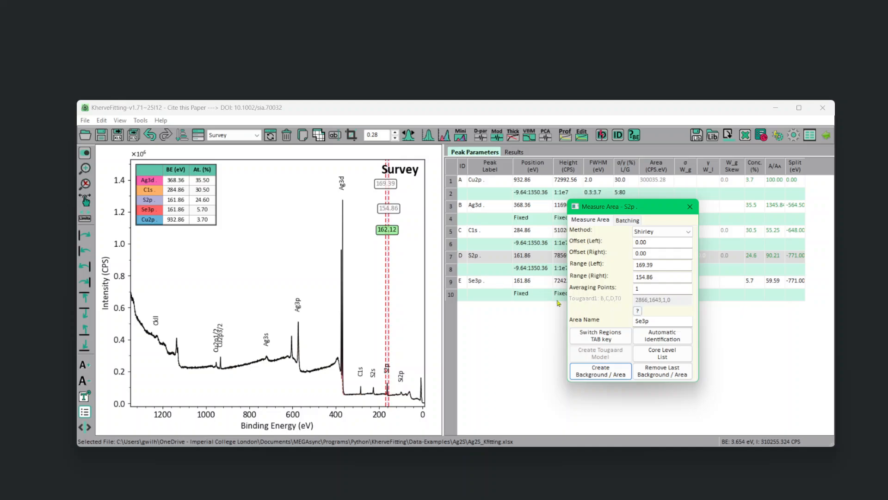
{"action": "right_click", "coordinate": [481, 284]}
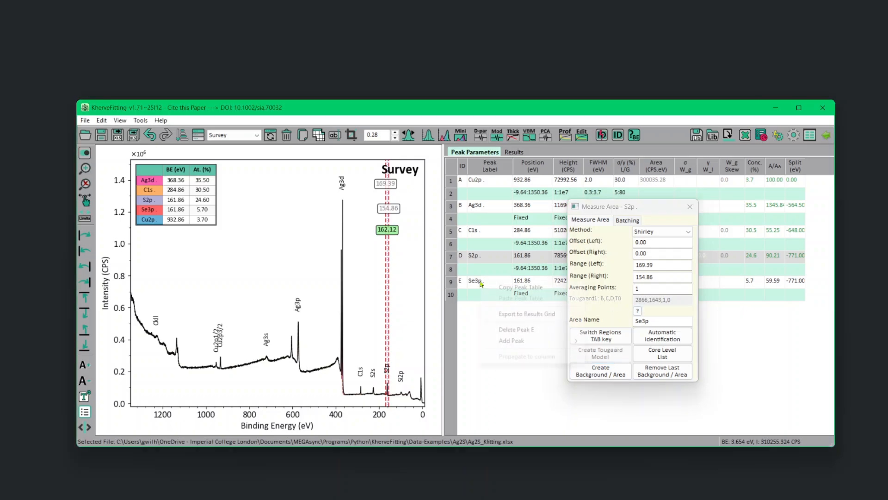
{"action": "left_click", "coordinate": [531, 329]}
Select the S2p region again for area measurement, with its peak enlarged on the spectrum.
{"action": "right_click", "coordinate": [370, 368]}
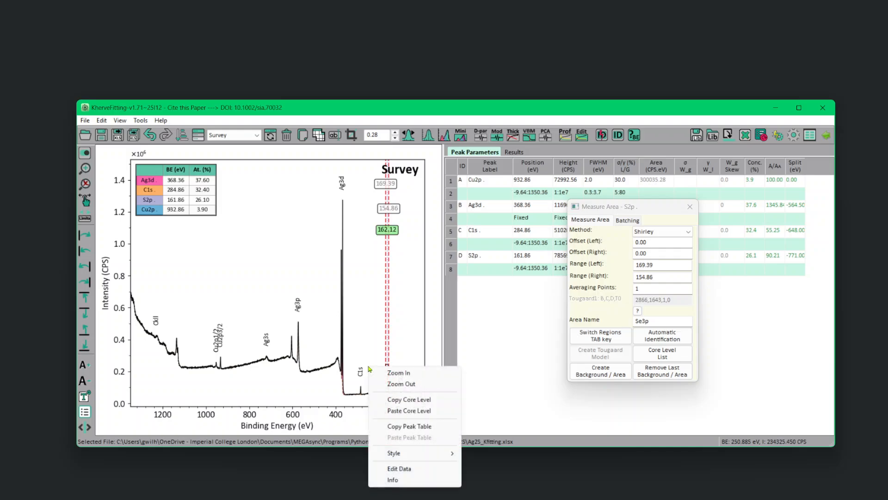
{"action": "left_click", "coordinate": [380, 372]}
{"action": "left_click_drag", "start_coordinate": [364, 369], "coordinate": [401, 407]}
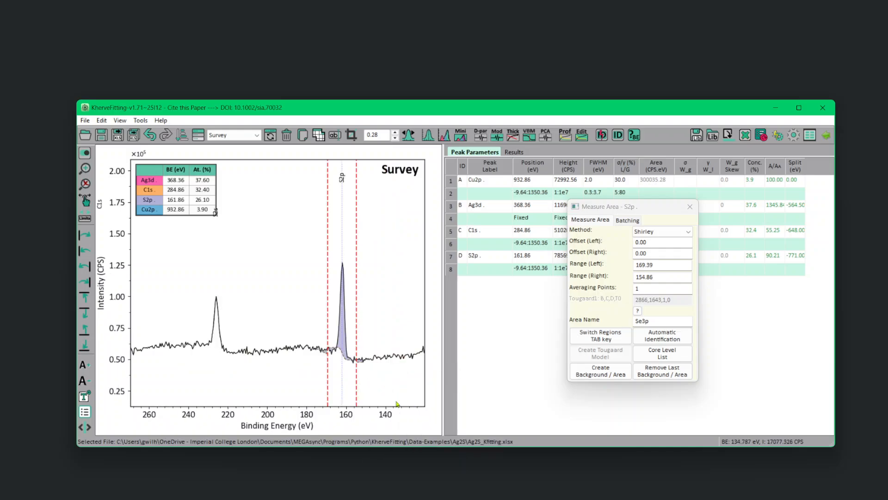
{"action": "left_click", "coordinate": [611, 340]}
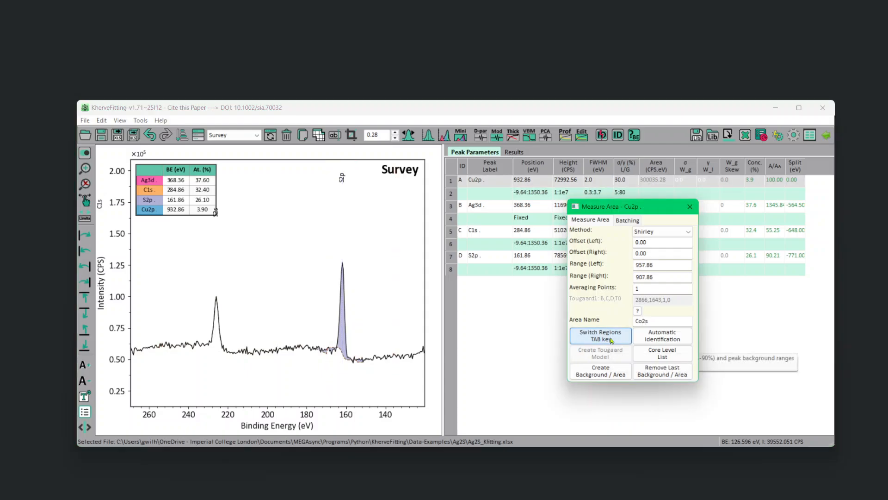
{"action": "left_click", "coordinate": [610, 340]}
{"action": "left_click", "coordinate": [611, 340]}
{"action": "left_click", "coordinate": [611, 340]}
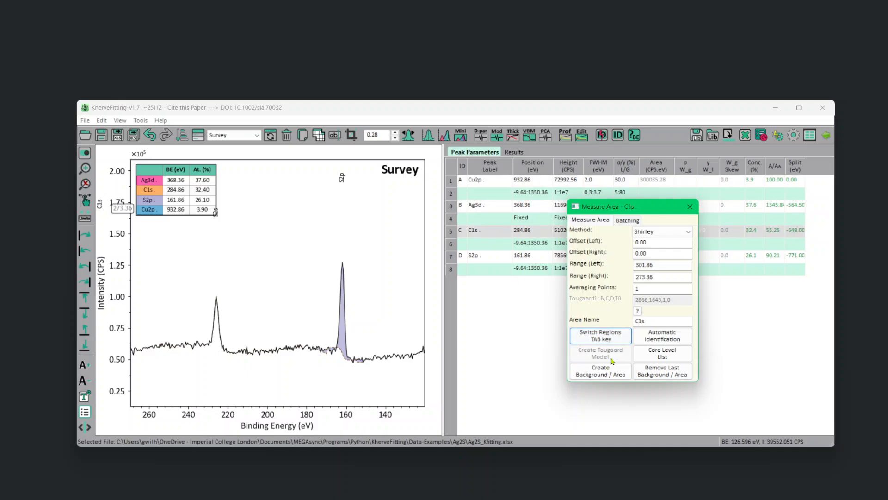
{"action": "left_click", "coordinate": [601, 334]}
{"action": "left_click", "coordinate": [600, 334]}
{"action": "left_click", "coordinate": [600, 334]}
{"action": "left_click", "coordinate": [600, 334]}
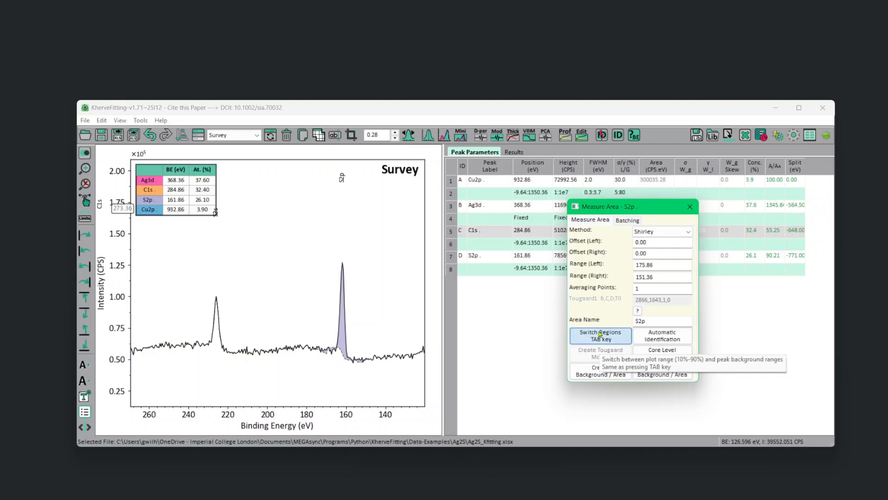
{"action": "left_click", "coordinate": [600, 334]}
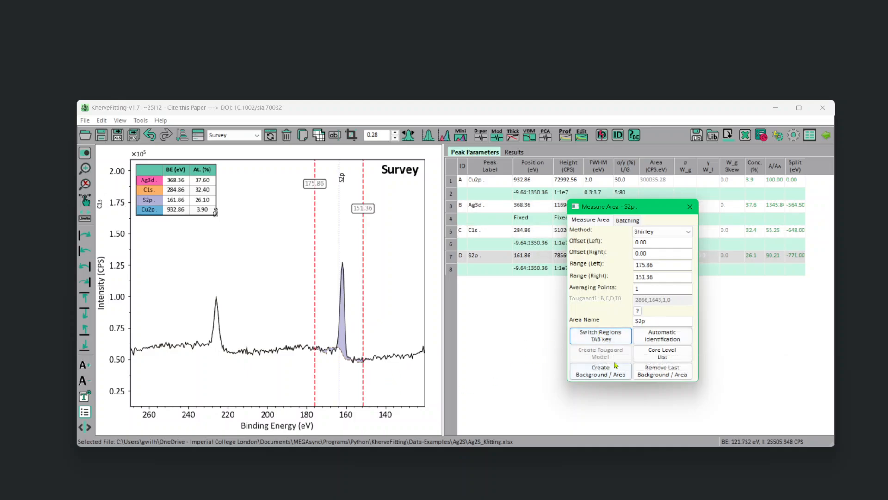
Open the core level list and narrow the S2p background limits to about 168.32 eV and 156.80 eV.
{"action": "left_click", "coordinate": [663, 353]}
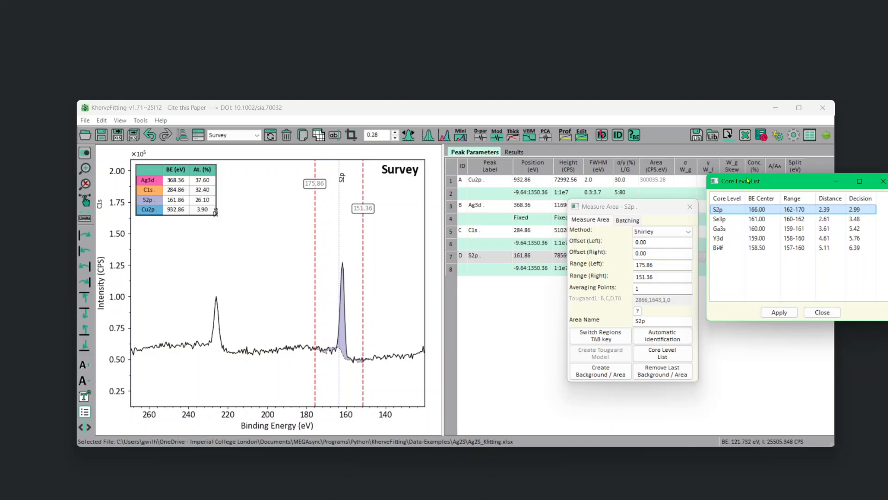
{"action": "mouse_move", "coordinate": [748, 180]}
{"action": "left_mouse_down"}
{"action": "mouse_move", "coordinate": [749, 134]}
{"action": "mouse_move", "coordinate": [746, 194]}
{"action": "left_mouse_up"}
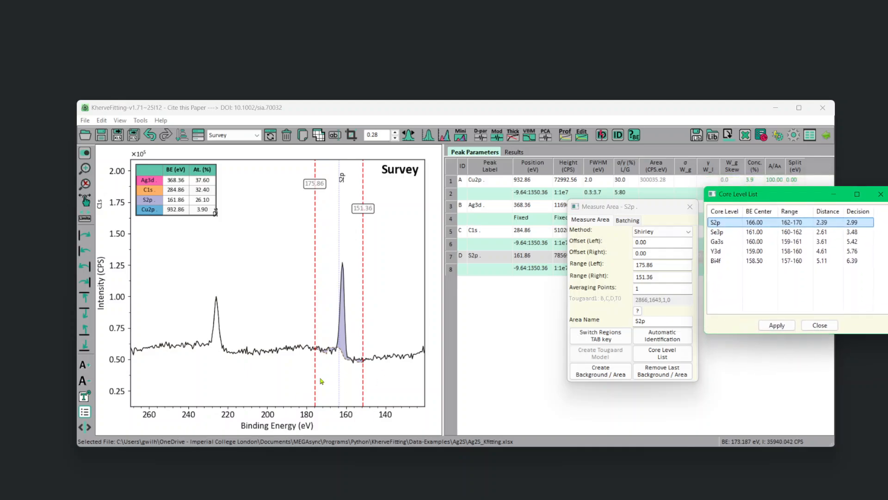
{"action": "left_click", "coordinate": [318, 384]}
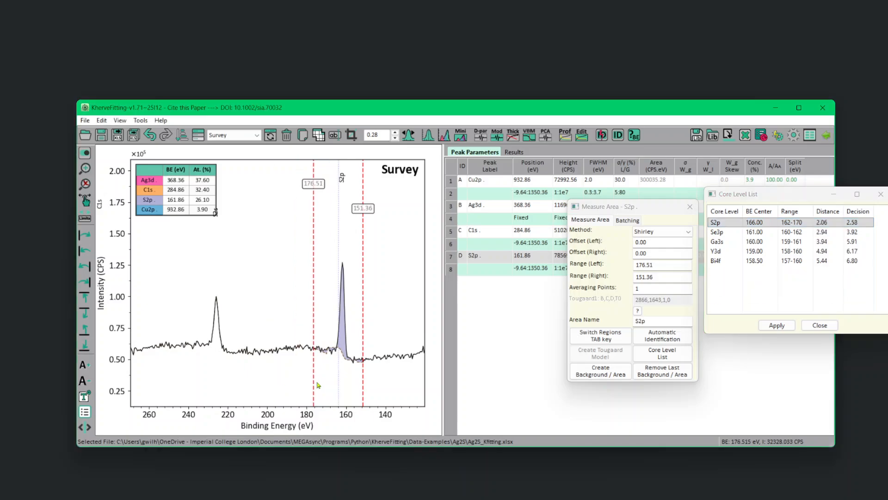
{"action": "left_click_drag", "start_coordinate": [317, 383], "coordinate": [353, 383]}
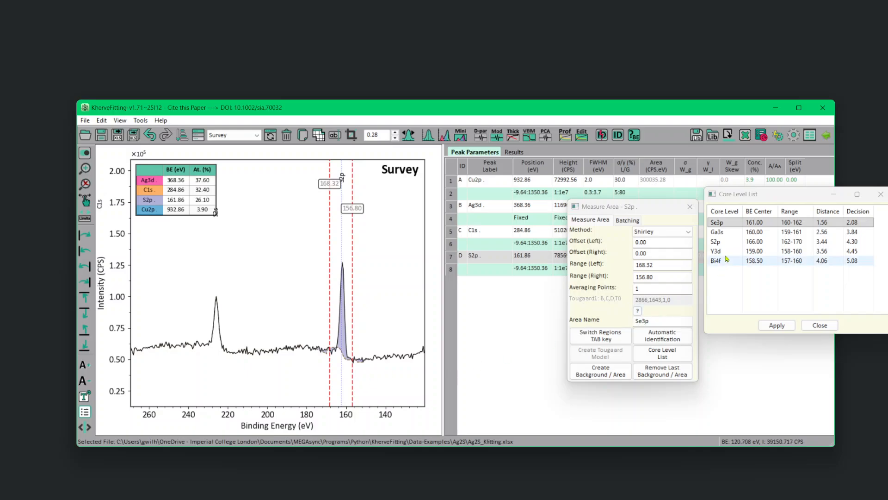
Assign the S2p core level to the area, recreate its Shirley background and area, and finish the area measurement.
{"action": "left_click", "coordinate": [730, 243]}
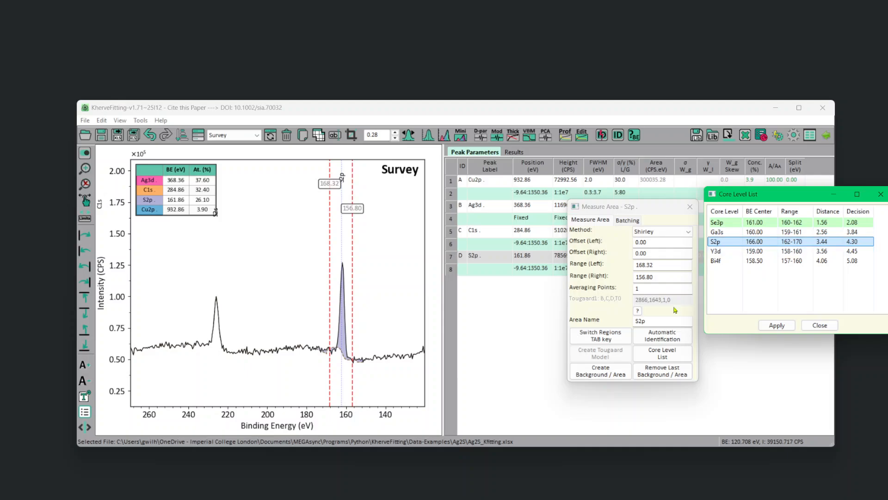
{"action": "left_click", "coordinate": [615, 375]}
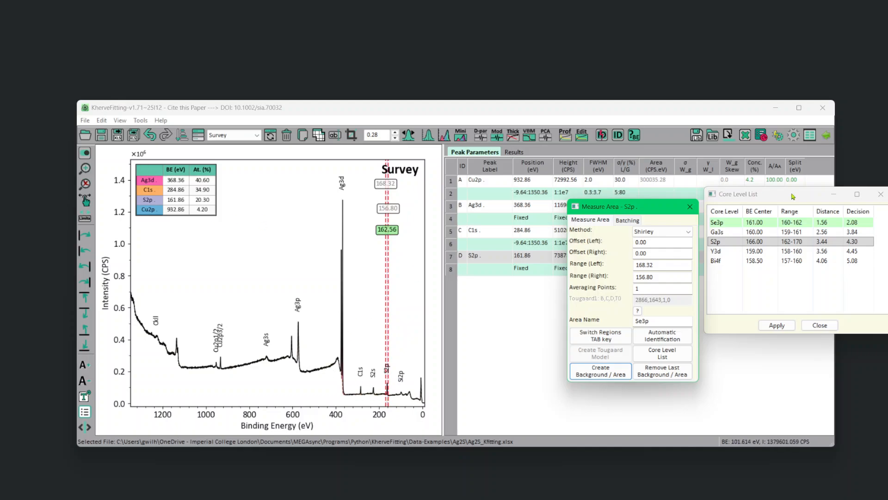
{"action": "left_click", "coordinate": [827, 325]}
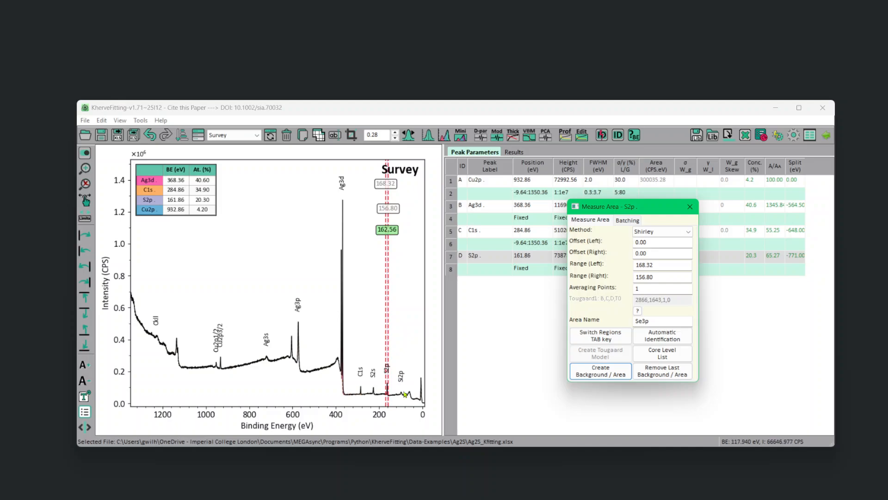
{"action": "left_click", "coordinate": [689, 207]}
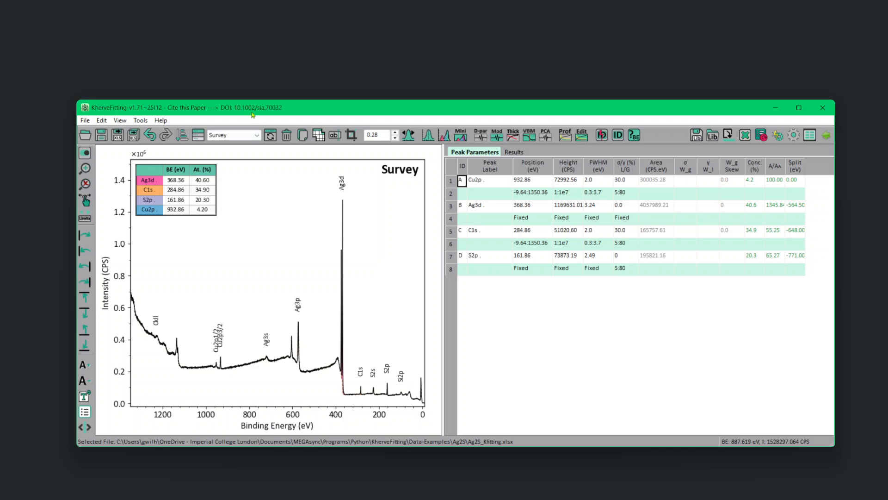
View the O1s spectrum and return to the Survey sheet.
{"action": "left_click", "coordinate": [250, 135]}
{"action": "left_click", "coordinate": [227, 152]}
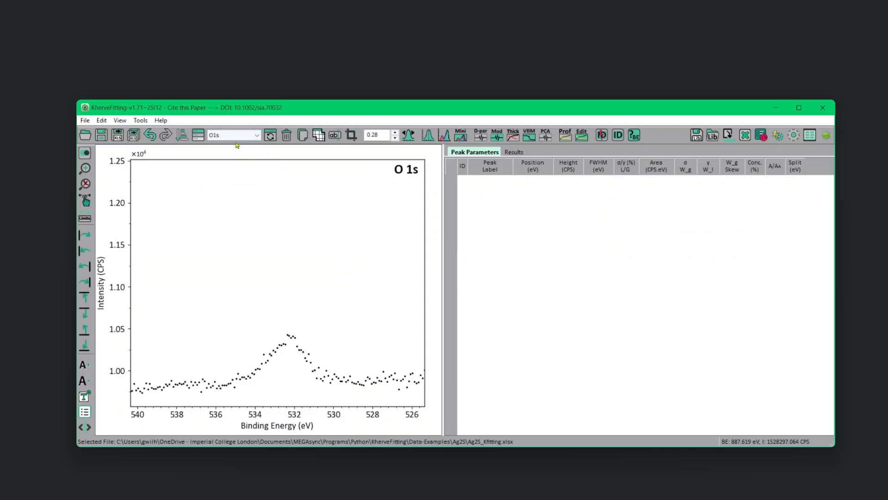
{"action": "left_click", "coordinate": [241, 135]}
{"action": "left_click", "coordinate": [240, 144]}
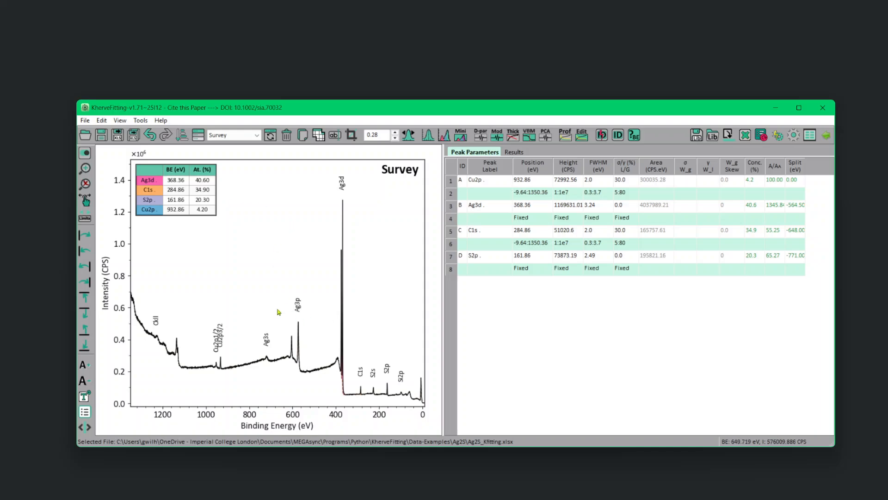
Open the C1s sheet and create a Smart background region between about 289.76 eV and 280.91 eV.
{"action": "left_click", "coordinate": [224, 137]}
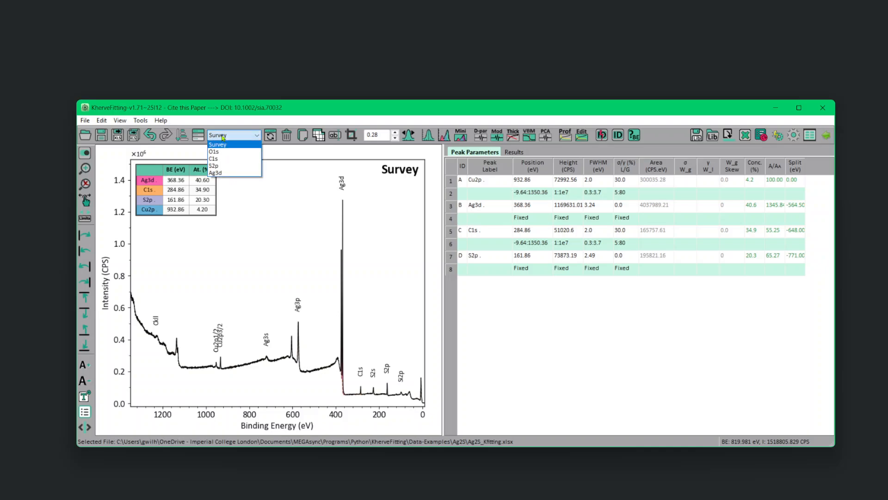
{"action": "left_click", "coordinate": [223, 158]}
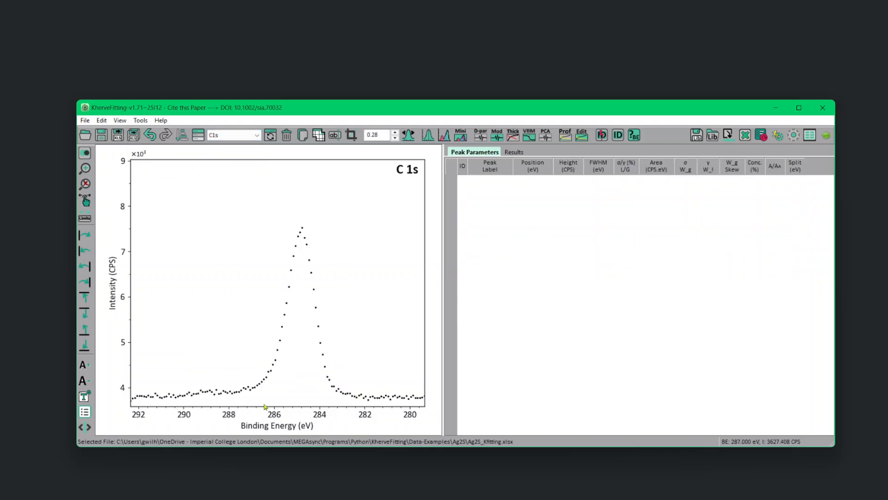
{"action": "left_click", "coordinate": [444, 135]}
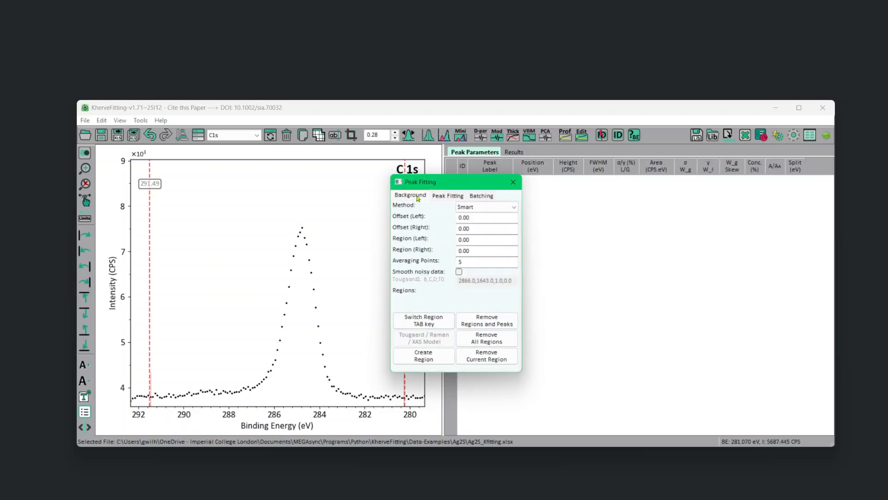
{"action": "left_click_drag", "start_coordinate": [435, 180], "coordinate": [565, 220]}
{"action": "left_click_drag", "start_coordinate": [149, 373], "coordinate": [189, 370]}
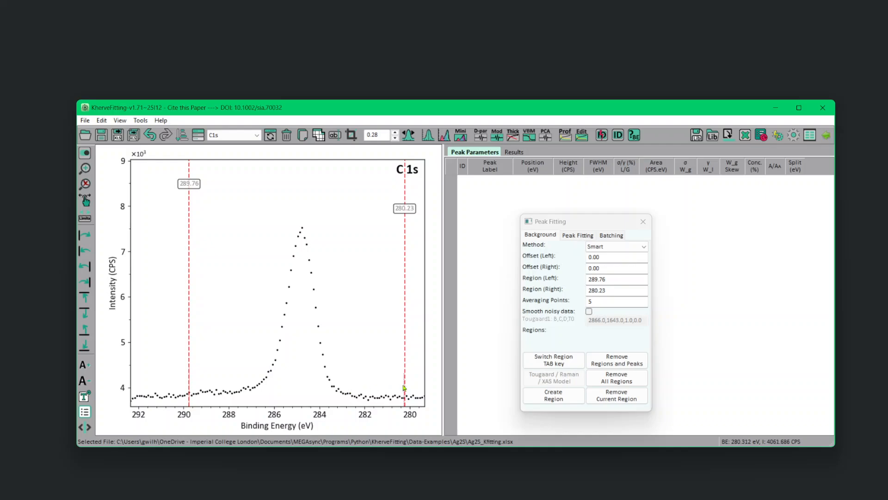
{"action": "left_click_drag", "start_coordinate": [404, 387], "coordinate": [389, 385]}
{"action": "left_click", "coordinate": [554, 398]}
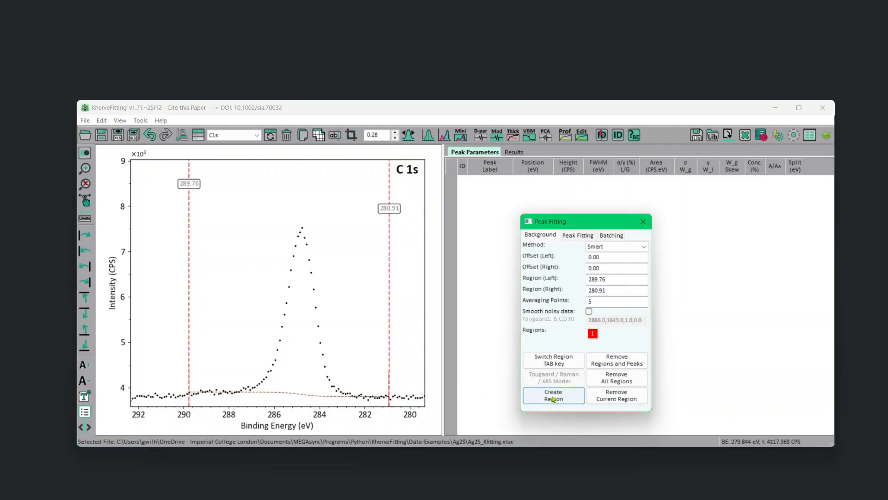
Widen the C1s background region to about 290.50 eV and 280.31 eV.
{"action": "left_click", "coordinate": [86, 313]}
{"action": "triple_click", "coordinate": [86, 312]}
{"action": "triple_click", "coordinate": [86, 312]}
{"action": "double_click", "coordinate": [87, 312]}
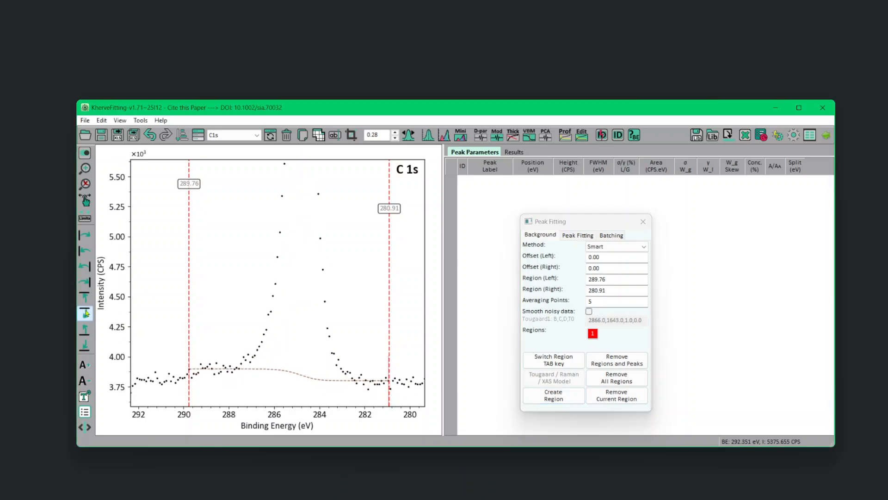
{"action": "triple_click", "coordinate": [86, 312]}
{"action": "left_click_drag", "start_coordinate": [189, 351], "coordinate": [174, 353]}
{"action": "left_click_drag", "start_coordinate": [390, 374], "coordinate": [404, 374]}
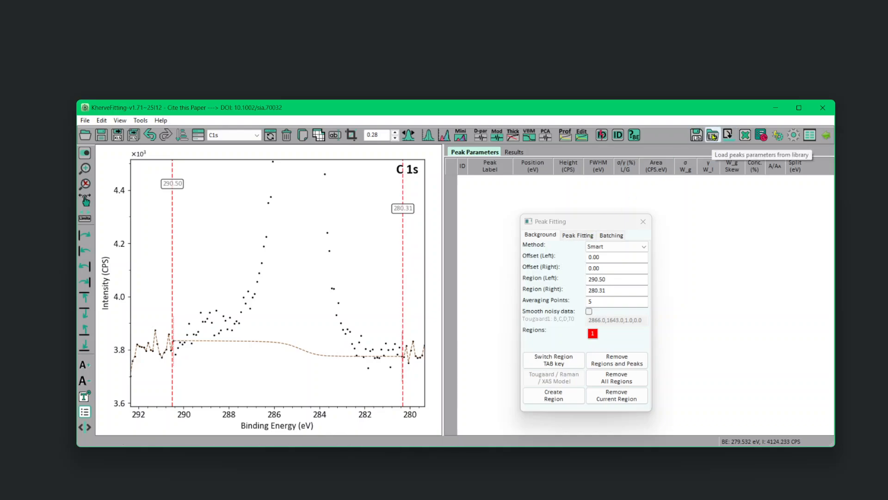
Load C1s_C-C_4peaks_SGL_GK_2511.json from the peak library and fit the C1s spectrum with 20 iterations.
{"action": "left_click", "coordinate": [713, 135]}
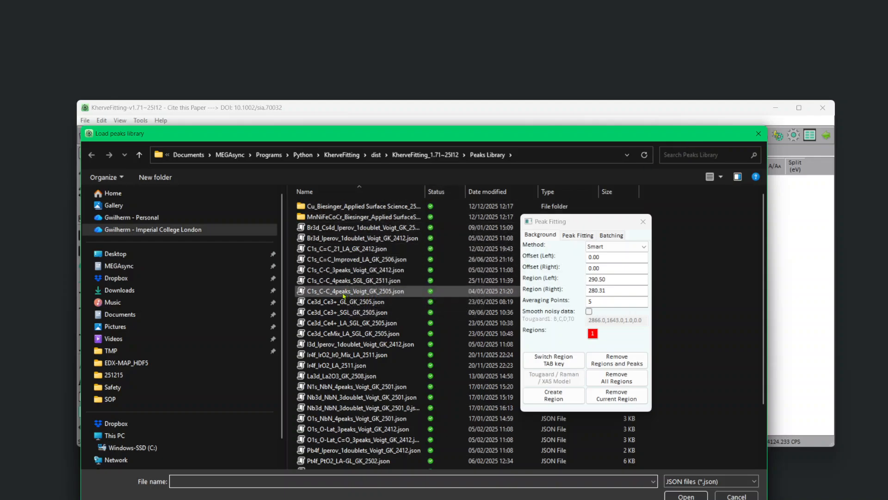
{"action": "double_click", "coordinate": [371, 281]}
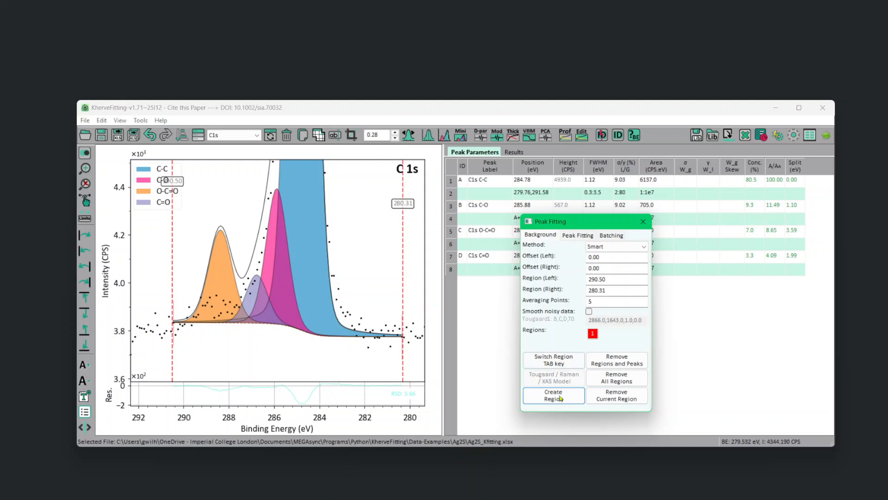
{"action": "left_click", "coordinate": [575, 236]}
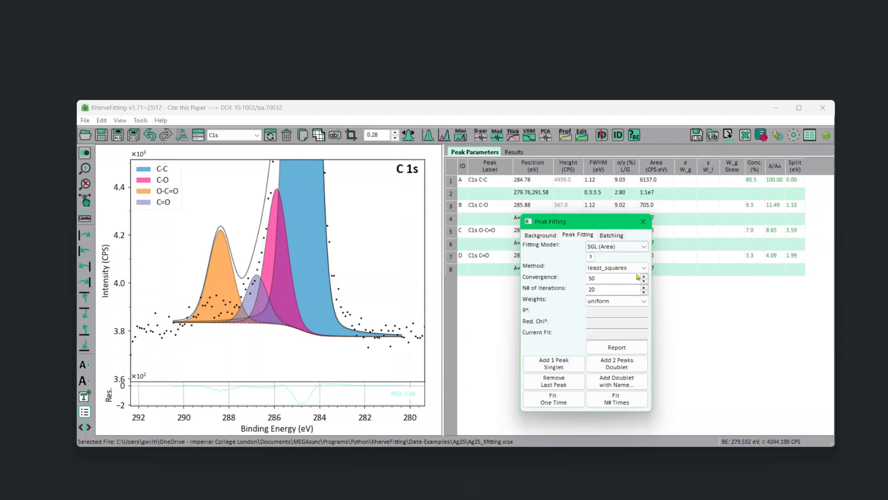
{"action": "left_click", "coordinate": [626, 400]}
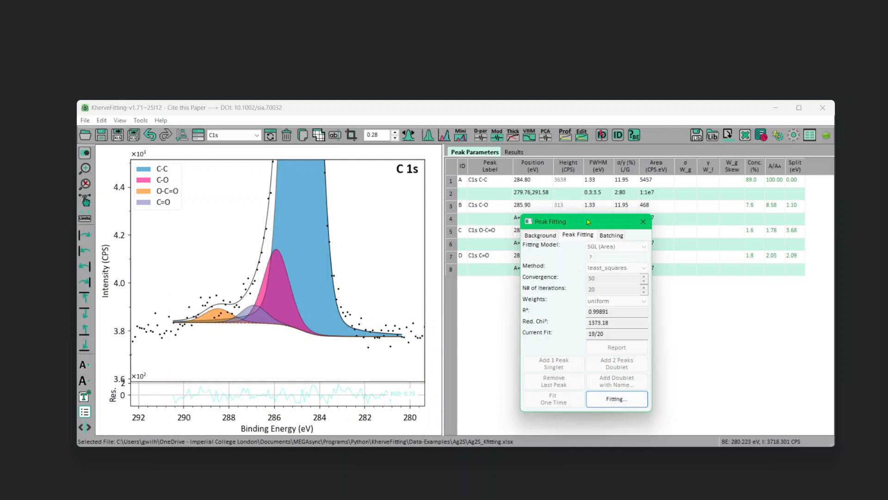
Restore the full view of the fitted C1s spectrum and close the peak fitting window.
{"action": "left_click_drag", "start_coordinate": [578, 224], "coordinate": [710, 287]}
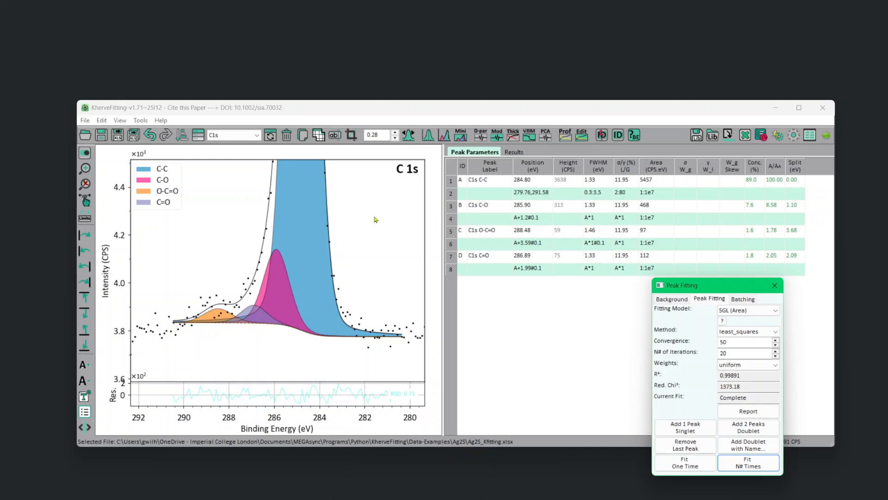
{"action": "right_click", "coordinate": [360, 258]}
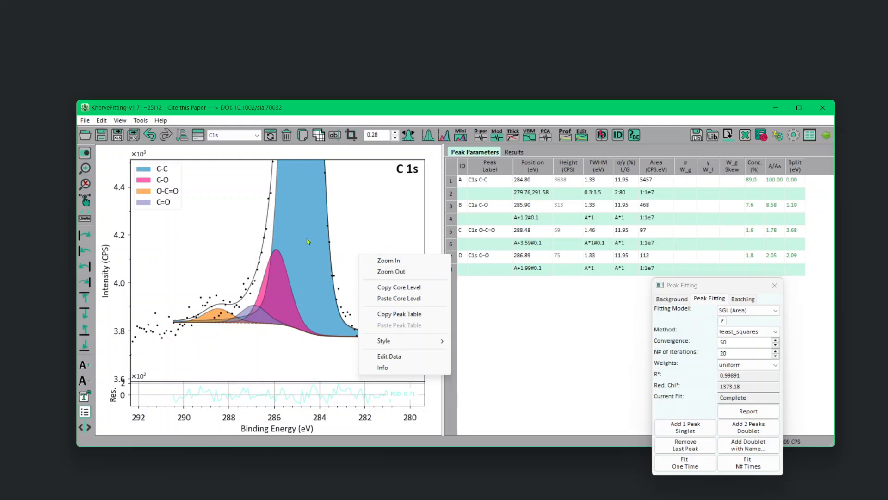
{"action": "left_click", "coordinate": [396, 272]}
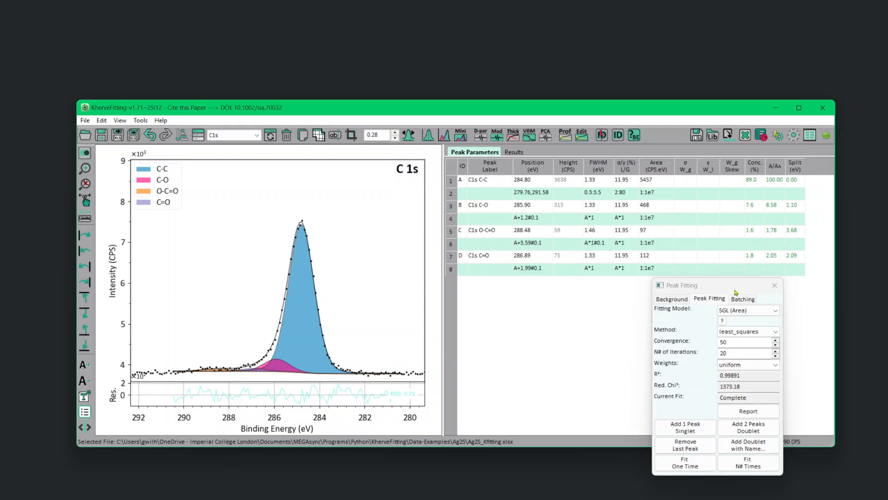
{"action": "left_click", "coordinate": [775, 285]}
Reset the binding energy correction to 0 and apply the automatic binding energy correction.
{"action": "left_click_drag", "start_coordinate": [382, 136], "coordinate": [304, 136]}
{"action": "type", "text": "0"}
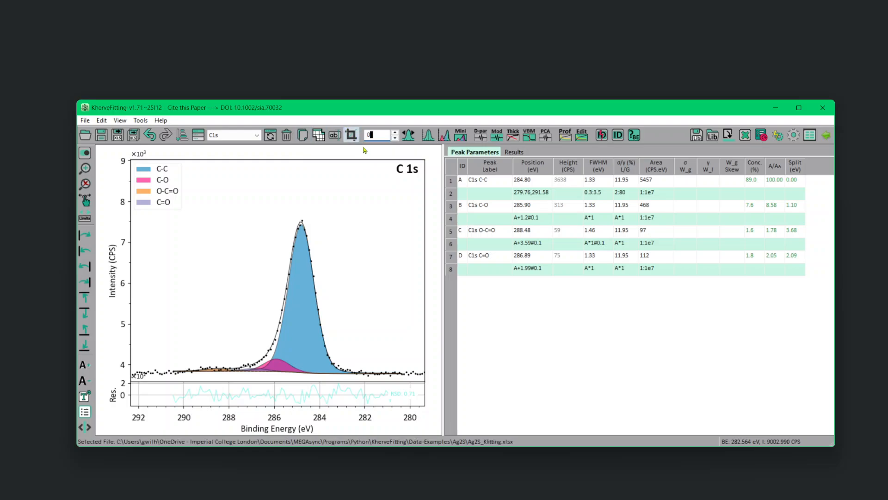
{"action": "key", "text": "Return"}
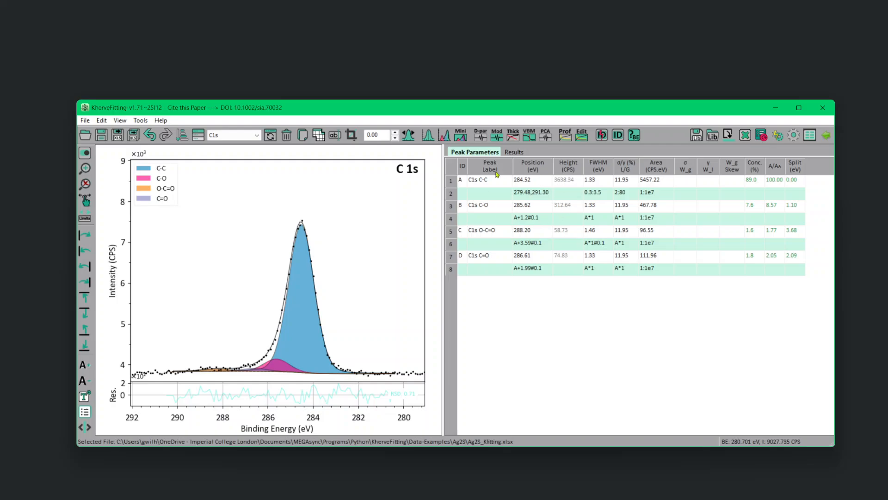
{"action": "left_click", "coordinate": [409, 136]}
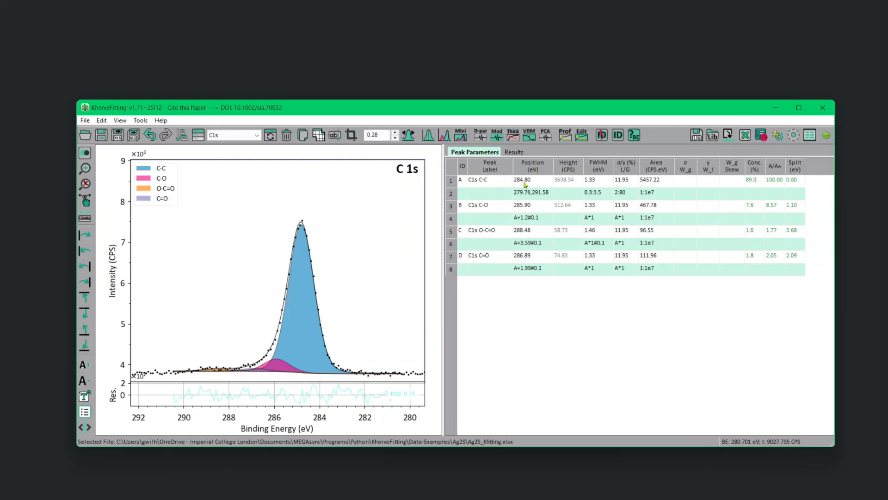
Open the Ag3d sheet and create a Smart background region between about 379.03 eV and 361.69 eV.
{"action": "left_click", "coordinate": [242, 135]}
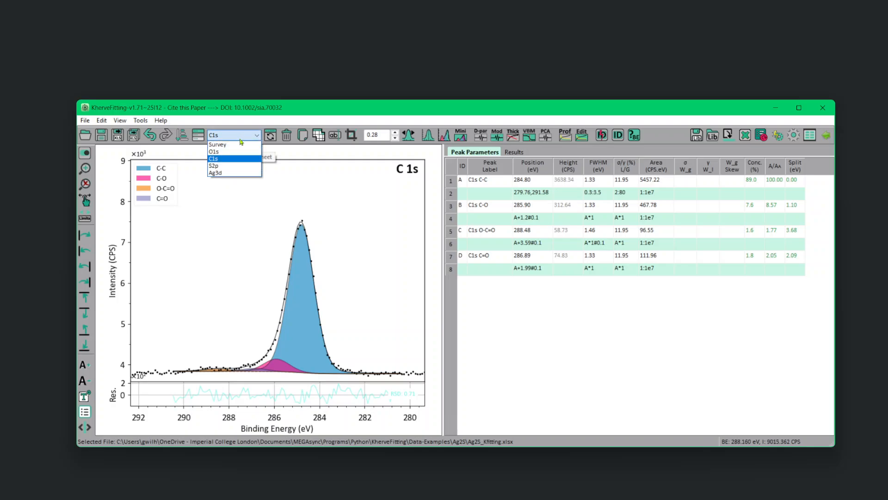
{"action": "left_click", "coordinate": [228, 174]}
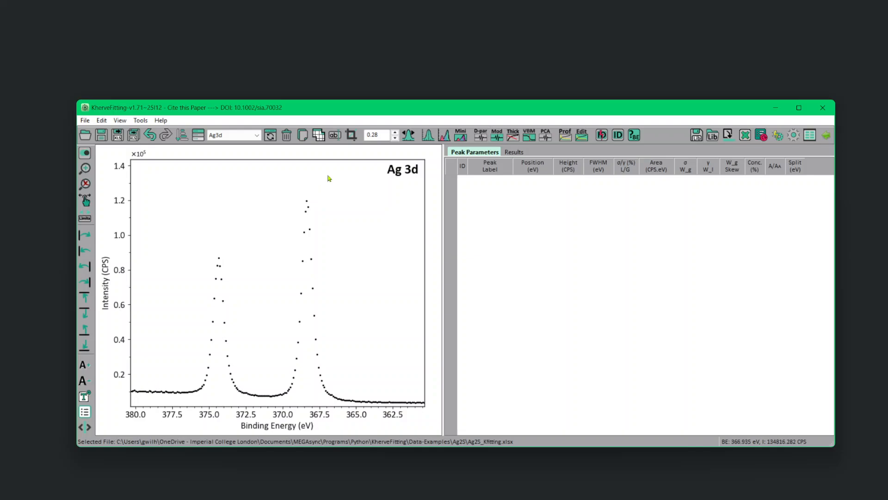
{"action": "left_click", "coordinate": [445, 135]}
{"action": "left_click_drag", "start_coordinate": [444, 191], "coordinate": [622, 274]}
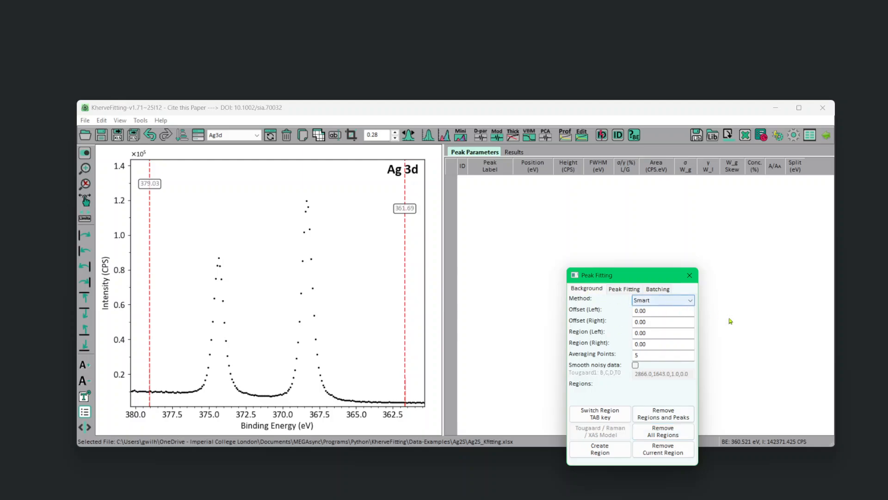
{"action": "left_click", "coordinate": [601, 449]}
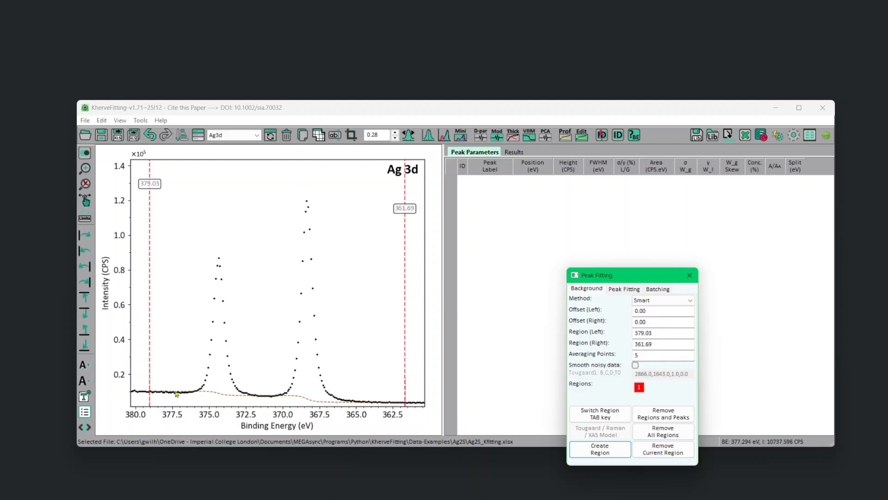
Move the high binding energy limit of the Ag3d background to about 377.36 eV and inspect the baseline.
{"action": "left_click", "coordinate": [84, 313]}
{"action": "left_click", "coordinate": [84, 314]}
{"action": "left_click", "coordinate": [83, 314]}
{"action": "left_click", "coordinate": [84, 314]}
{"action": "left_click", "coordinate": [84, 313]}
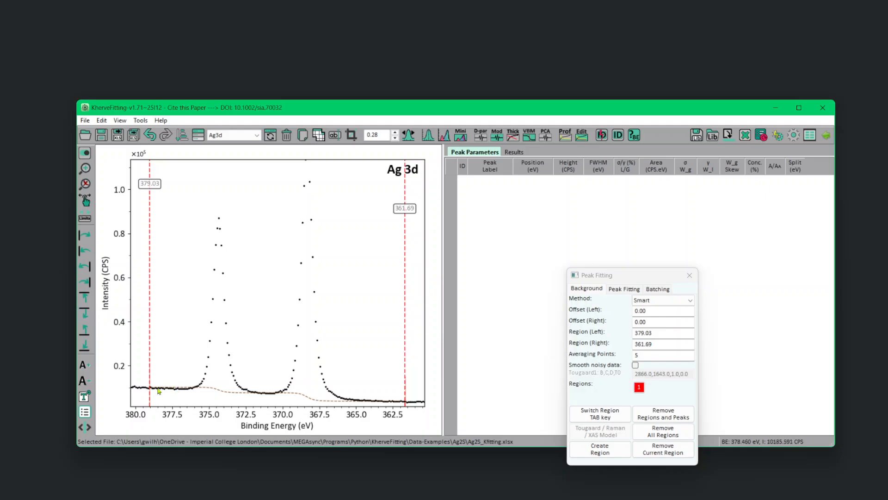
{"action": "left_click_drag", "start_coordinate": [151, 396], "coordinate": [177, 399]}
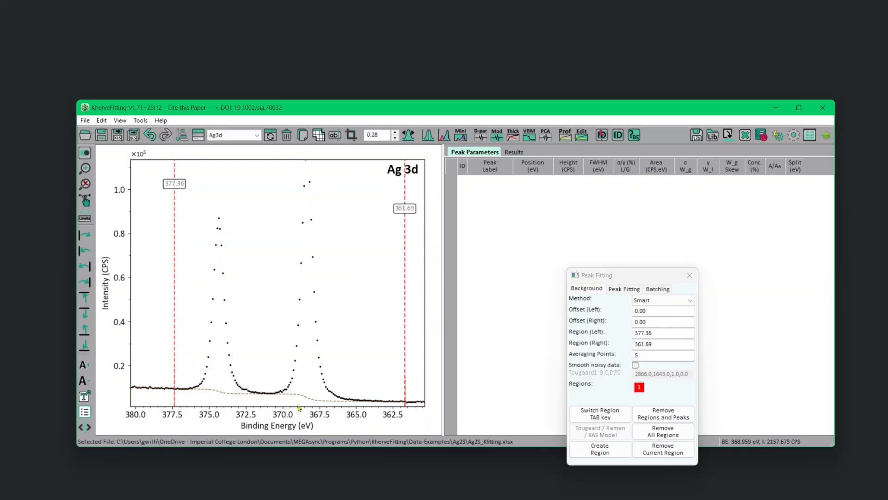
{"action": "left_click", "coordinate": [86, 316]}
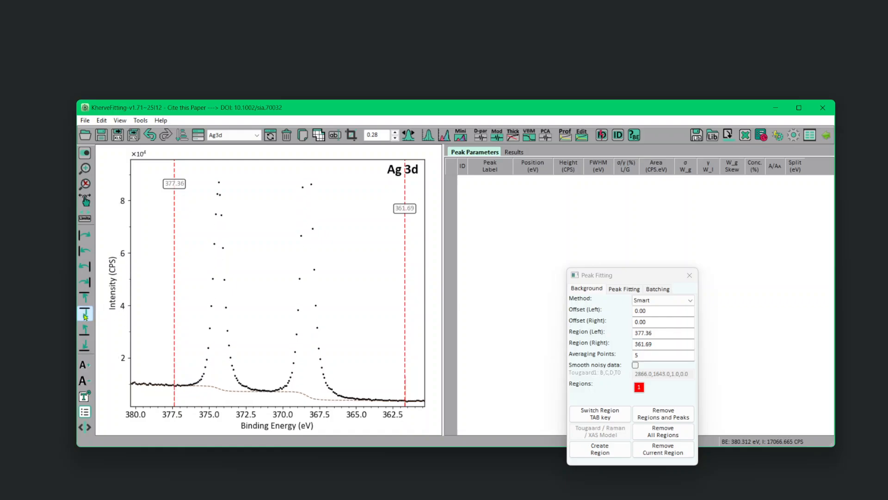
{"action": "left_click", "coordinate": [85, 316]}
{"action": "left_click", "coordinate": [85, 317]}
{"action": "left_click", "coordinate": [85, 317]}
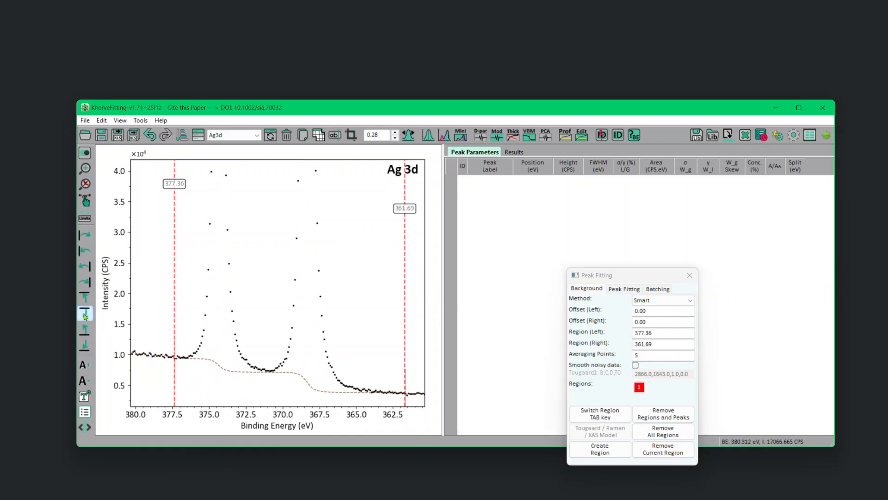
{"action": "left_click", "coordinate": [85, 317]}
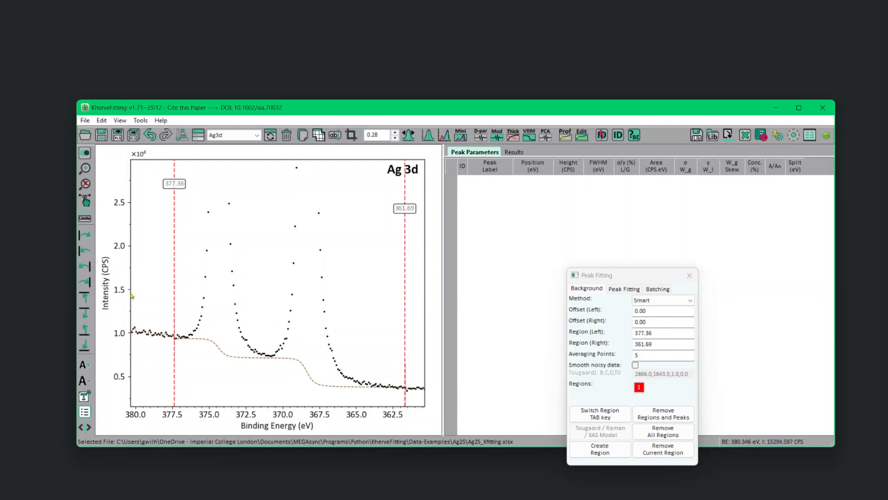
{"action": "right_click", "coordinate": [246, 289]}
{"action": "left_click", "coordinate": [272, 307]}
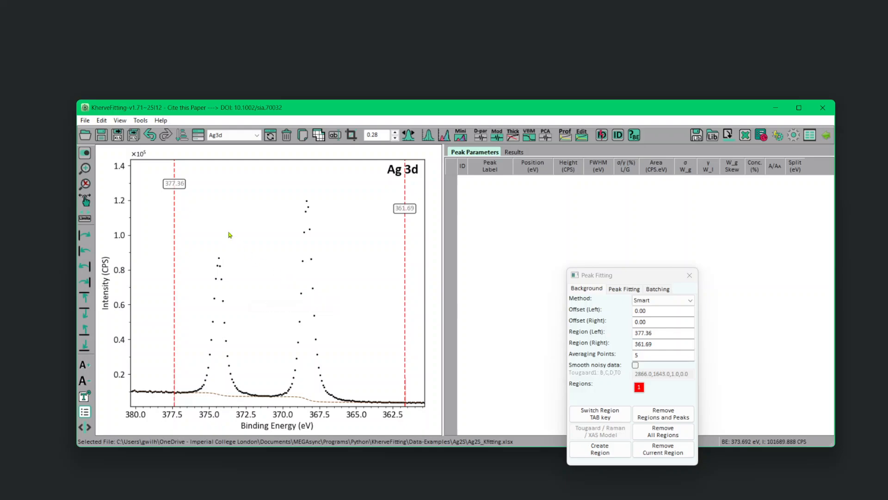
Add an SGL (Area) doublet to the Ag3d spectrum, fit it with 20 iterations and inspect the fit near the baseline.
{"action": "left_click", "coordinate": [627, 295]}
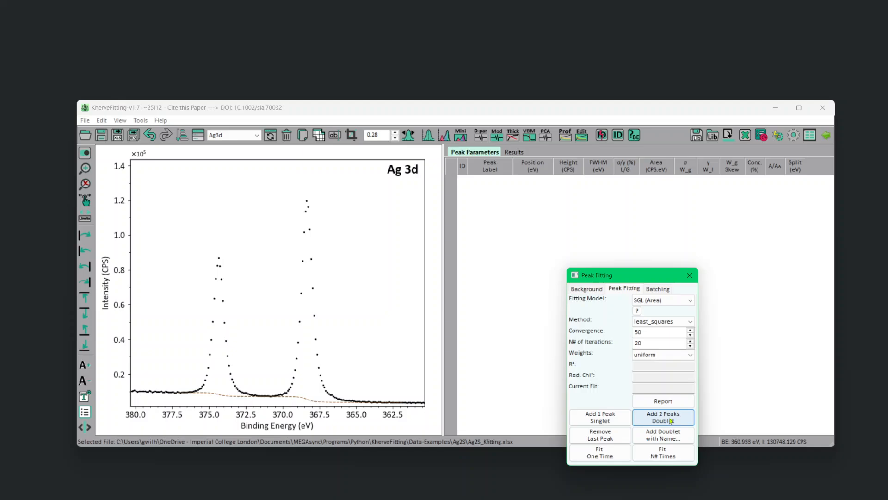
{"action": "left_click", "coordinate": [671, 420]}
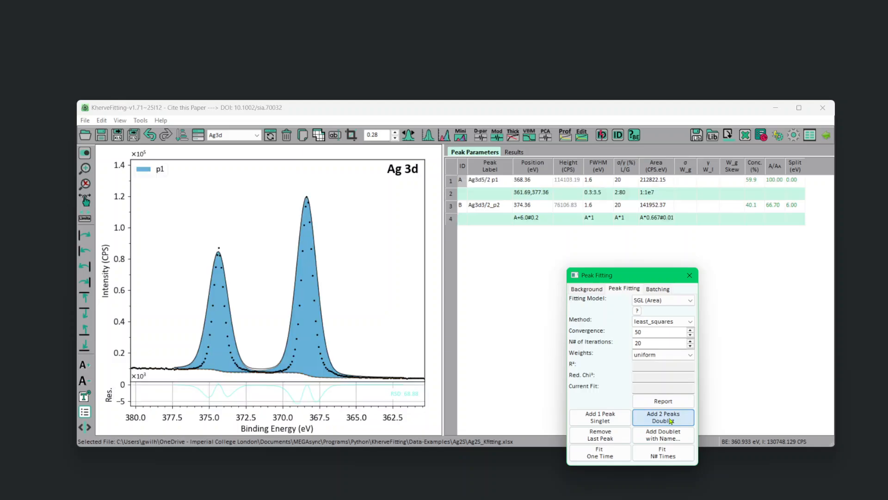
{"action": "left_click", "coordinate": [678, 456]}
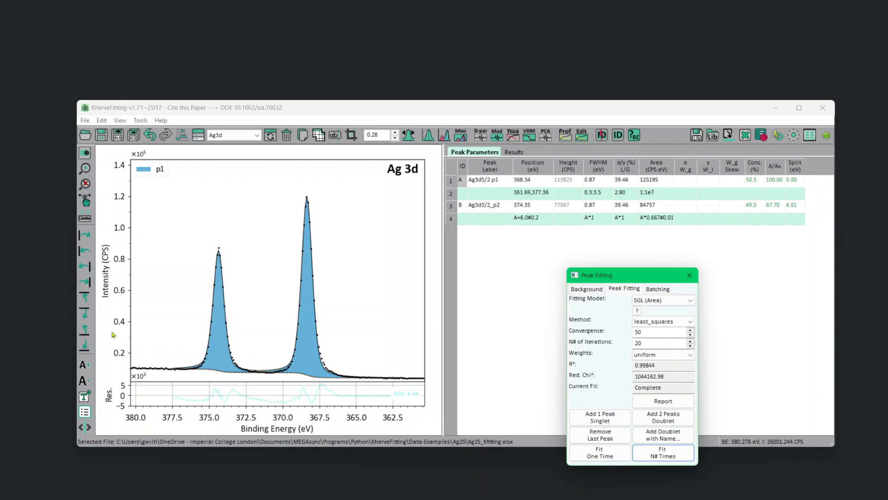
{"action": "left_click", "coordinate": [89, 315]}
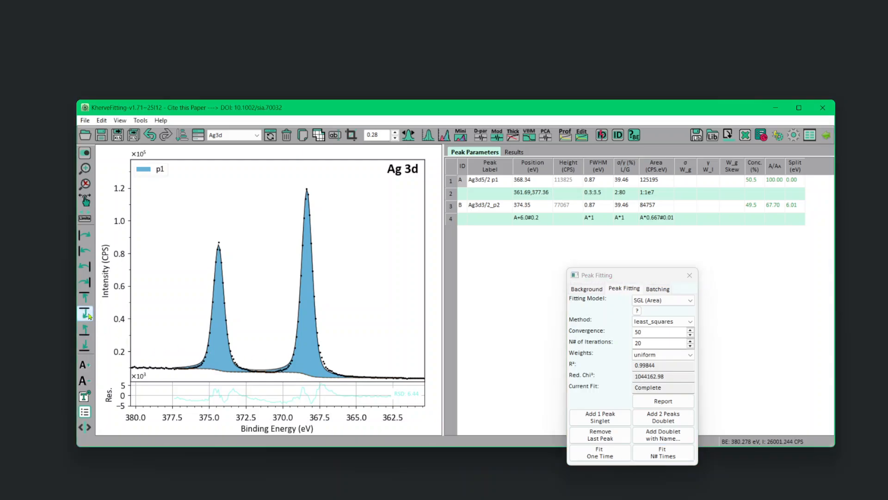
{"action": "left_click", "coordinate": [88, 315]}
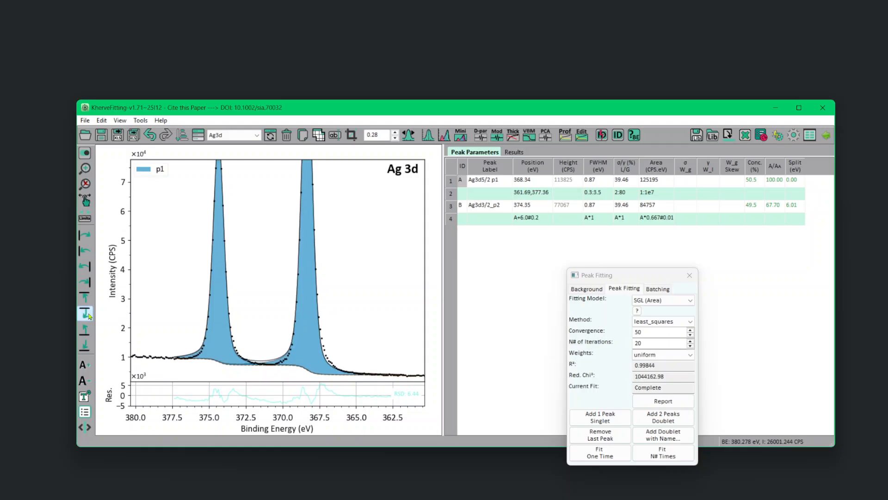
{"action": "left_click", "coordinate": [89, 315]}
{"action": "left_click", "coordinate": [89, 316]}
{"action": "left_click", "coordinate": [89, 316]}
{"action": "left_click", "coordinate": [89, 316]}
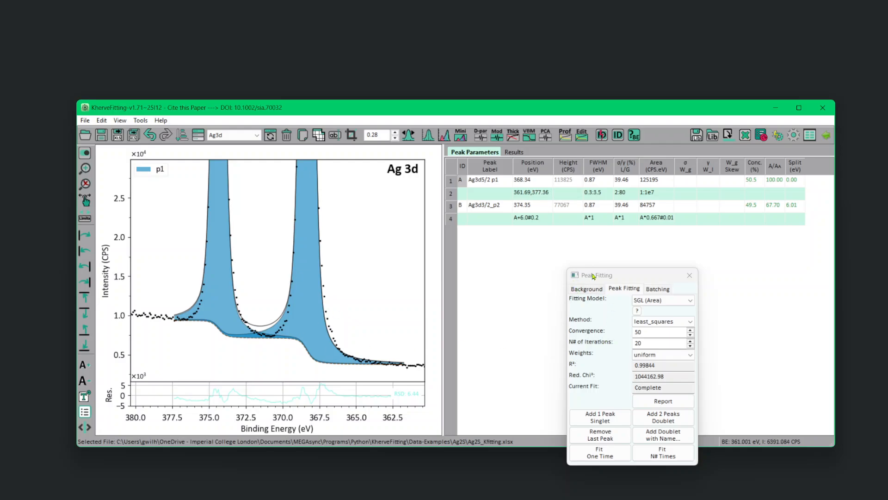
Change the Ag3d background to U2-Tougaard, keeping its high binding energy limit at about 377.36 eV.
{"action": "left_click_drag", "start_coordinate": [593, 276], "coordinate": [618, 257]}
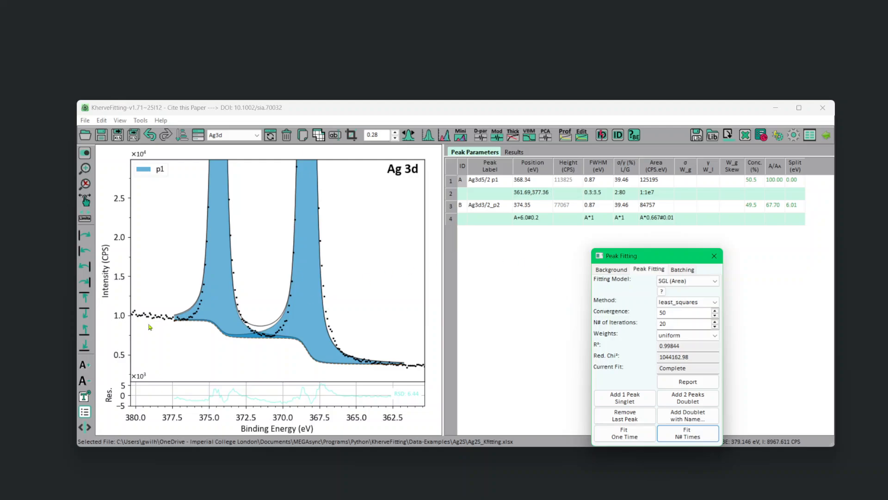
{"action": "left_click", "coordinate": [611, 269]}
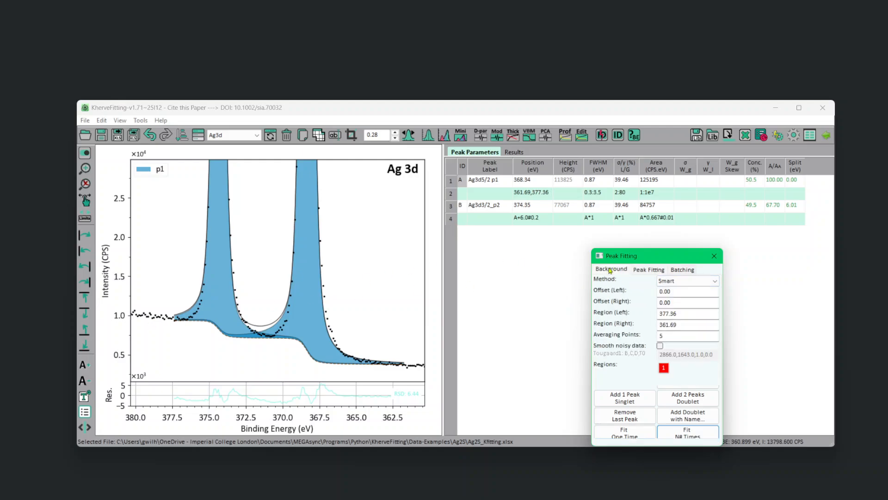
{"action": "left_click", "coordinate": [686, 282]}
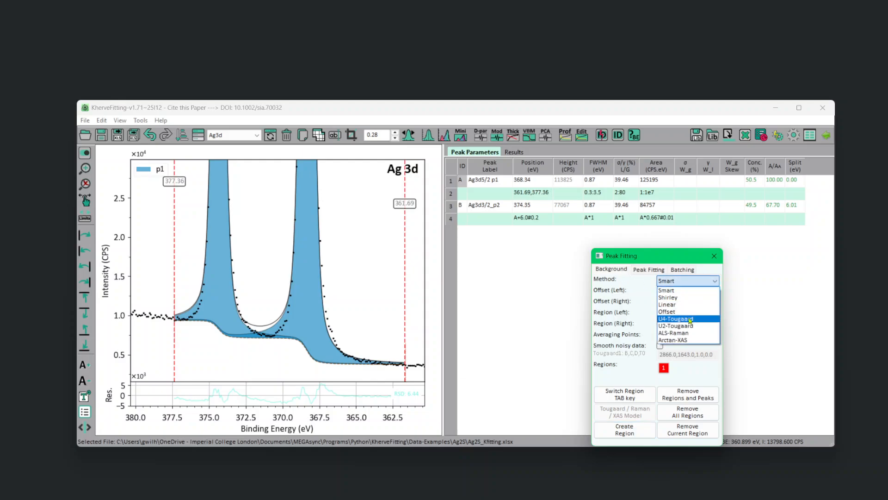
{"action": "left_click", "coordinate": [676, 326]}
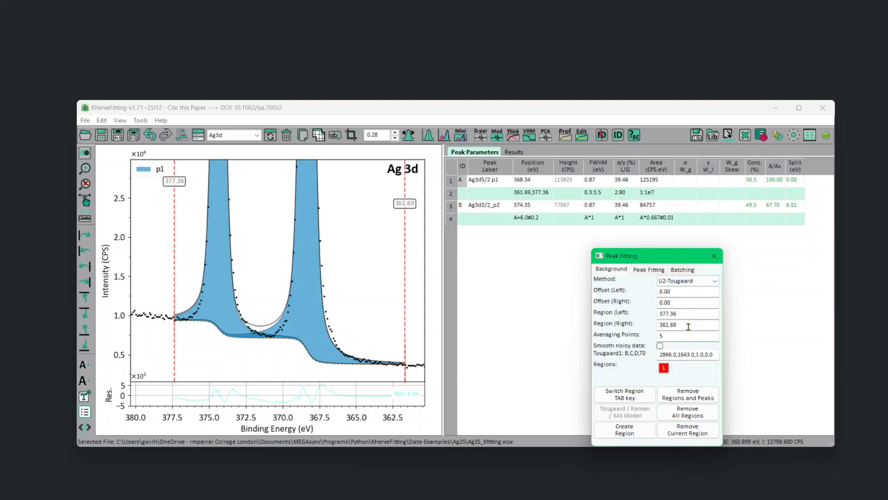
{"action": "left_click_drag", "start_coordinate": [175, 325], "coordinate": [174, 325]}
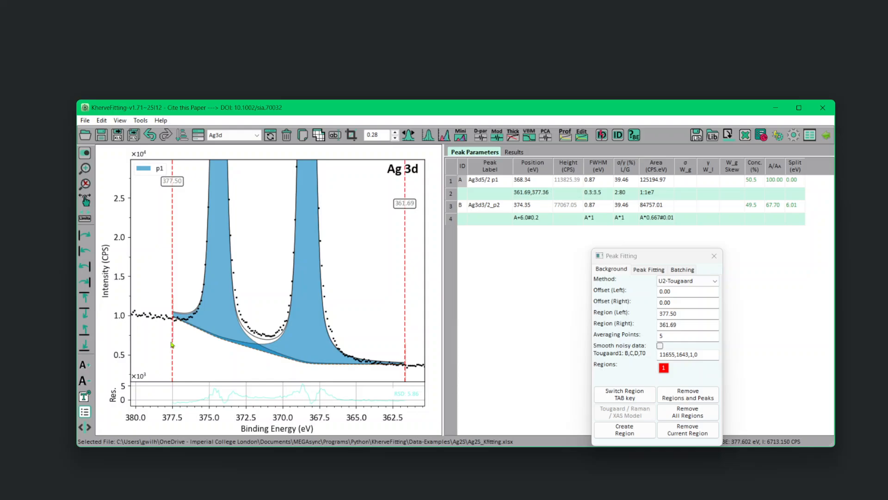
{"action": "left_click_drag", "start_coordinate": [171, 342], "coordinate": [174, 345]}
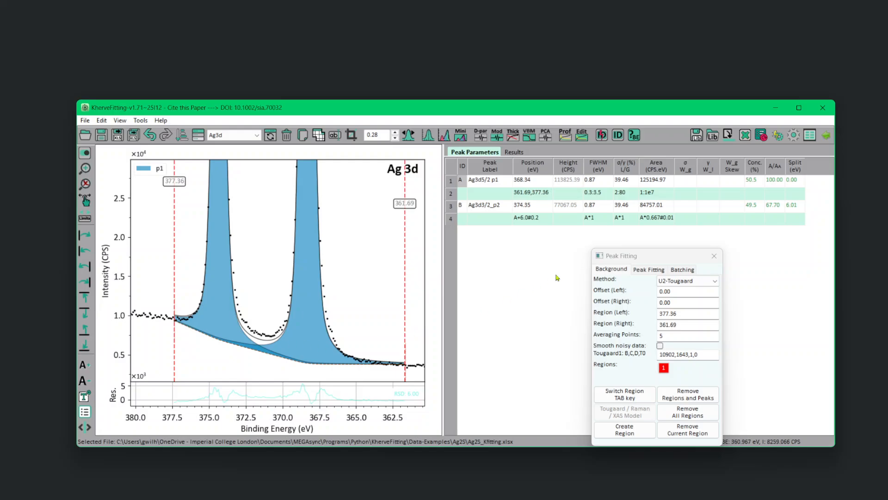
Extend the low binding energy limit of the Ag3d background to about 361.04 eV and refit with 20 iterations.
{"action": "left_click_drag", "start_coordinate": [405, 374], "coordinate": [416, 377]}
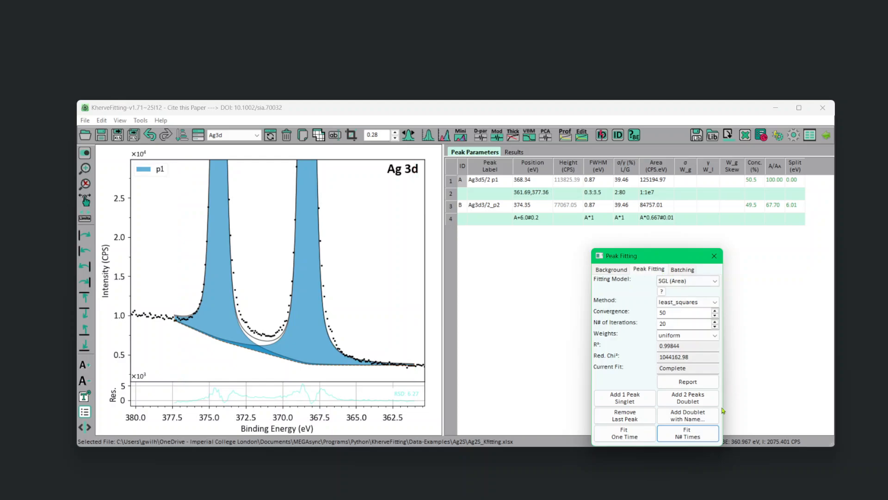
{"action": "left_click", "coordinate": [680, 433]}
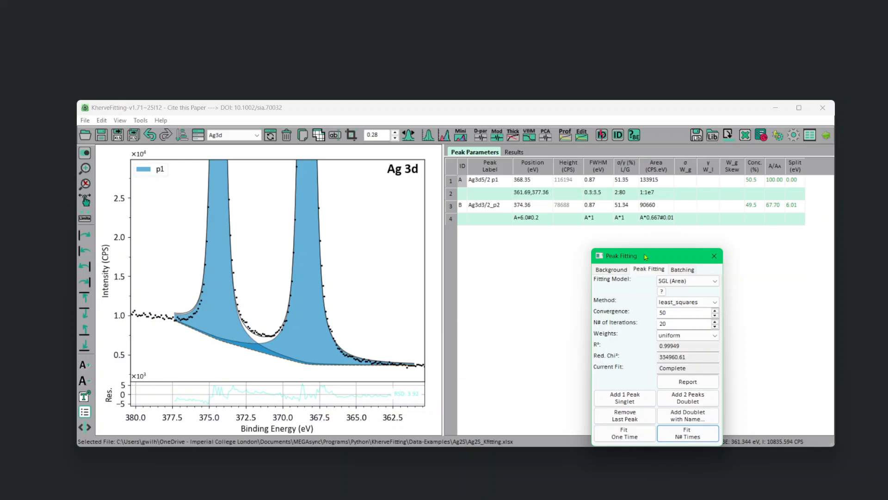
{"action": "left_click_drag", "start_coordinate": [646, 257], "coordinate": [643, 237]}
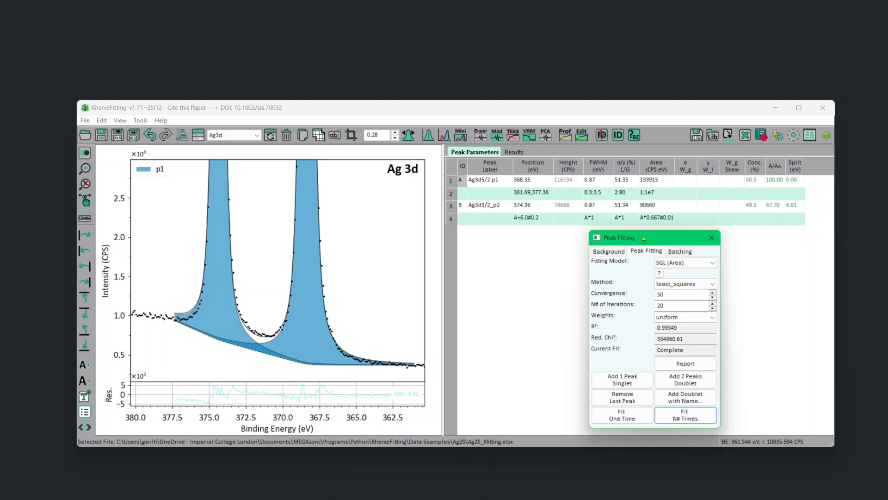
Try U4-Tougaard as the Ag3d background method and switch back to U2-Tougaard.
{"action": "left_click", "coordinate": [610, 251]}
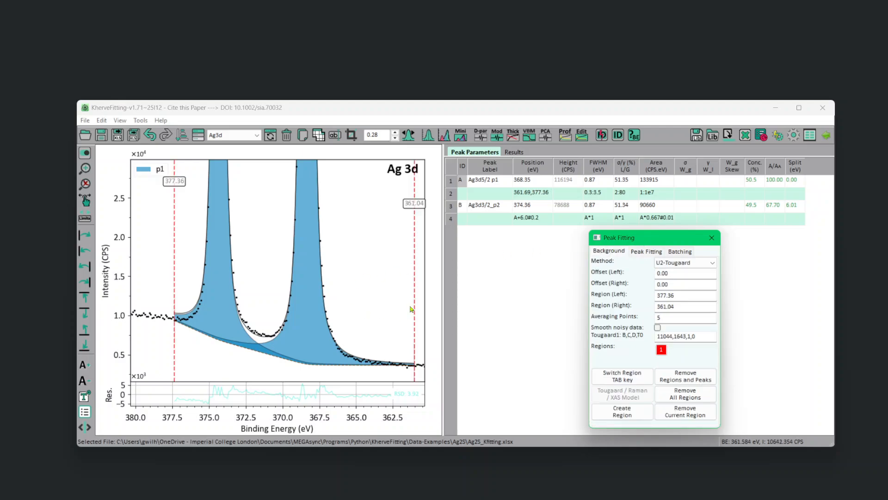
{"action": "left_click", "coordinate": [673, 263]}
{"action": "left_click", "coordinate": [676, 305]}
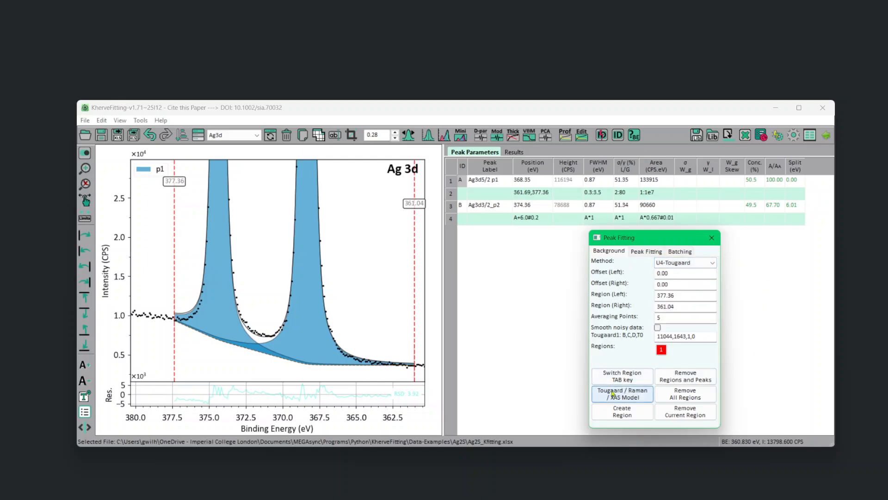
{"action": "left_click", "coordinate": [683, 269]}
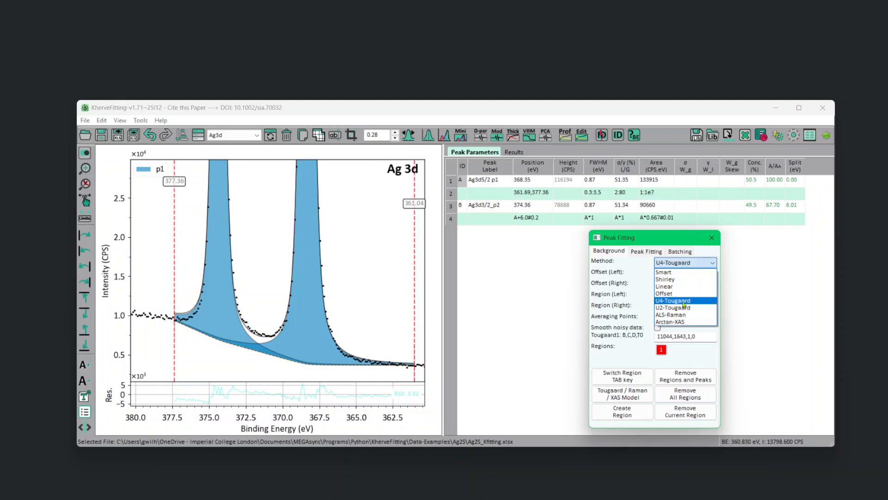
{"action": "left_click", "coordinate": [684, 307]}
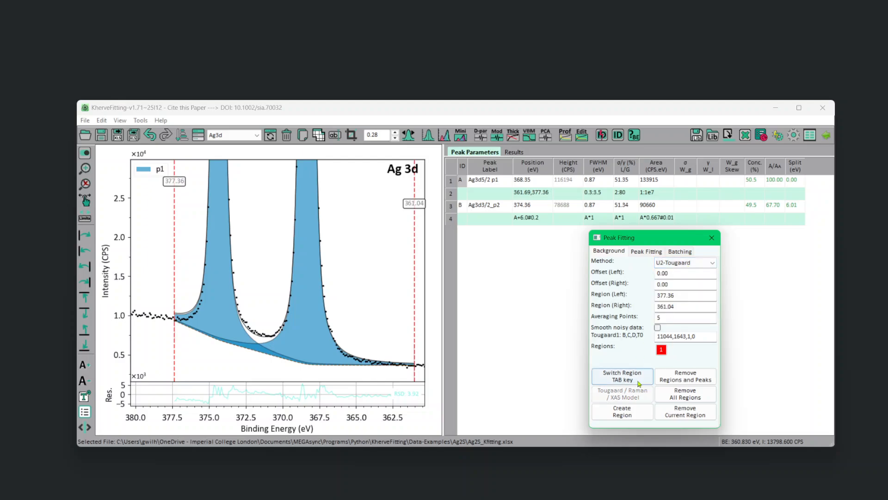
Set the Ag3d background method to U4-Tougaard and open the Tougaard model fit, arranging the windows so its plot is unobstructed.
{"action": "left_click", "coordinate": [694, 264]}
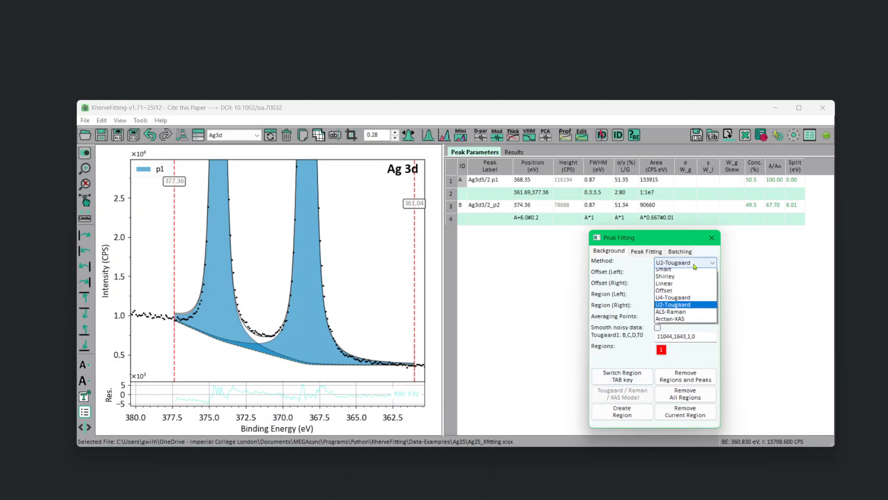
{"action": "left_click", "coordinate": [686, 300]}
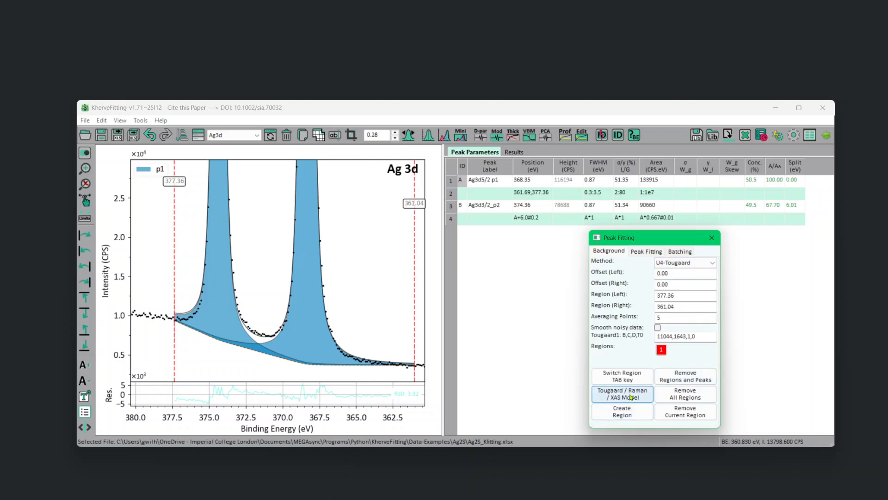
{"action": "left_click", "coordinate": [632, 397]}
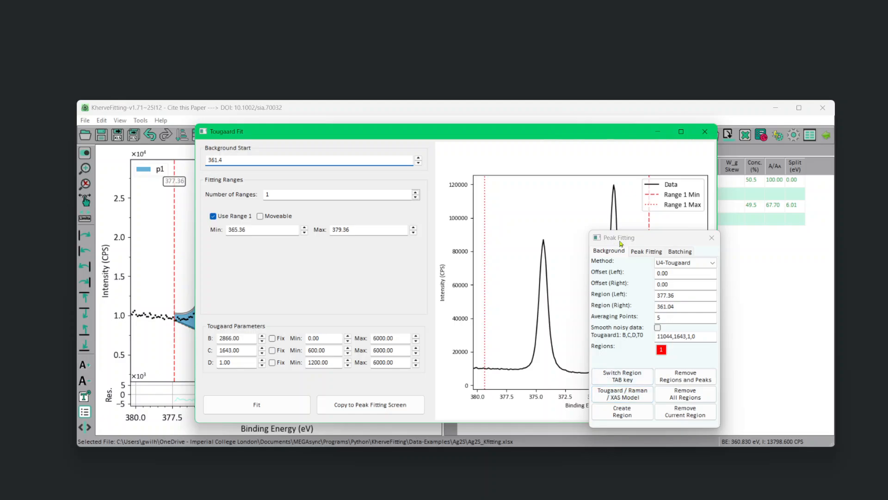
{"action": "left_click_drag", "start_coordinate": [628, 238], "coordinate": [765, 244]}
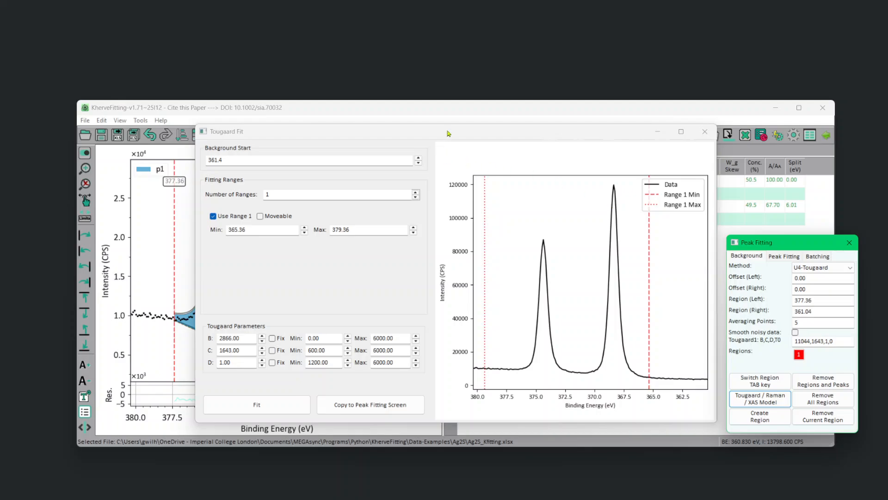
{"action": "left_click_drag", "start_coordinate": [457, 132], "coordinate": [395, 124]}
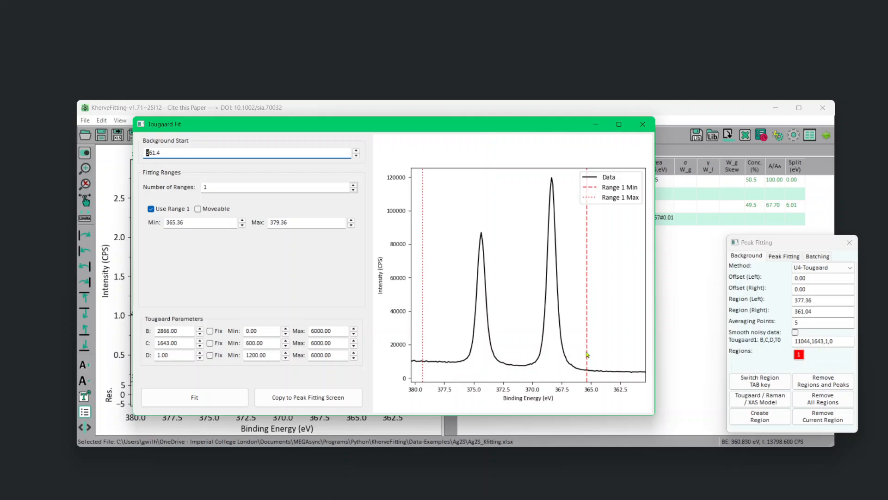
Make fitting range 1 moveable and place it at about 379.71 to 380.23 eV, on the high binding energy side.
{"action": "left_click", "coordinate": [586, 352]}
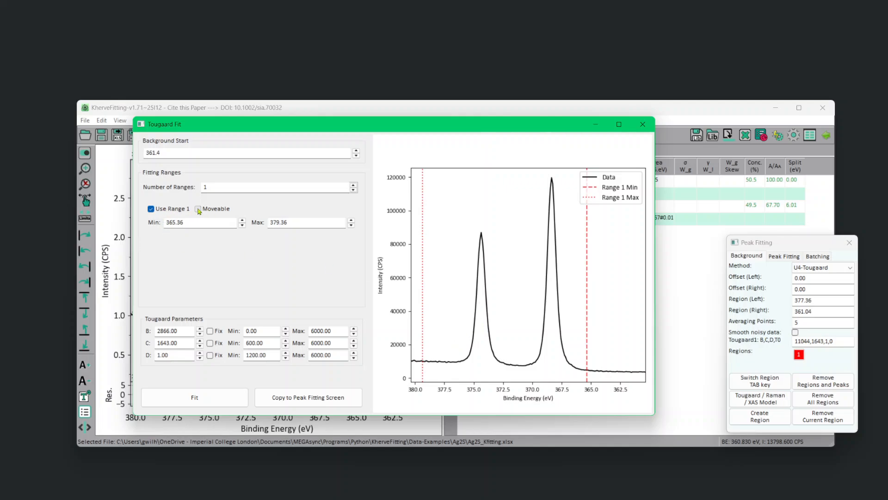
{"action": "left_click", "coordinate": [198, 209]}
{"action": "left_click_drag", "start_coordinate": [587, 331], "coordinate": [412, 337]}
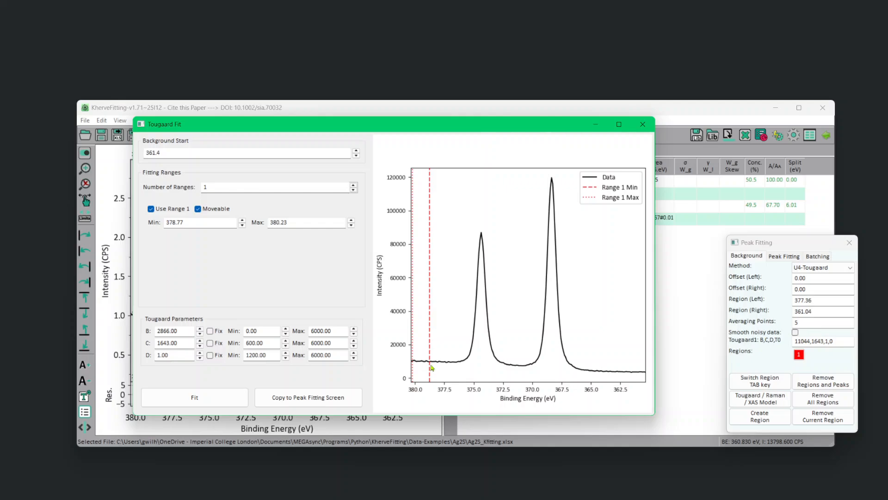
{"action": "left_click_drag", "start_coordinate": [430, 367], "coordinate": [420, 368]}
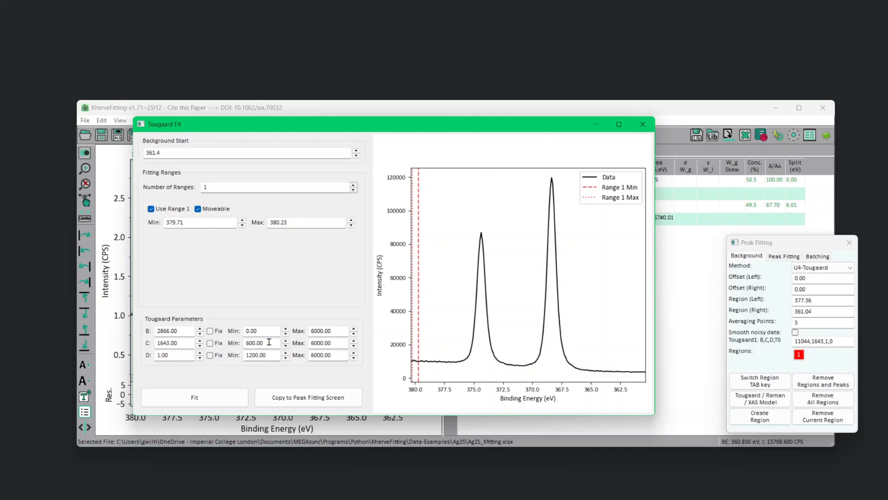
Limit Tougaard parameter C to between 400 and 500, fit the background and inspect it near the baseline.
{"action": "left_click_drag", "start_coordinate": [269, 342], "coordinate": [229, 343]}
{"action": "type", "text": "400"}
{"action": "key", "text": "Tab"}
{"action": "type", "text": "5"}
{"action": "left_click", "coordinate": [341, 331]}
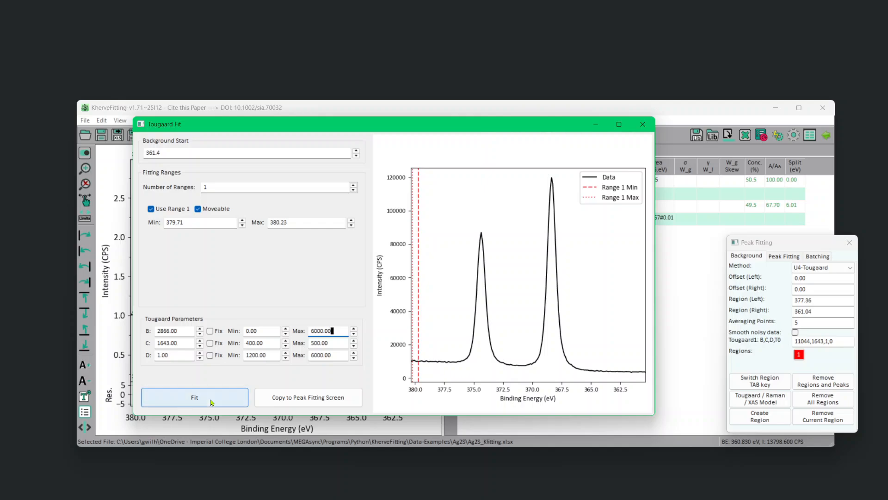
{"action": "left_click", "coordinate": [210, 402]}
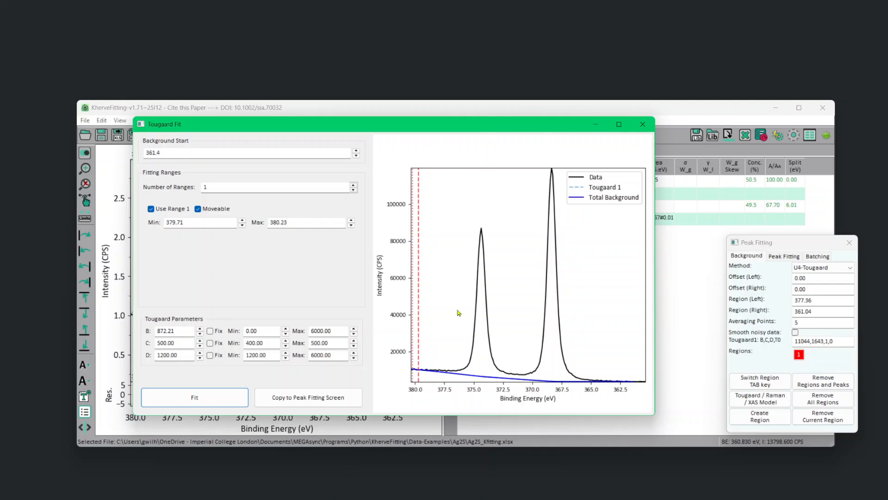
{"action": "scroll", "coordinate": [458, 312], "scroll_direction": "up", "scroll_amount": 5}
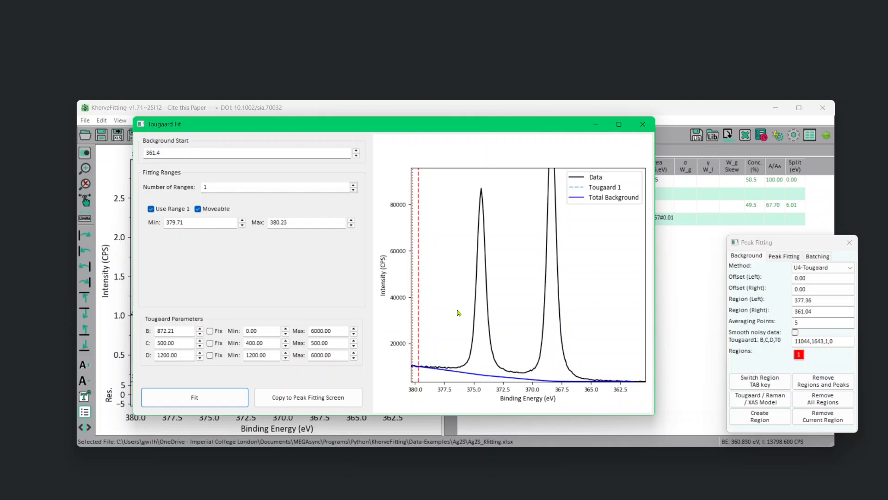
{"action": "scroll", "coordinate": [458, 312], "scroll_direction": "up", "scroll_amount": 5}
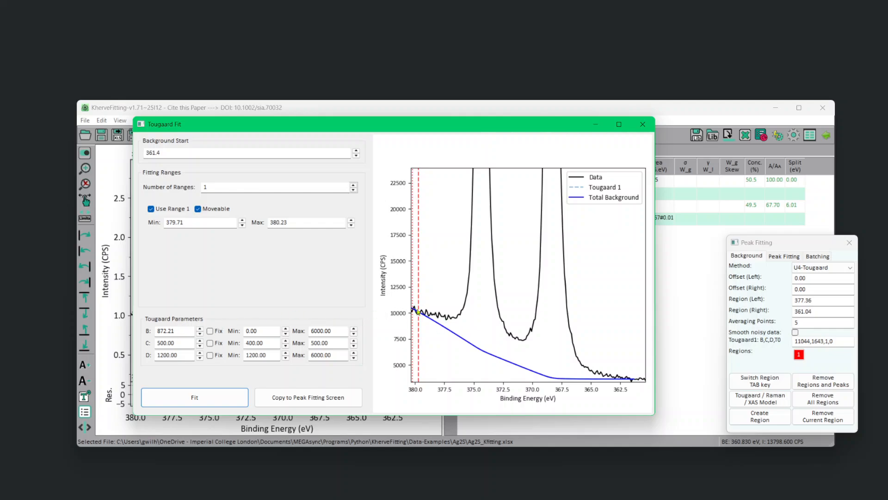
Try fitting the Tougaard background with a range 1 minimum of about 378.21 eV, return it to about 379.71 eV and refit.
{"action": "left_click_drag", "start_coordinate": [419, 320], "coordinate": [438, 323]}
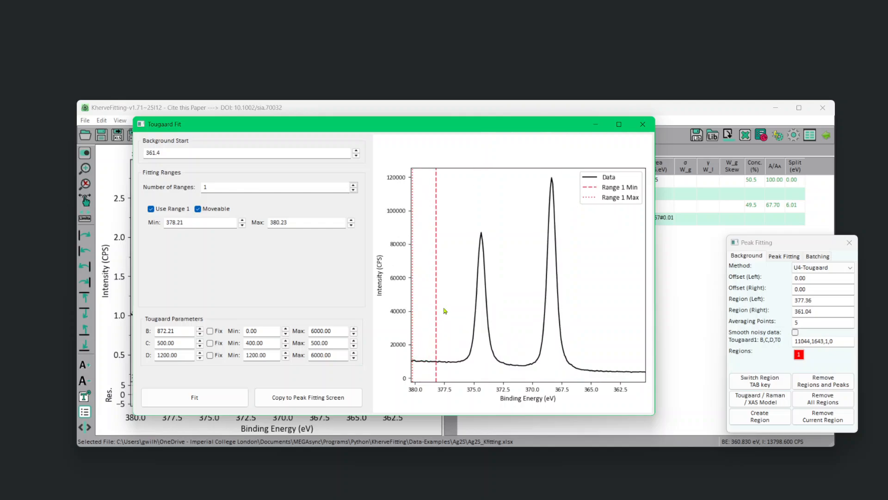
{"action": "left_click", "coordinate": [222, 400]}
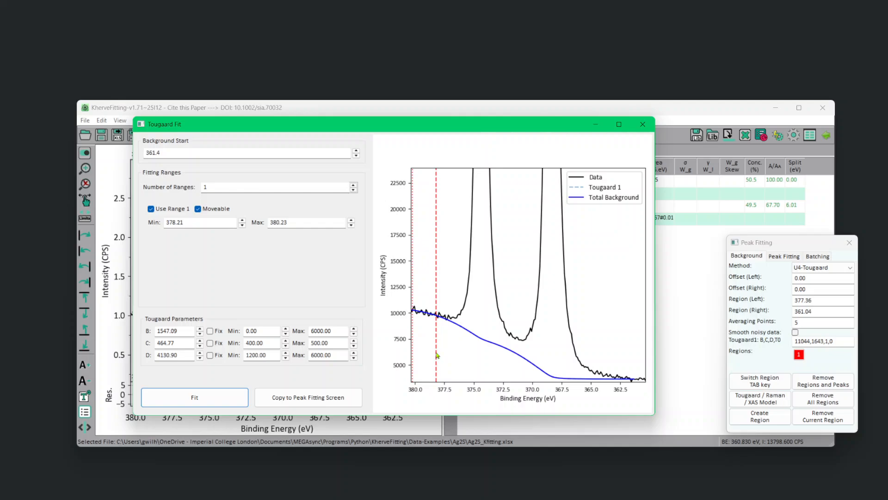
{"action": "left_click_drag", "start_coordinate": [437, 356], "coordinate": [419, 356]}
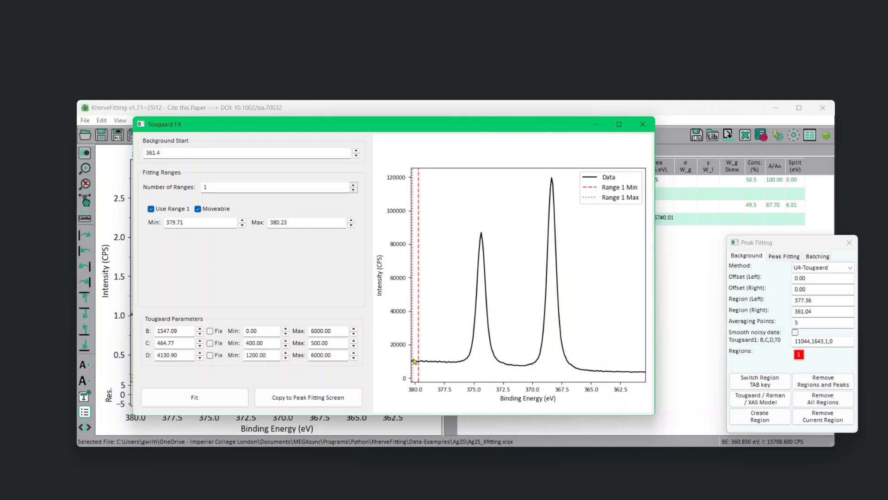
{"action": "left_click", "coordinate": [216, 401]}
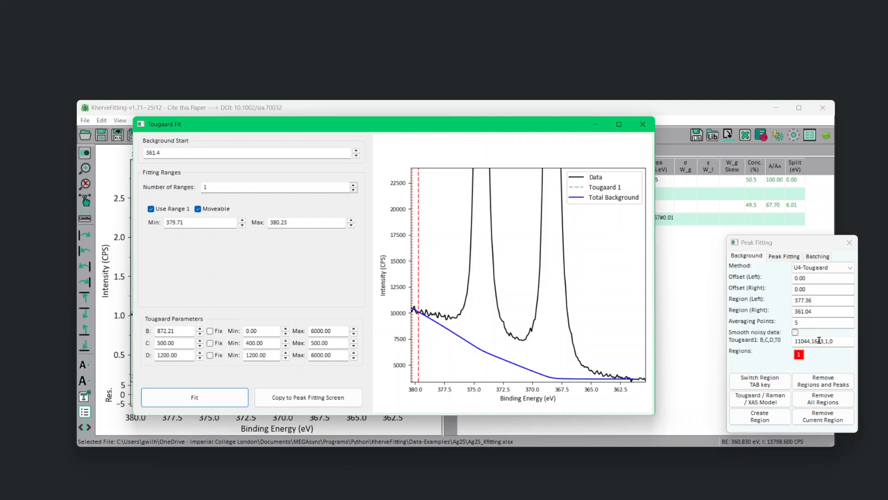
Copy the fitted Tougaard parameters to the peak fitting screen and close the Tougaard fit.
{"action": "left_click", "coordinate": [322, 402]}
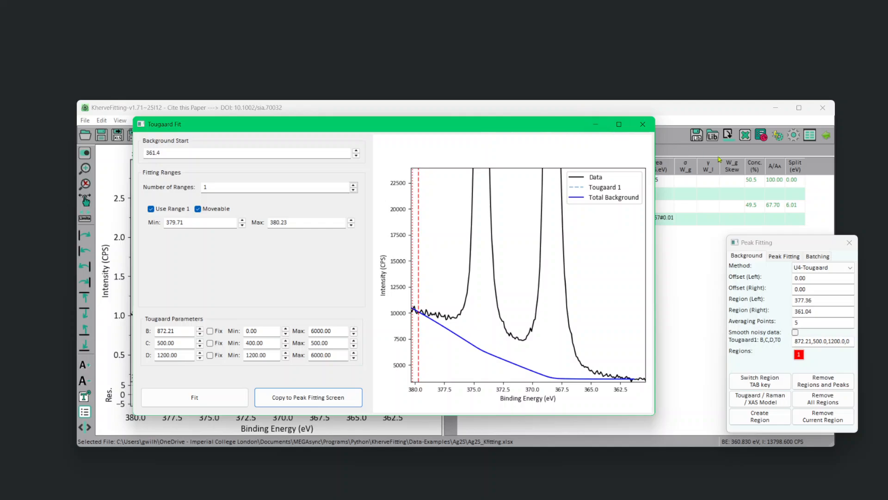
{"action": "left_click_drag", "start_coordinate": [566, 130], "coordinate": [539, 328]}
{"action": "left_click", "coordinate": [616, 325]}
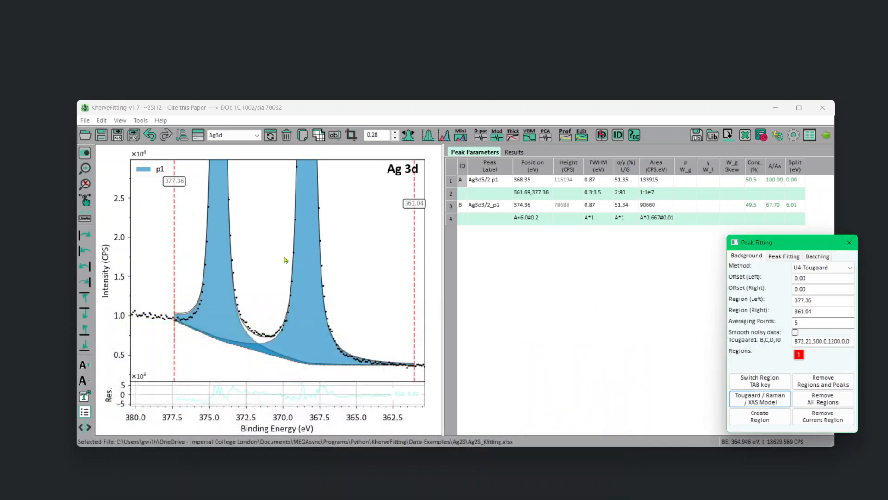
Remove background region 1, recreate it with the copied U4-Tougaard parameters and extend it to about 379.76 and 360.73 eV.
{"action": "left_click", "coordinate": [800, 354]}
{"action": "left_click", "coordinate": [822, 417]}
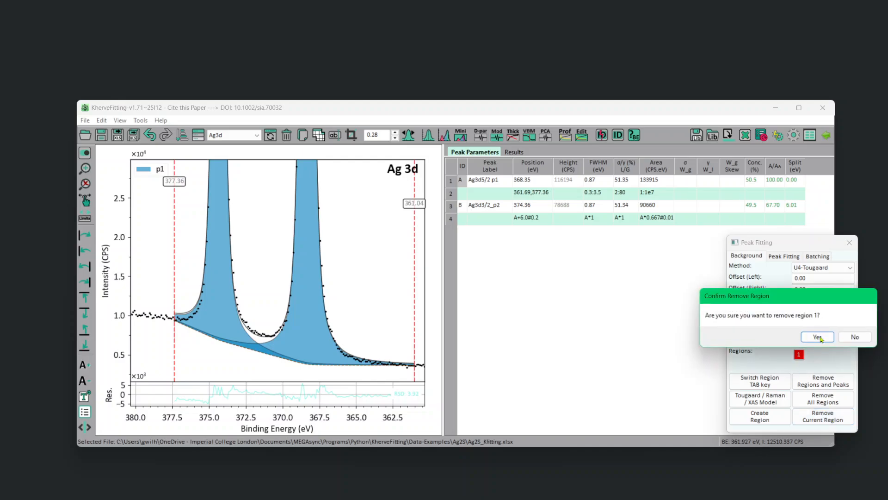
{"action": "left_click", "coordinate": [818, 336]}
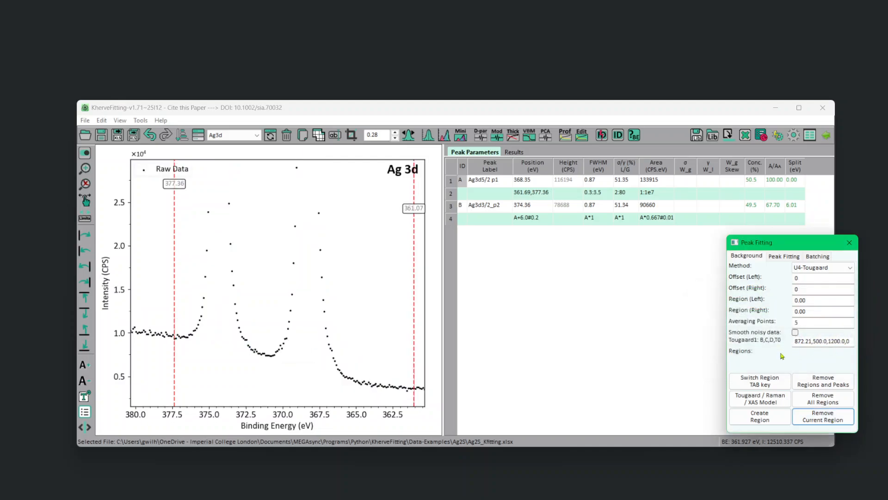
{"action": "left_click", "coordinate": [758, 417]}
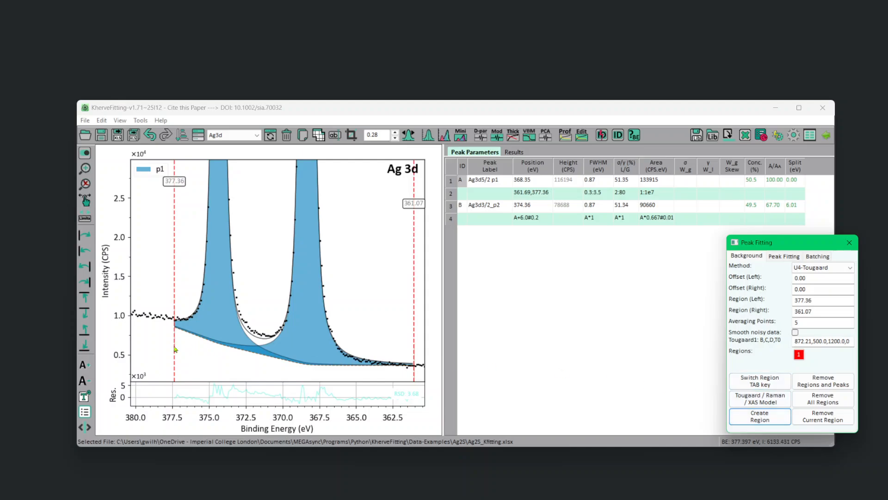
{"action": "left_click_drag", "start_coordinate": [175, 349], "coordinate": [139, 347]}
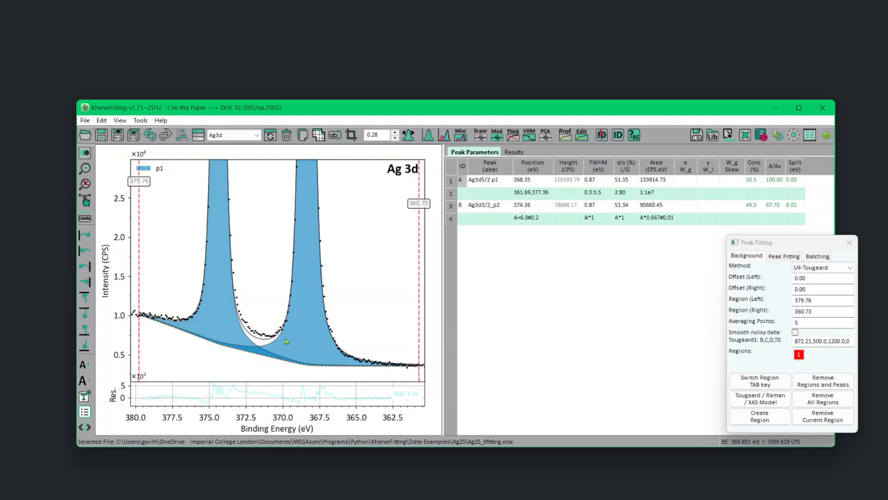
Refit the Ag3d doublet with 20 iterations, showing the full peak height.
{"action": "right_click", "coordinate": [271, 250]}
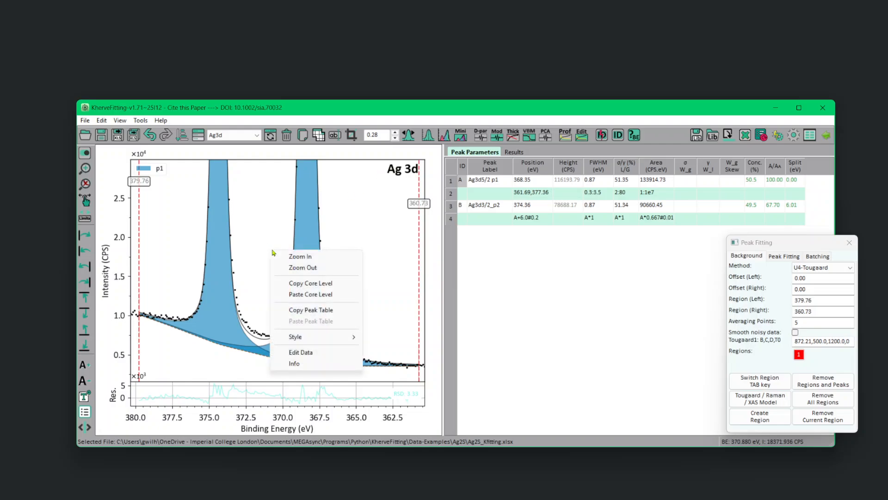
{"action": "left_click", "coordinate": [295, 267]}
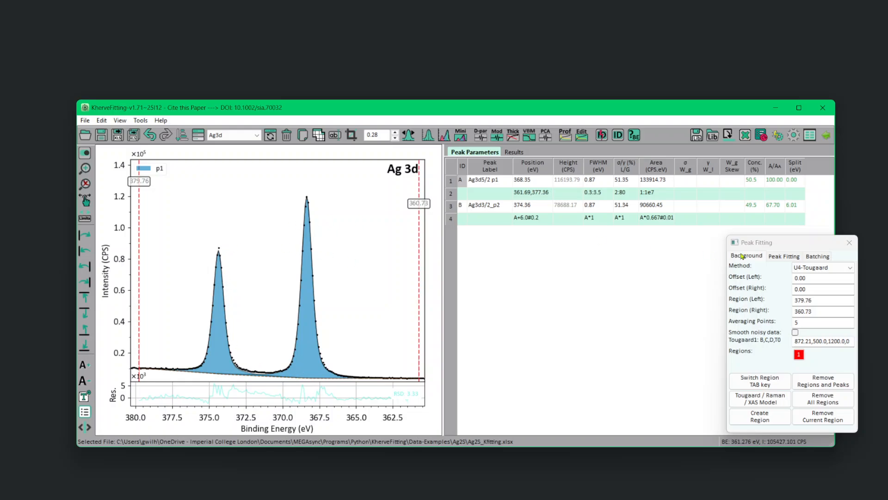
{"action": "left_click", "coordinate": [788, 256]}
{"action": "left_click", "coordinate": [823, 420]}
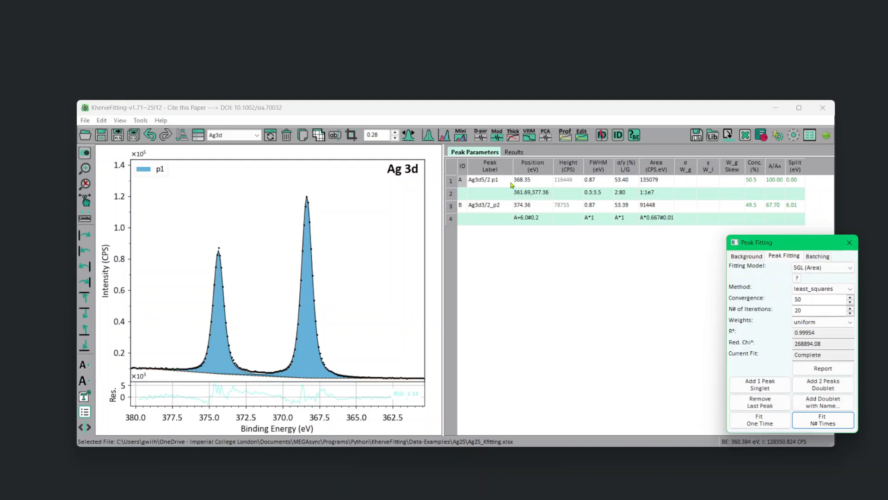
Open the KherveDB library beside the peak table and look up the reference binding energies for sulfur.
{"action": "left_click", "coordinate": [633, 136]}
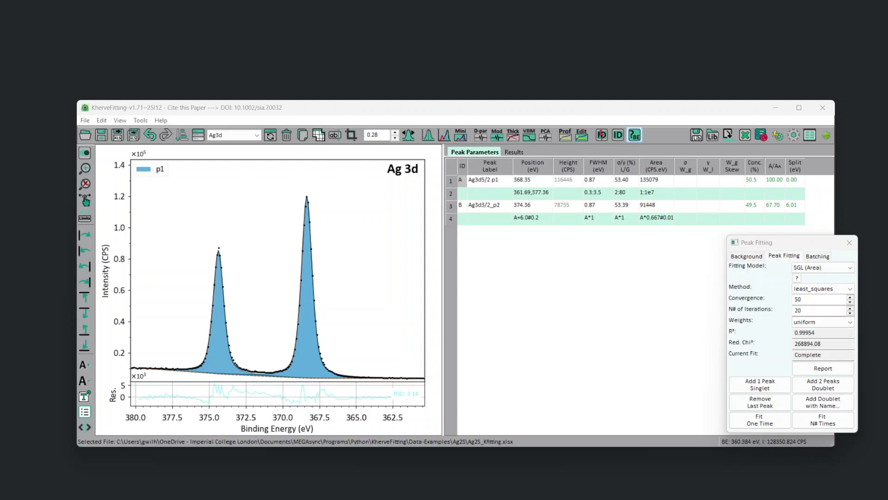
{"action": "left_click", "coordinate": [634, 134]}
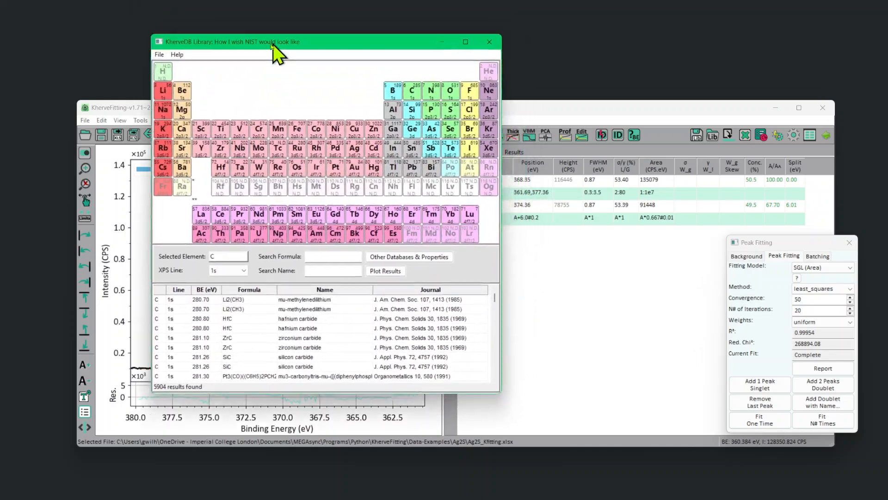
{"action": "left_click_drag", "start_coordinate": [273, 46], "coordinate": [198, 47]}
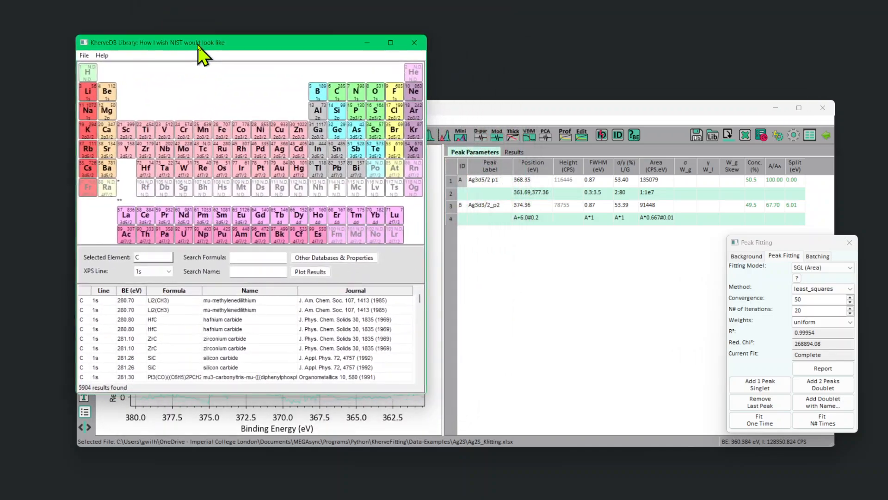
{"action": "left_click", "coordinate": [376, 116]}
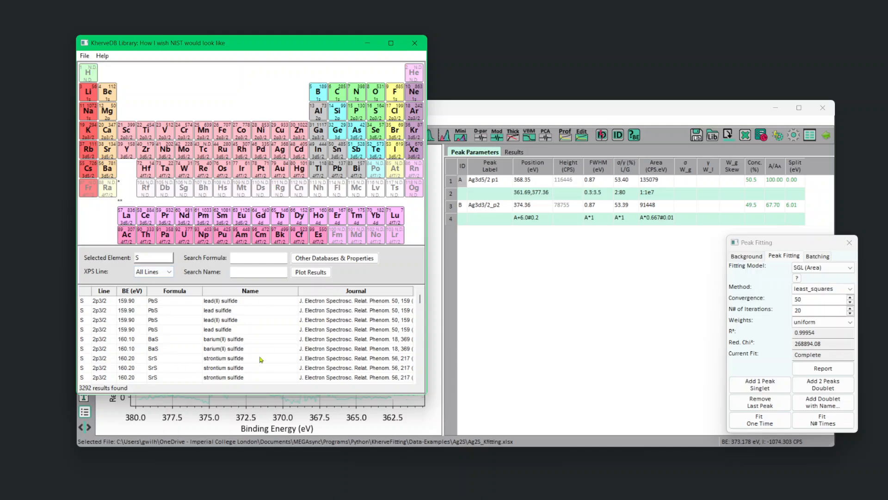
{"action": "left_click", "coordinate": [155, 272]}
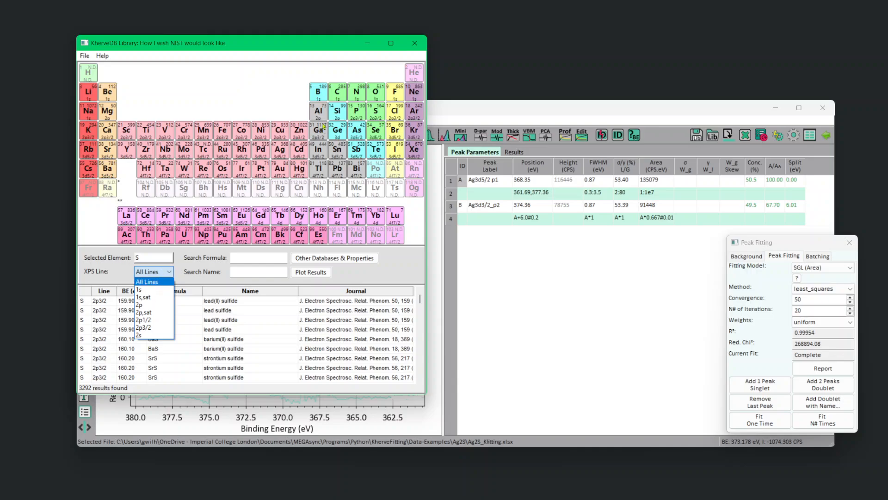
Look up the Ag 3d5/2 reference binding energies, filtering the entries by the formula Ag2S.
{"action": "left_click", "coordinate": [282, 151]}
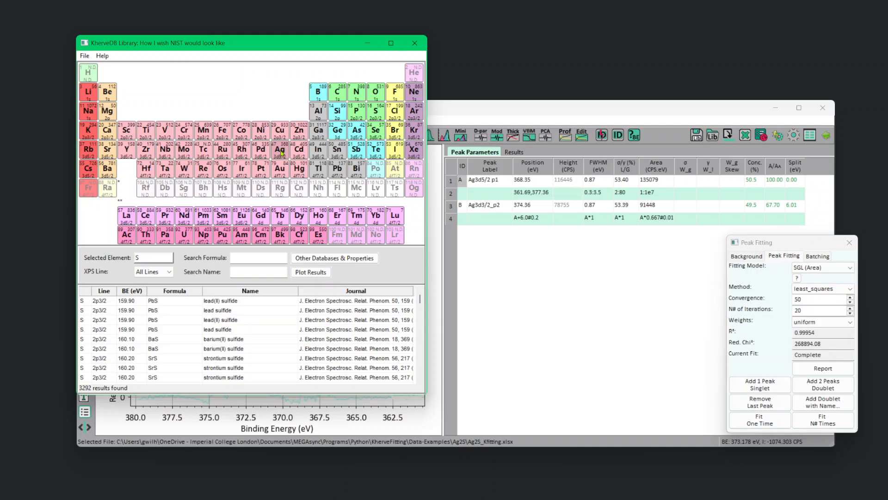
{"action": "left_click", "coordinate": [281, 151]}
{"action": "left_click", "coordinate": [153, 272]}
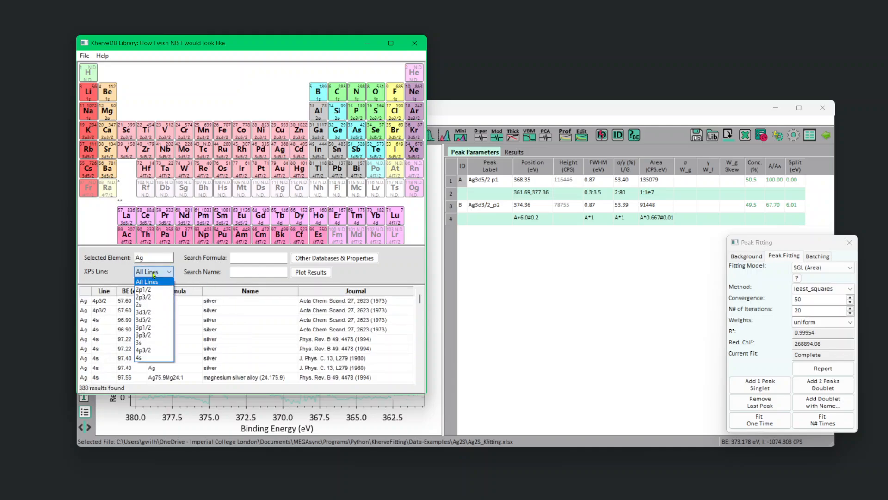
{"action": "left_click", "coordinate": [153, 320]}
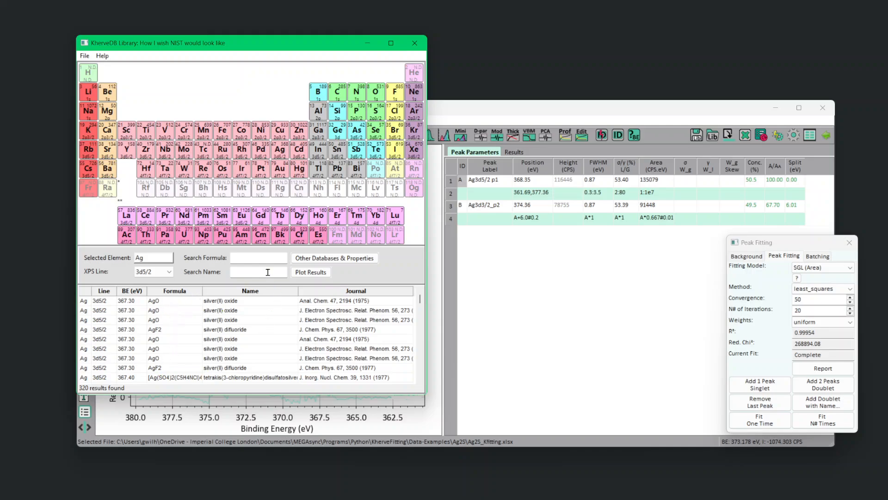
{"action": "left_click", "coordinate": [260, 256]}
{"action": "type", "text": "Ag2"}
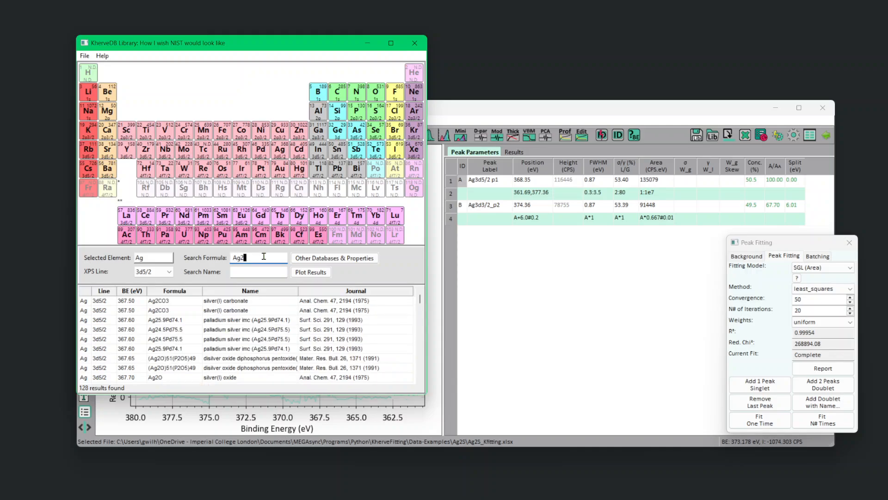
{"action": "type", "text": "S"}
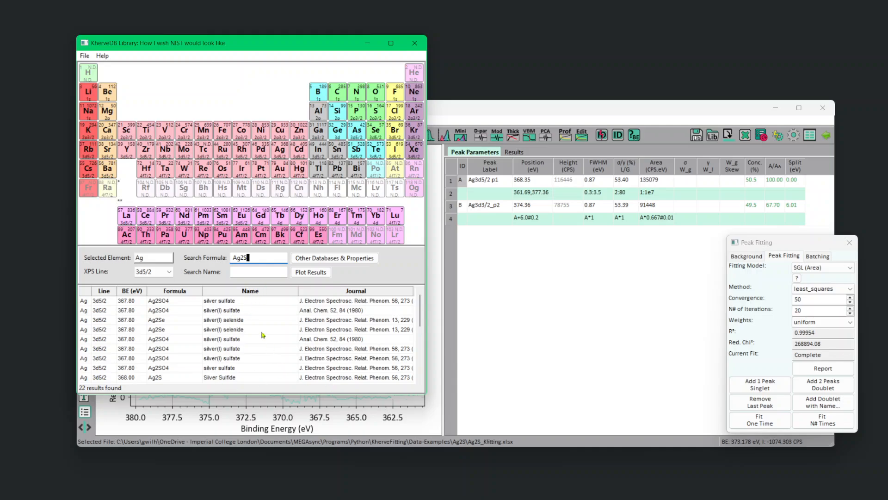
Filter the Ag2S 3d5/2 reference entries by the name "sulfid" and plot their binding energy distribution.
{"action": "left_click", "coordinate": [273, 272]}
{"action": "type", "text": "sul"}
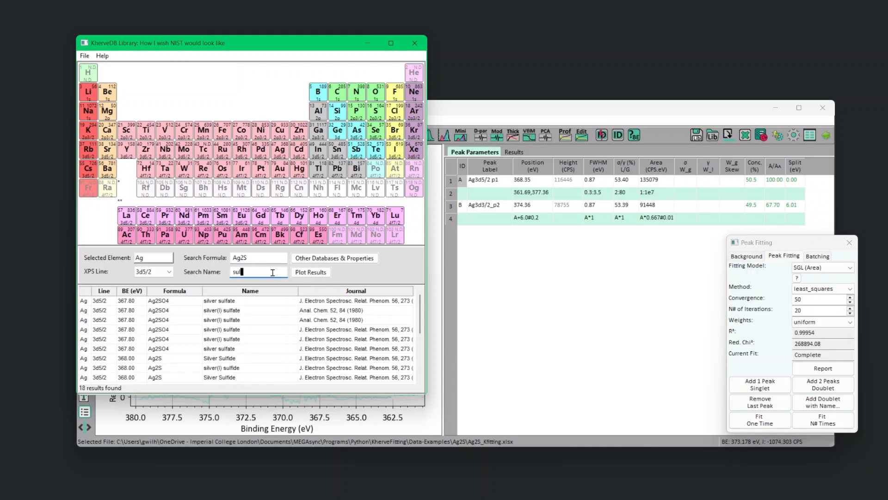
{"action": "type", "text": "fid"}
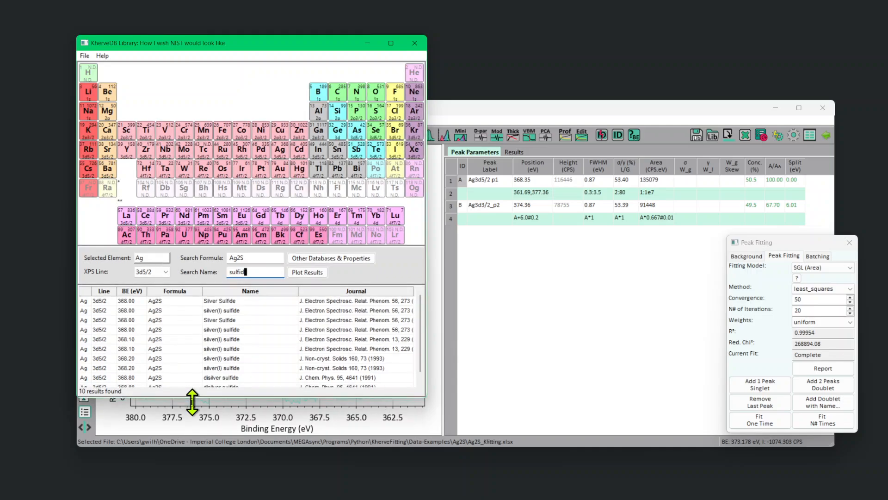
{"action": "left_click_drag", "start_coordinate": [193, 393], "coordinate": [192, 478]}
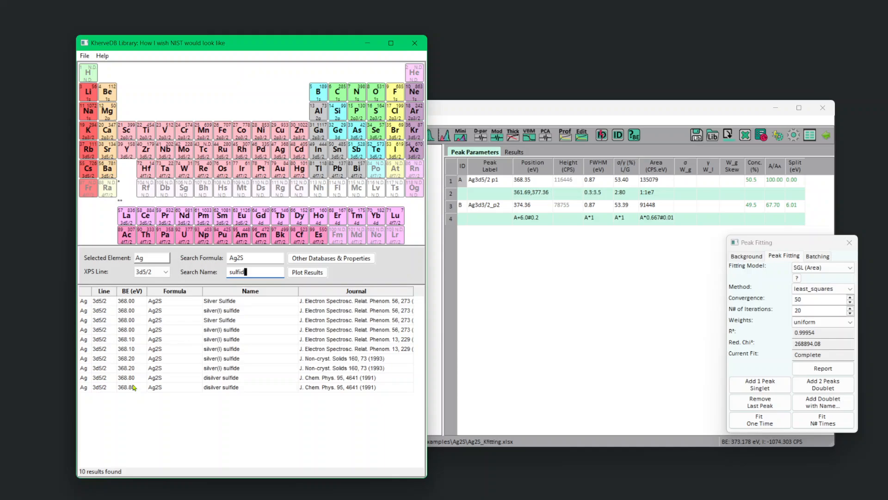
{"action": "left_click", "coordinate": [316, 276]}
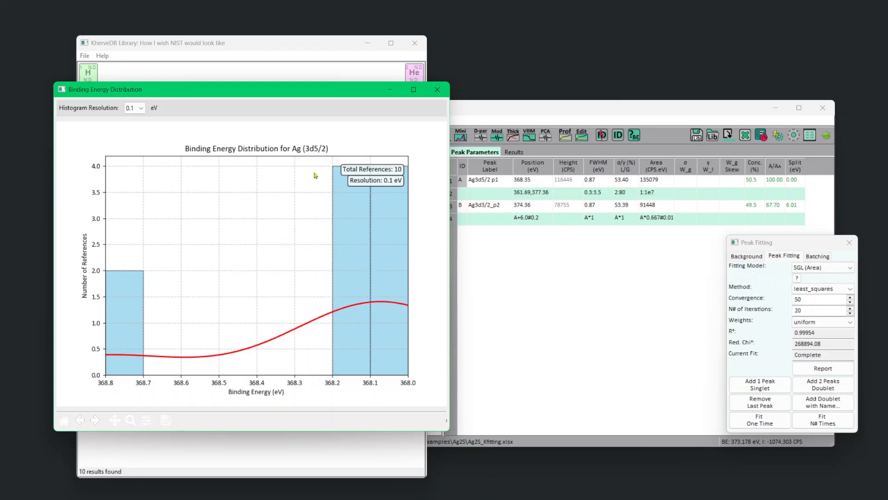
{"action": "left_click", "coordinate": [438, 89]}
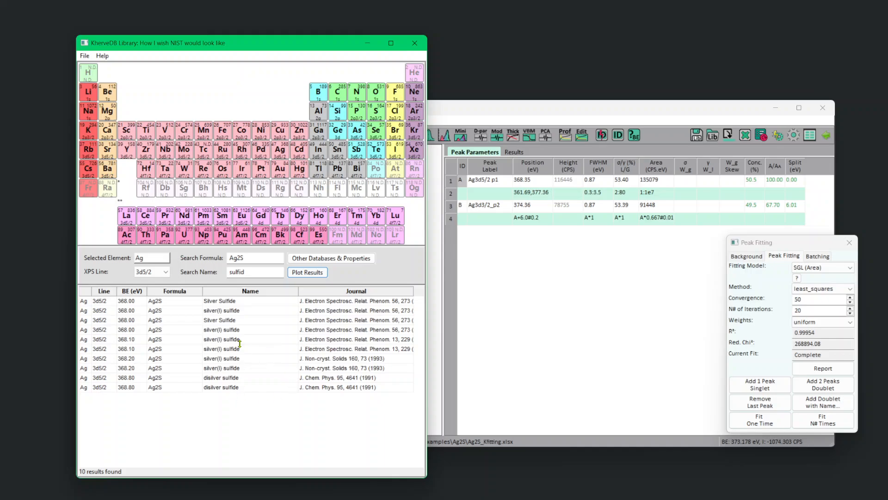
Consult the XPS Fitting database page for silver to check the reference Ag2S 3d5/2 binding energy, closing the library when done.
{"action": "left_click", "coordinate": [357, 259]}
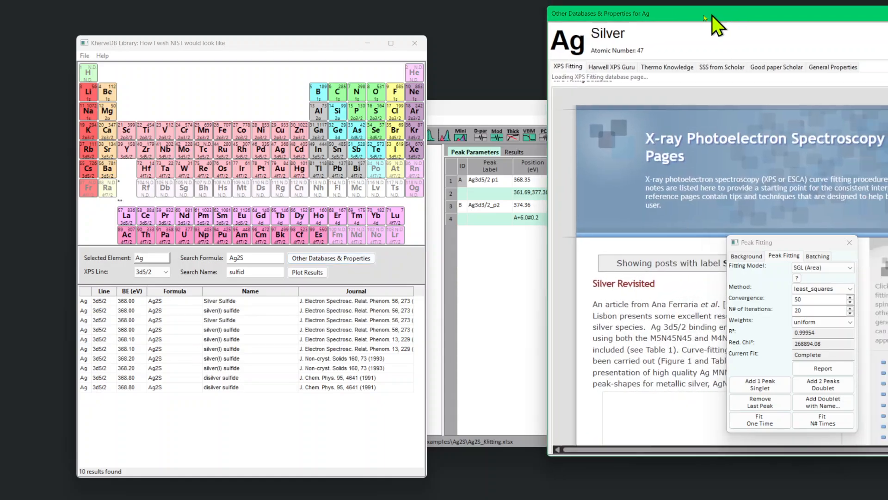
{"action": "left_click_drag", "start_coordinate": [749, 11], "coordinate": [329, 37]}
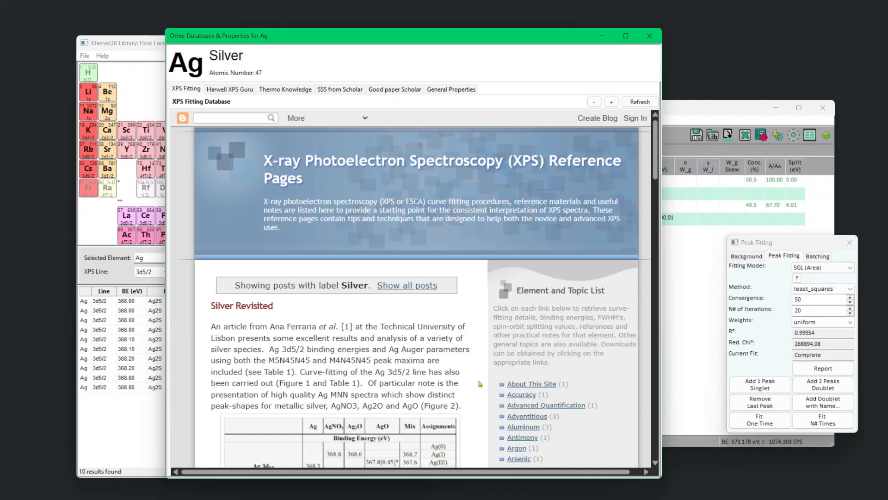
{"action": "scroll", "coordinate": [480, 384], "scroll_direction": "down", "scroll_amount": 3}
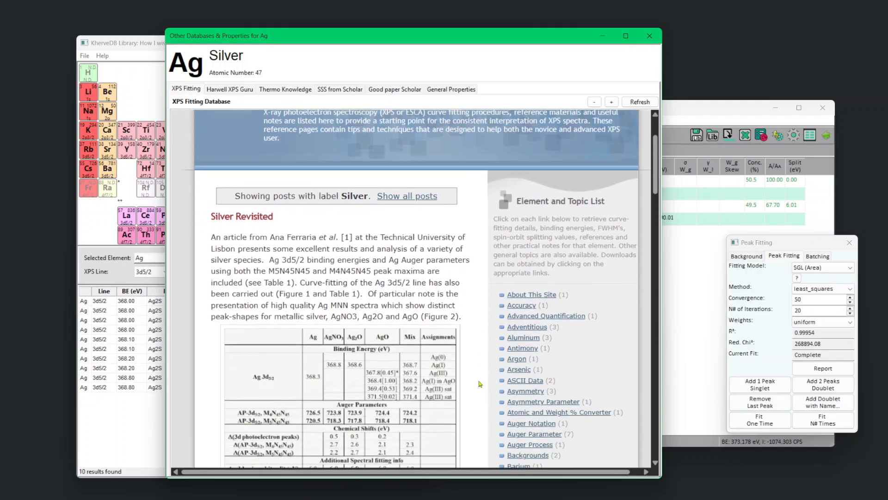
{"action": "scroll", "coordinate": [319, 334], "scroll_direction": "down", "scroll_amount": 6}
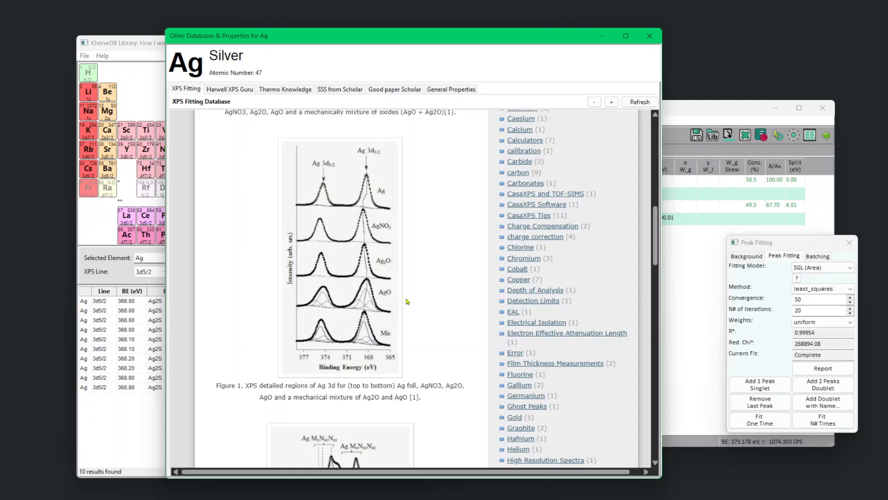
{"action": "scroll", "coordinate": [407, 302], "scroll_direction": "down", "scroll_amount": 8}
{"action": "scroll", "coordinate": [364, 254], "scroll_direction": "up", "scroll_amount": 4}
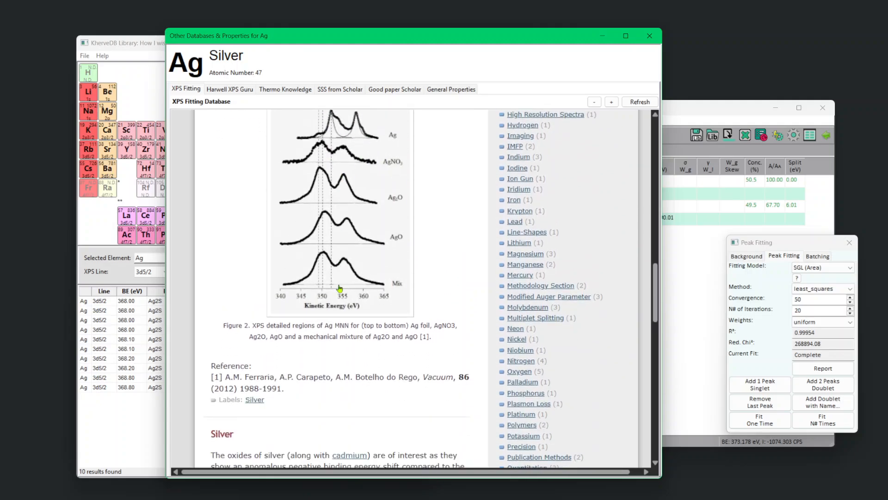
{"action": "scroll", "coordinate": [340, 287], "scroll_direction": "down", "scroll_amount": 10}
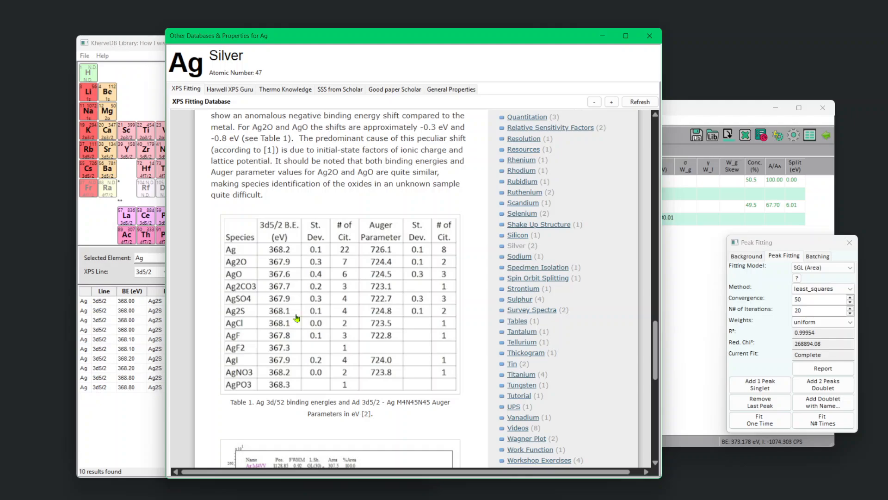
{"action": "left_click", "coordinate": [650, 36]}
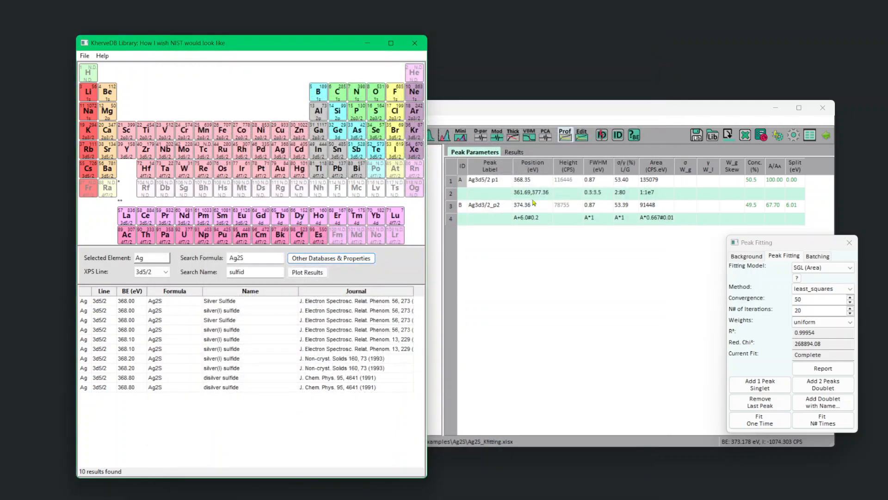
{"action": "left_click", "coordinate": [415, 42]}
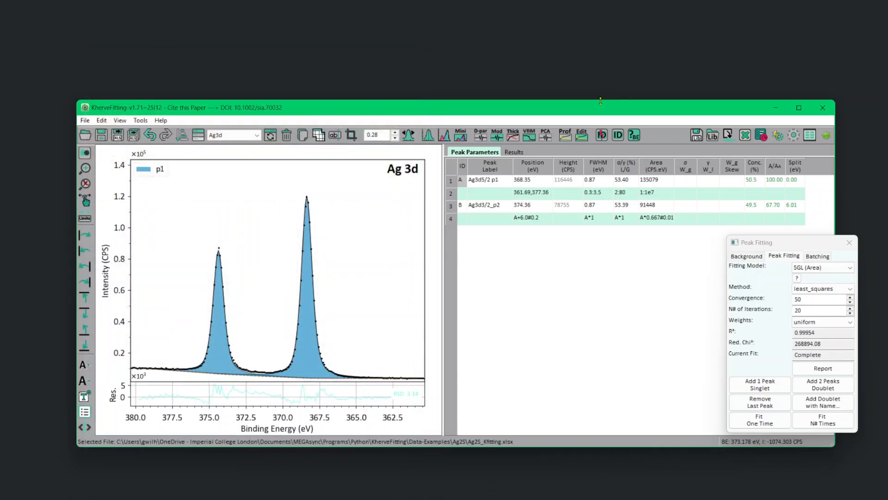
Switch to the S2p spectrum and open the Tougaard model fit for its background.
{"action": "left_click", "coordinate": [234, 135]}
{"action": "left_click", "coordinate": [222, 166]}
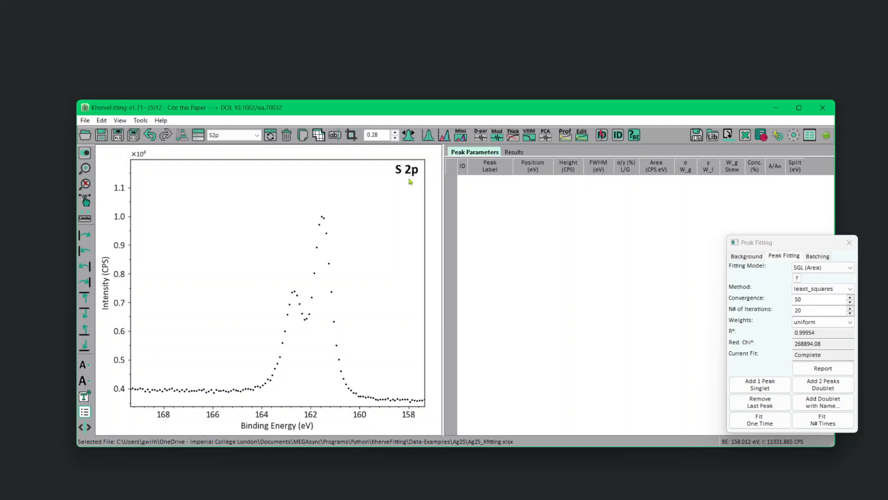
{"action": "left_click", "coordinate": [747, 256]}
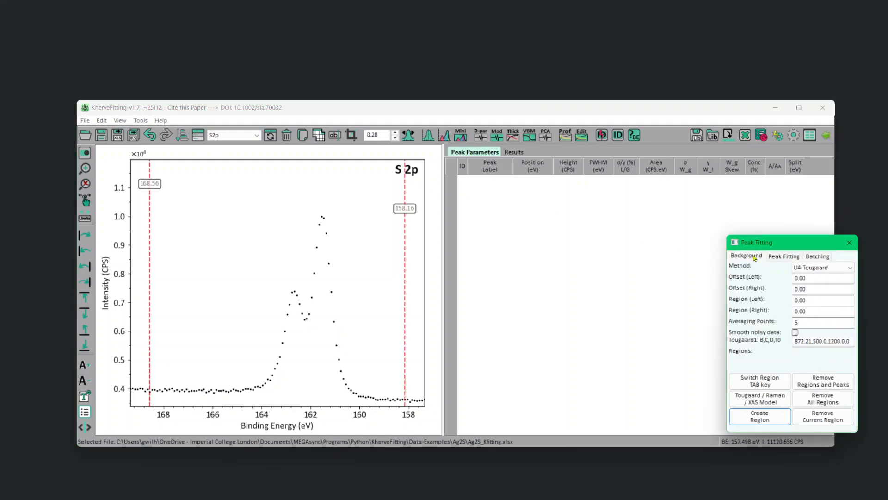
{"action": "left_click", "coordinate": [766, 402]}
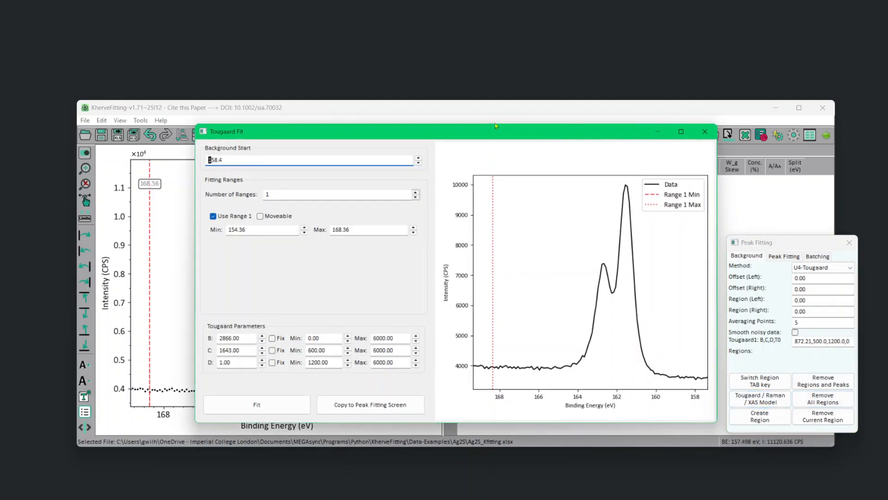
{"action": "left_click_drag", "start_coordinate": [489, 131], "coordinate": [392, 126]}
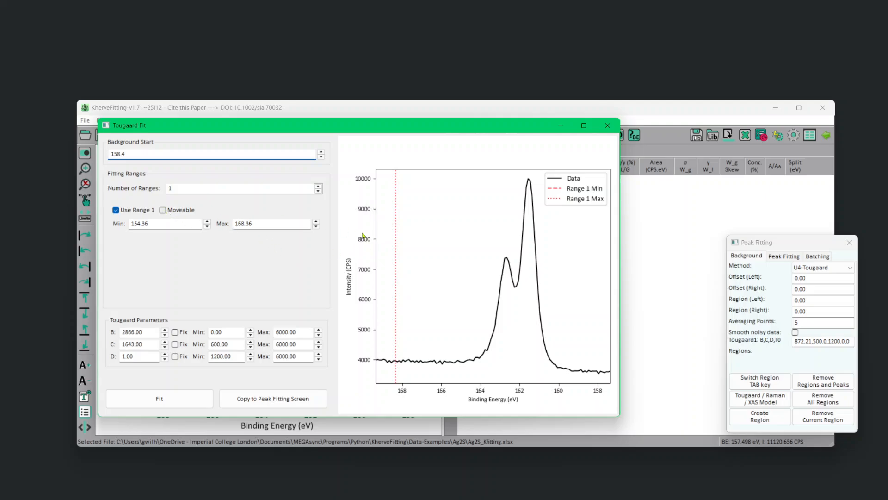
{"action": "left_click", "coordinate": [406, 247]}
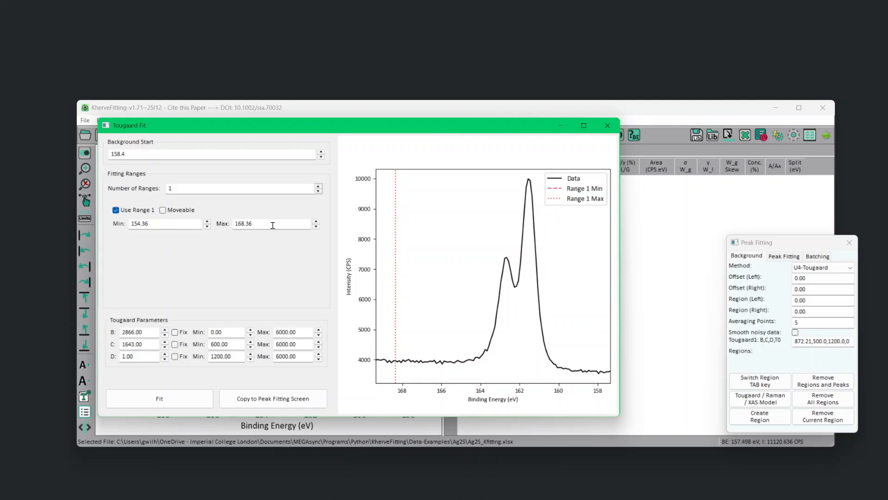
Make Tougaard fitting range 1 moveable and set its limits to about 168.56 and 169.18 eV.
{"action": "left_click", "coordinate": [164, 211]}
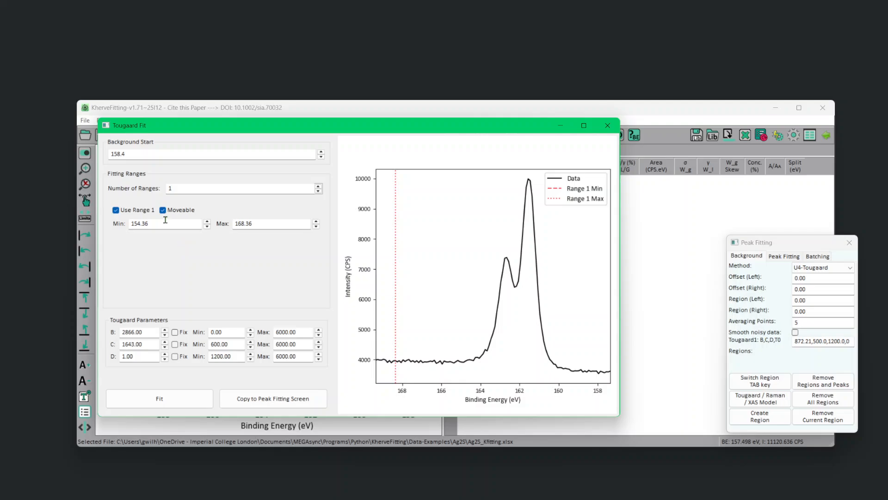
{"action": "left_click_drag", "start_coordinate": [163, 223], "coordinate": [97, 225]}
{"action": "type", "text": "160"}
{"action": "key", "text": "Return"}
{"action": "left_click", "coordinate": [278, 223]}
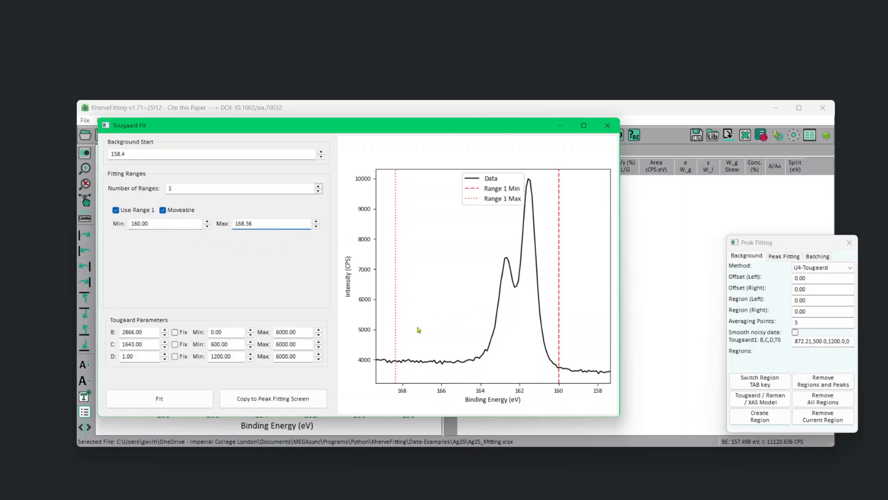
{"action": "left_click_drag", "start_coordinate": [396, 325], "coordinate": [379, 326]}
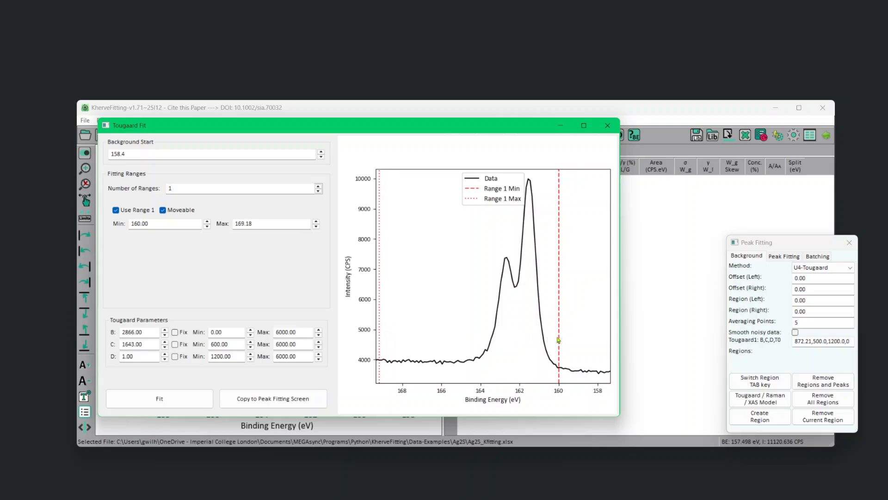
{"action": "left_click_drag", "start_coordinate": [559, 343], "coordinate": [392, 333]}
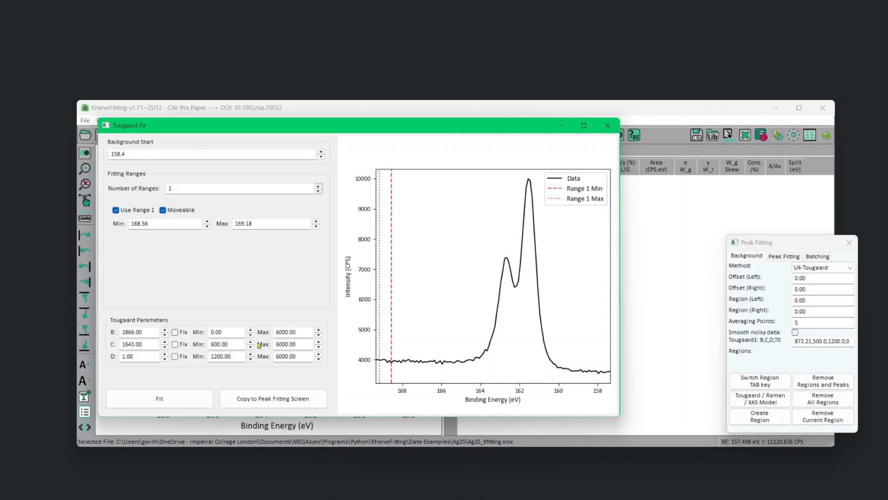
Constrain the Tougaard C parameter between 400 and 500, fit the background and inspect it near the baseline.
{"action": "left_click_drag", "start_coordinate": [236, 344], "coordinate": [196, 342]}
{"action": "type", "text": "40"}
{"action": "double_click", "coordinate": [296, 344]}
{"action": "type", "text": "500"}
{"action": "left_click", "coordinate": [178, 403]}
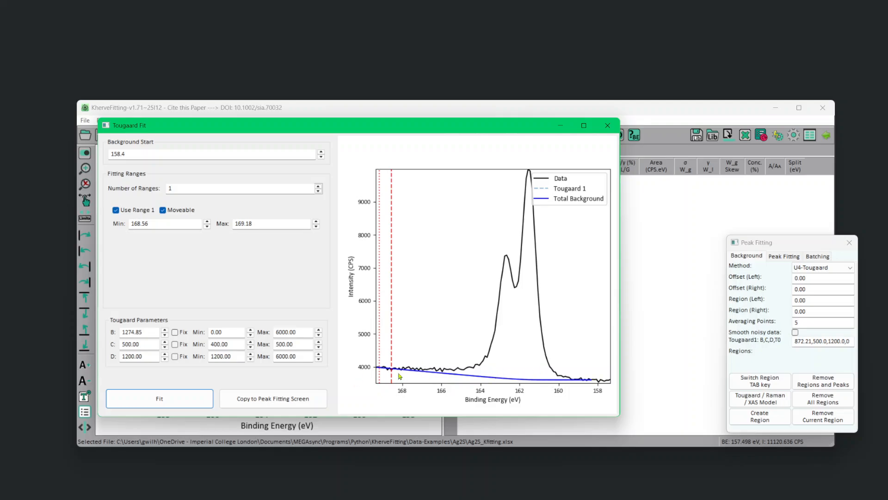
{"action": "scroll", "coordinate": [397, 370], "scroll_direction": "up", "scroll_amount": 5}
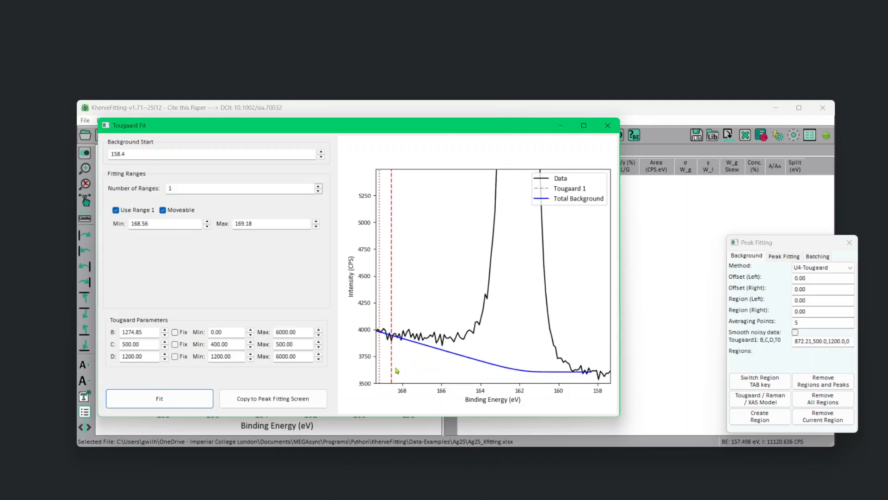
{"action": "scroll", "coordinate": [397, 370], "scroll_direction": "up", "scroll_amount": 1}
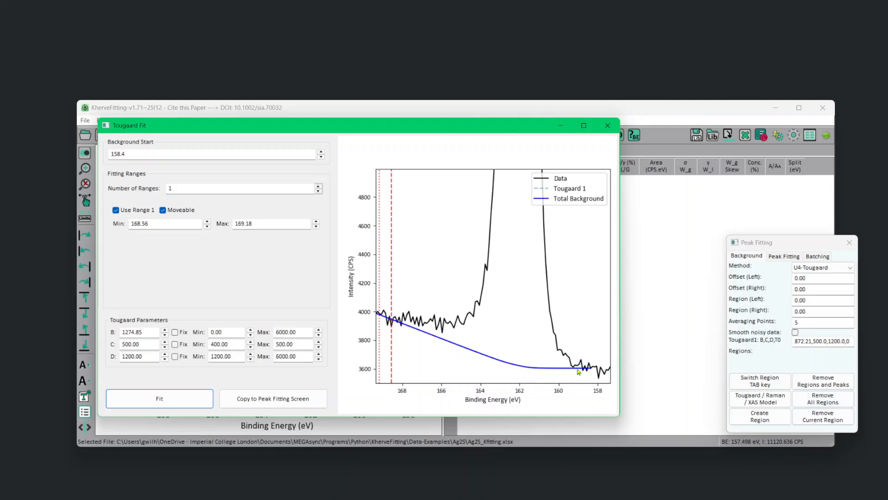
Lower the background start through 157.8 and 157.6 to 157.5 eV, refitting the Tougaard background at each value.
{"action": "left_click", "coordinate": [321, 157]}
{"action": "left_click", "coordinate": [321, 157]}
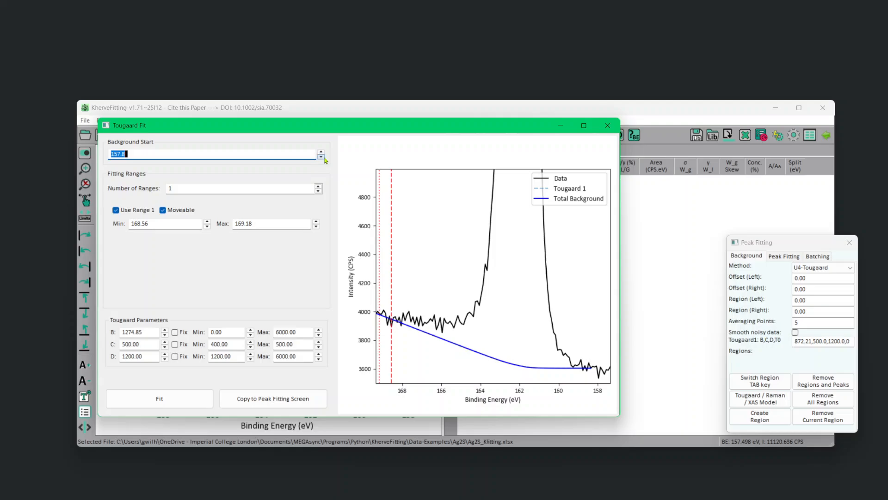
{"action": "left_click", "coordinate": [182, 401]}
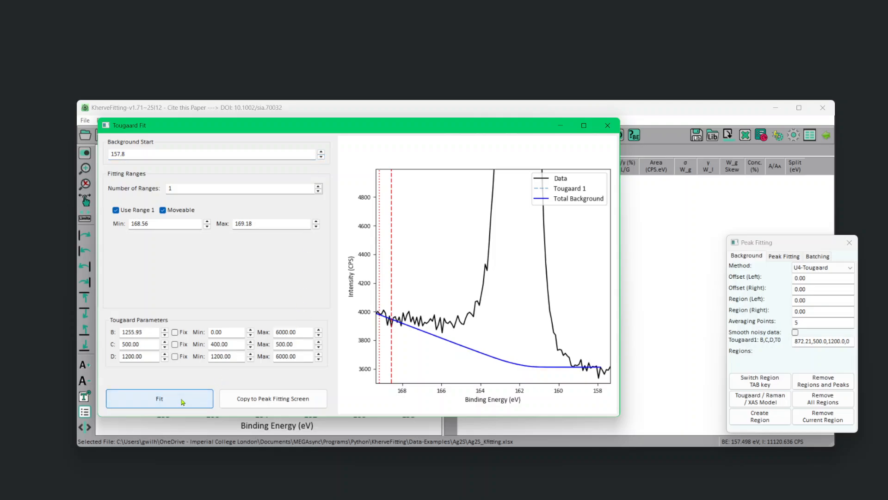
{"action": "left_click", "coordinate": [321, 157]}
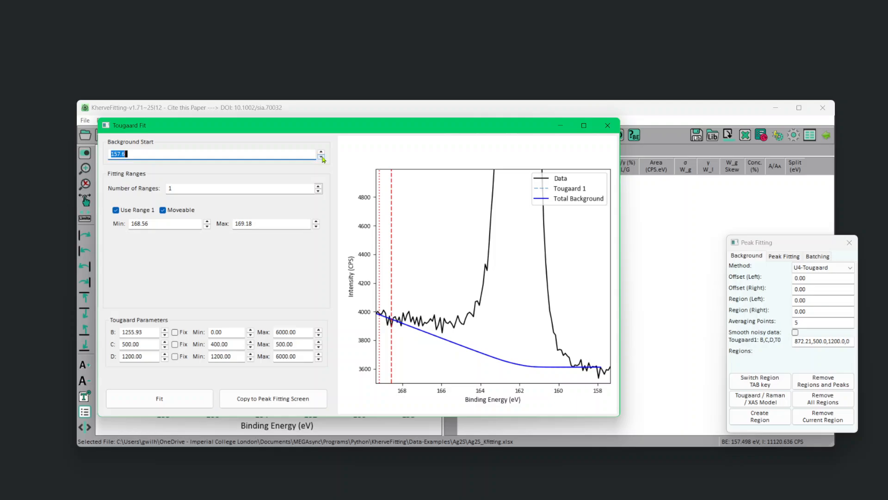
{"action": "left_click", "coordinate": [321, 157]}
{"action": "left_click", "coordinate": [201, 405]}
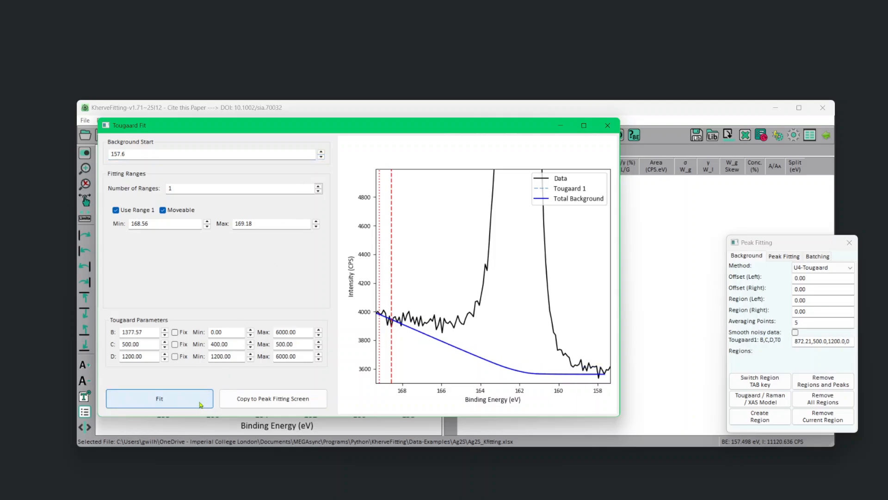
{"action": "left_click", "coordinate": [321, 157]}
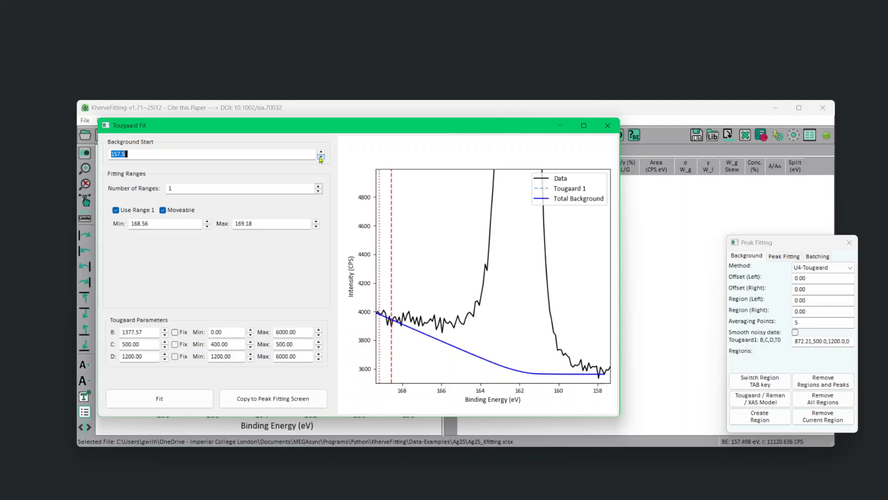
{"action": "left_click", "coordinate": [173, 406]}
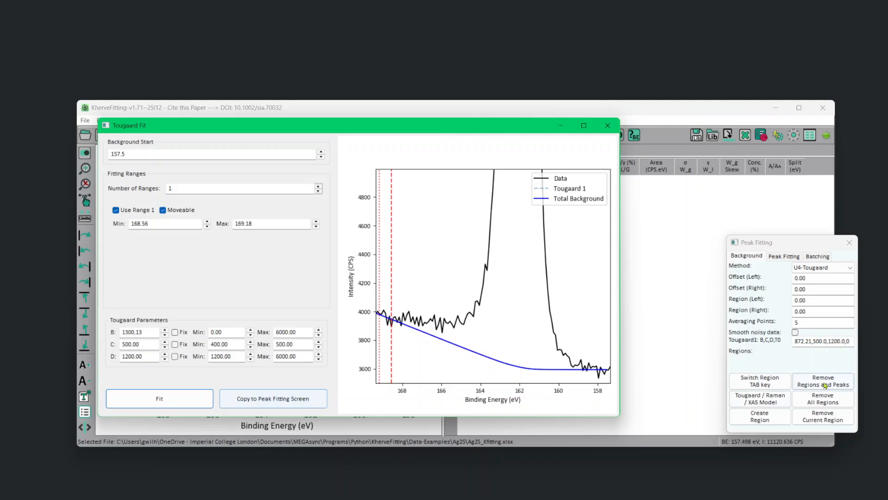
Copy the fitted Tougaard parameters to the peak fitting settings and create the S2p background region from 168.56 to 158.16 eV.
{"action": "left_click", "coordinate": [279, 404]}
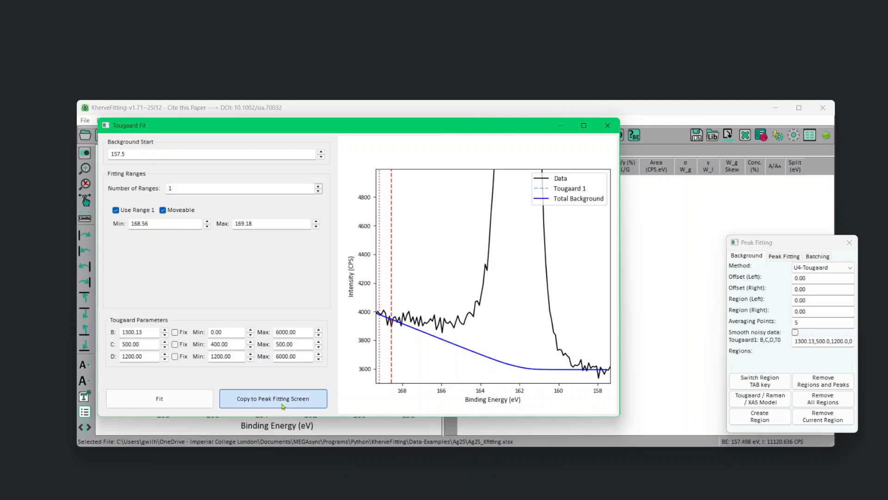
{"action": "left_click", "coordinate": [608, 126]}
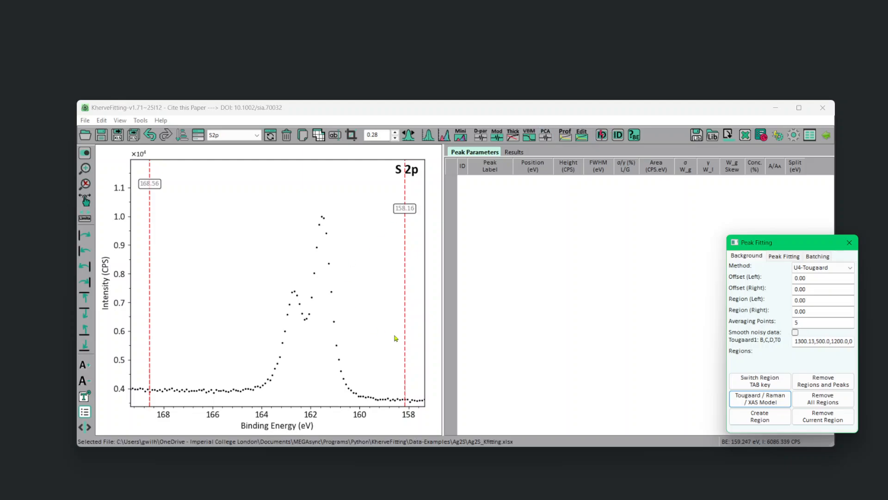
{"action": "left_click", "coordinate": [758, 418]}
{"action": "left_click", "coordinate": [757, 419]}
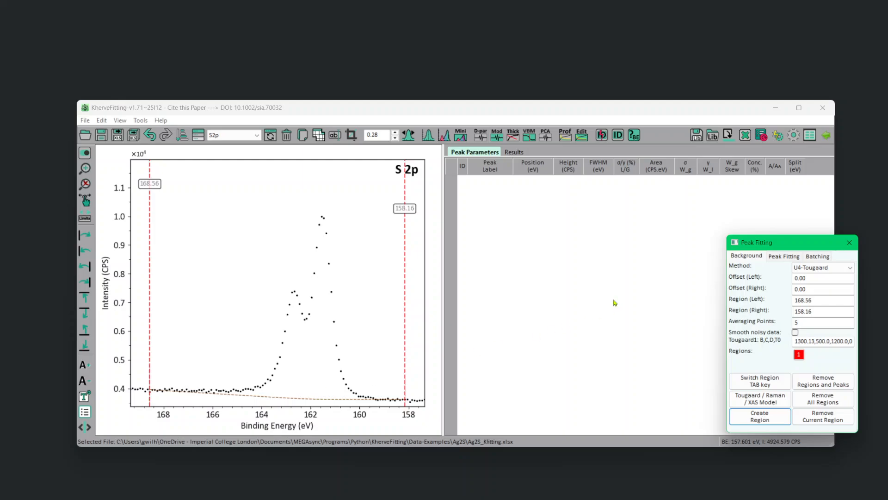
{"action": "left_click", "coordinate": [785, 255]}
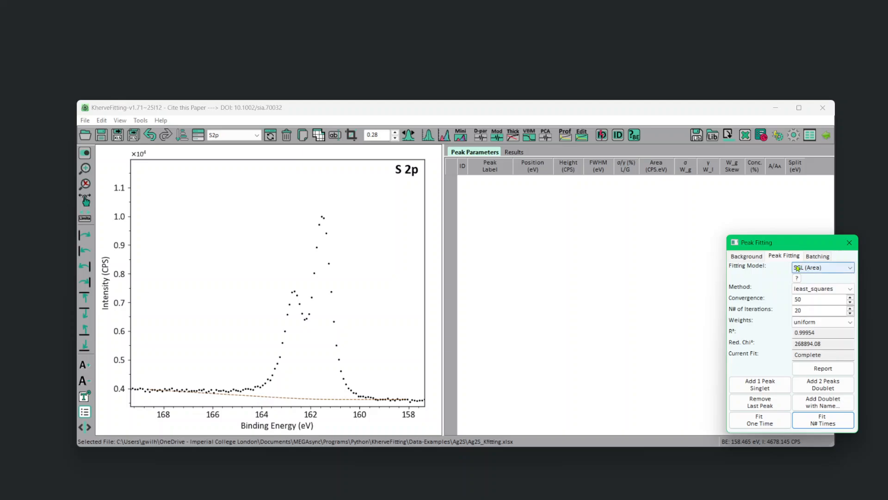
Add an S2p doublet with the SGL (Area) model, fit it over 20 iterations and inspect the fit near the baseline.
{"action": "left_click", "coordinate": [833, 385]}
{"action": "left_click", "coordinate": [835, 419]}
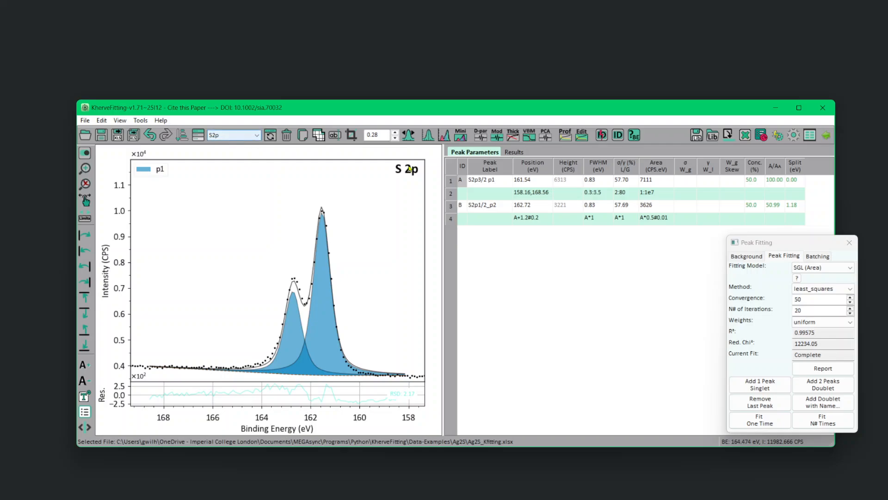
{"action": "left_click", "coordinate": [743, 257]}
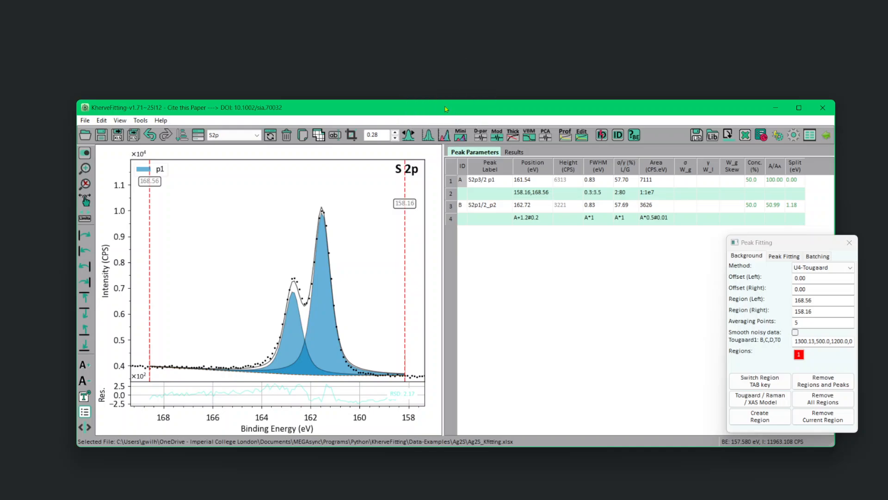
{"action": "left_click", "coordinate": [87, 314]}
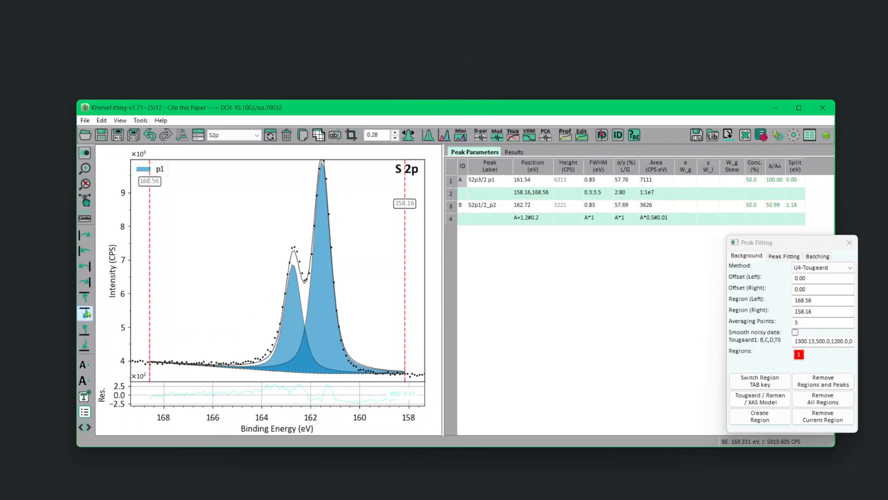
{"action": "left_click", "coordinate": [86, 313]}
{"action": "left_click", "coordinate": [86, 314]}
{"action": "left_click", "coordinate": [87, 314]}
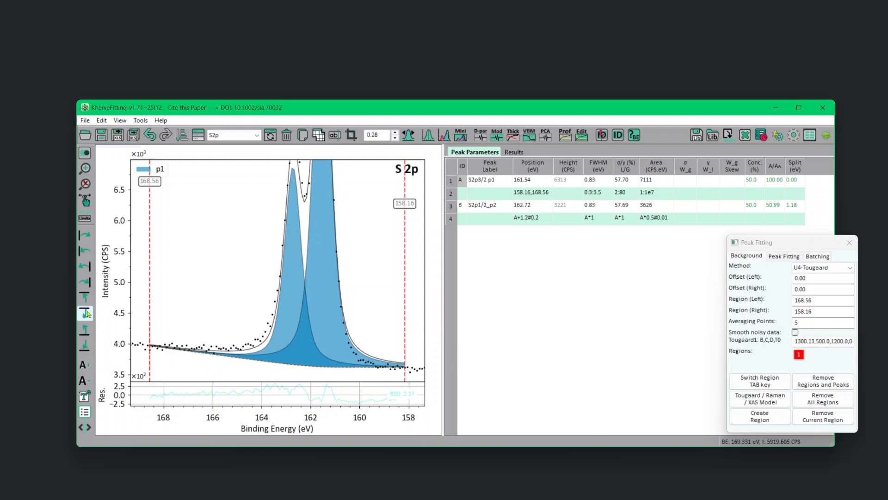
{"action": "left_click", "coordinate": [87, 313]}
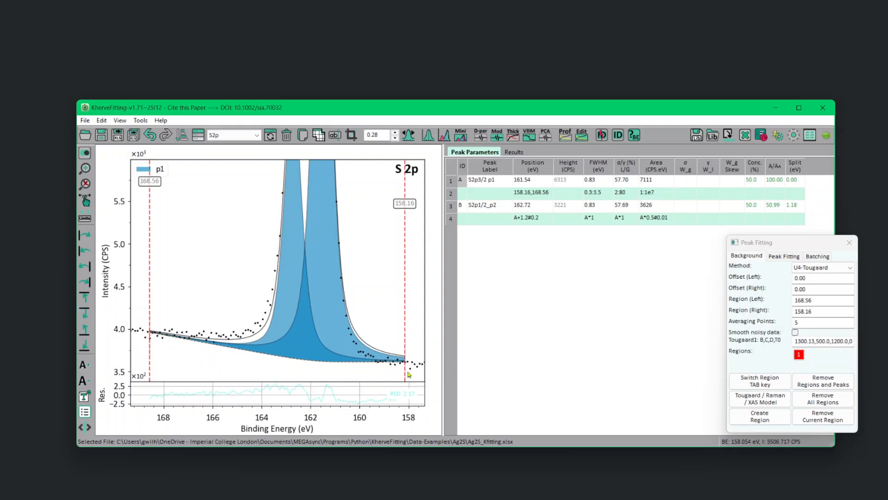
Extend the S2p background region's low-energy limit to 157.44 eV and set the averaging points to 1.
{"action": "left_click_drag", "start_coordinate": [406, 372], "coordinate": [423, 376]}
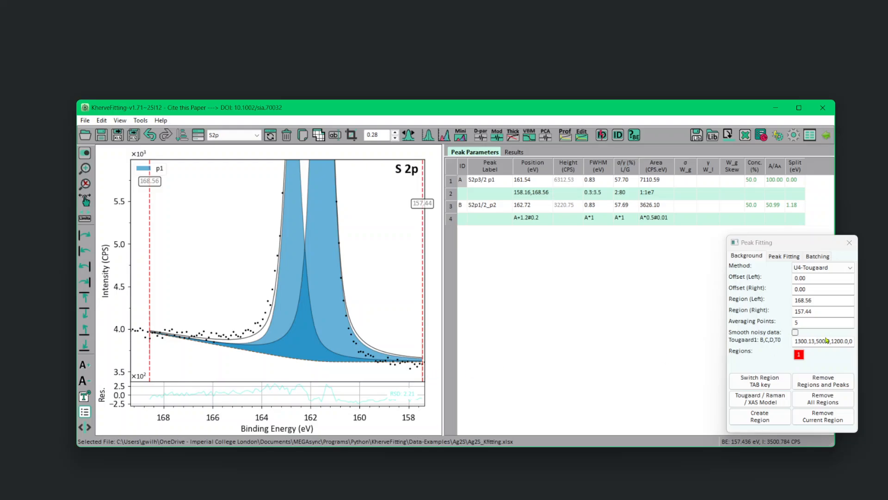
{"action": "left_click", "coordinate": [817, 324]}
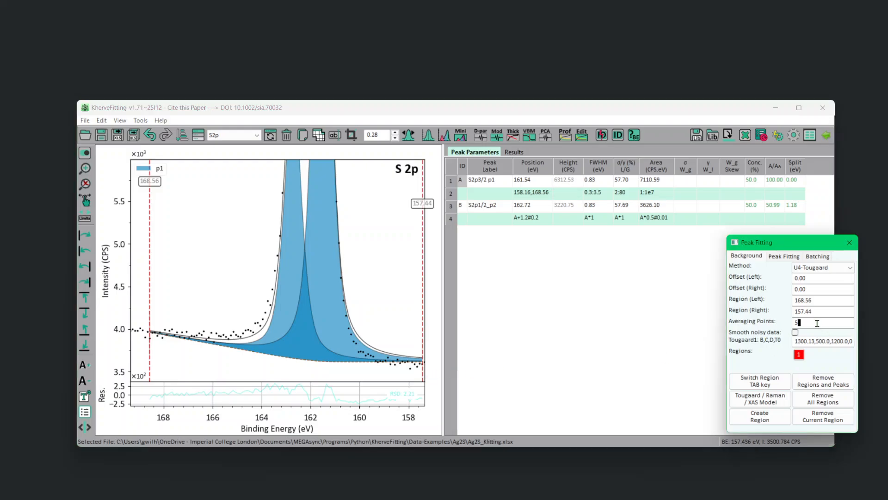
{"action": "left_click_drag", "start_coordinate": [818, 324], "coordinate": [777, 323]}
{"action": "type", "text": "1"}
Try low-energy background limits between 157.34 and 158.44 eV in 0.1 eV increments, comparing the background with the data.
{"action": "left_click", "coordinate": [828, 310]}
{"action": "key", "text": "Left"}
{"action": "key", "text": "Left"}
{"action": "key", "text": "Down"}
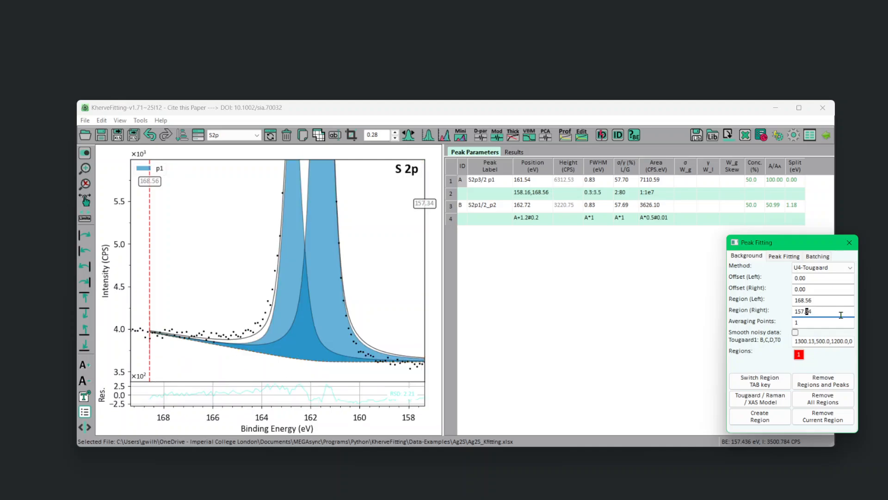
{"action": "key", "text": "Up"}
{"action": "key", "text": "Up"}
{"action": "key", "text": "Up"}
{"action": "key", "text": "Up"}
{"action": "key", "text": "Up"}
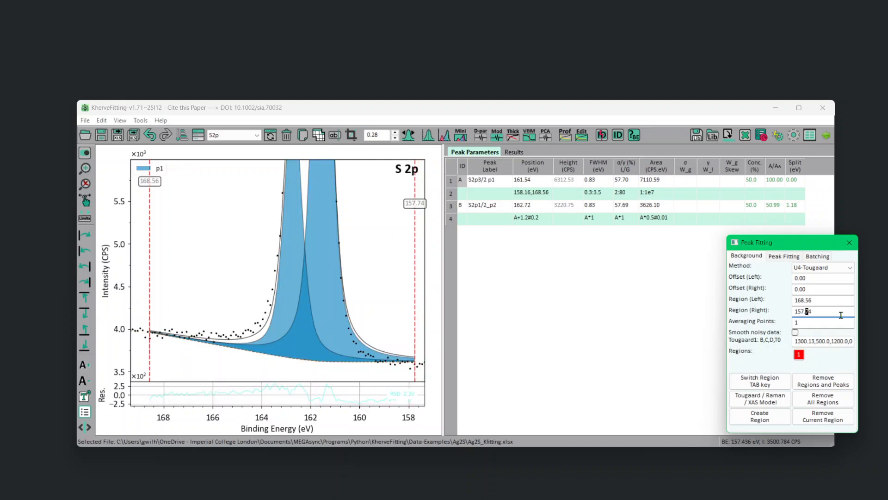
{"action": "key", "text": "Up"}
{"action": "key", "text": "Up"}
{"action": "key", "text": "Up"}
{"action": "key", "text": "Up"}
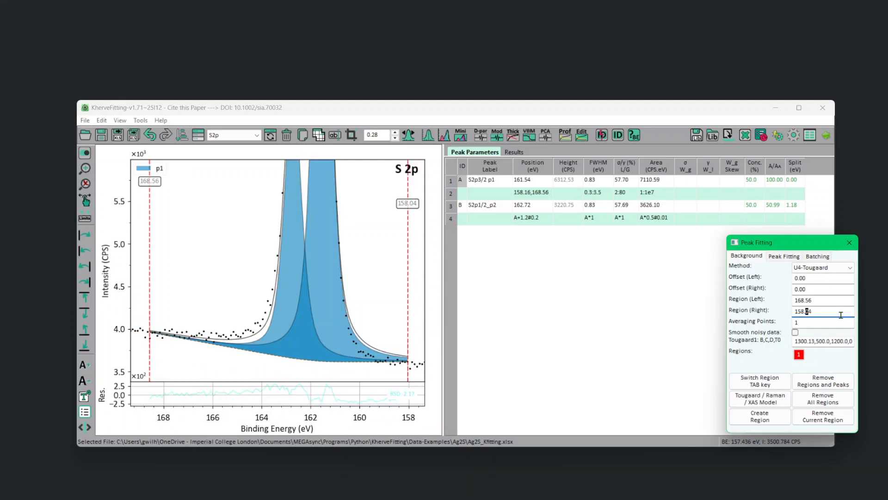
{"action": "key", "text": "Up"}
{"action": "key", "text": "Up"}
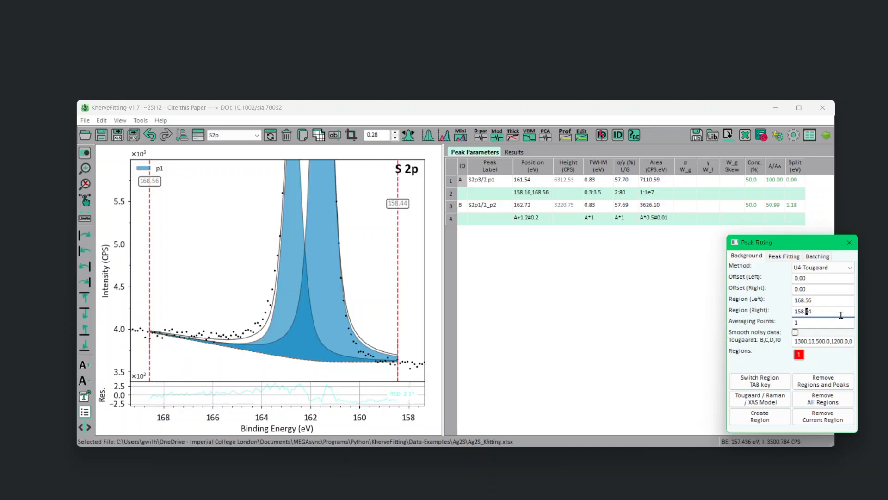
Set the S2p background region's low-energy limit to 157.34 eV and its high-energy limit to 169.08 eV.
{"action": "key", "text": "Down"}
{"action": "key", "text": "Down"}
{"action": "key", "text": "Down"}
{"action": "key", "text": "Down"}
{"action": "key", "text": "Down"}
{"action": "key", "text": "Down"}
{"action": "key", "text": "Down"}
{"action": "key", "text": "Down"}
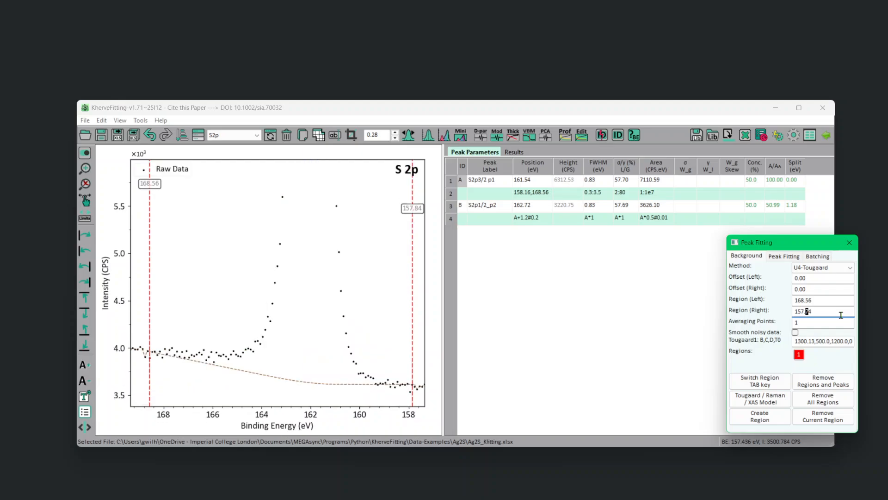
{"action": "key", "text": "Down"}
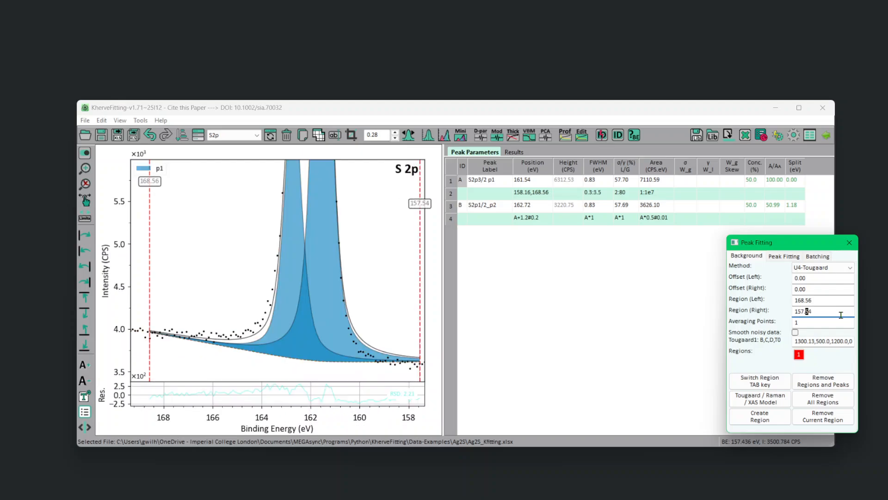
{"action": "key", "text": "Down"}
{"action": "key", "text": "Down"}
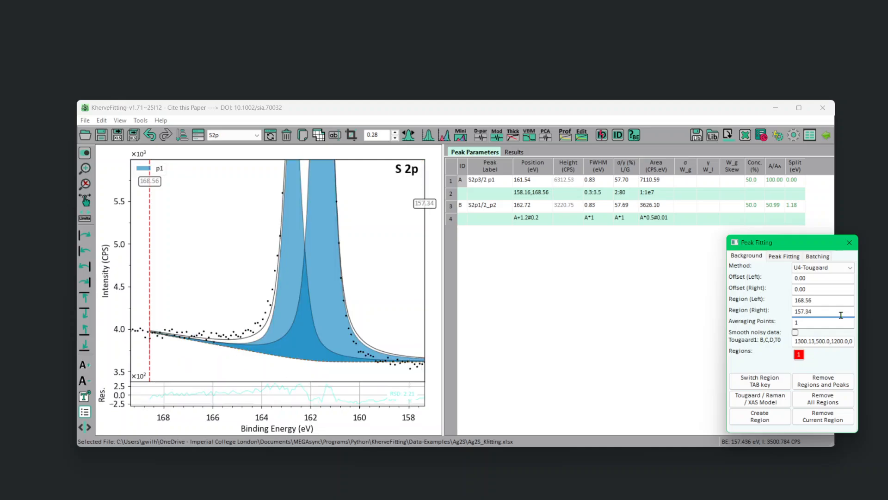
{"action": "left_click", "coordinate": [150, 325]}
{"action": "left_click_drag", "start_coordinate": [150, 325], "coordinate": [138, 326]}
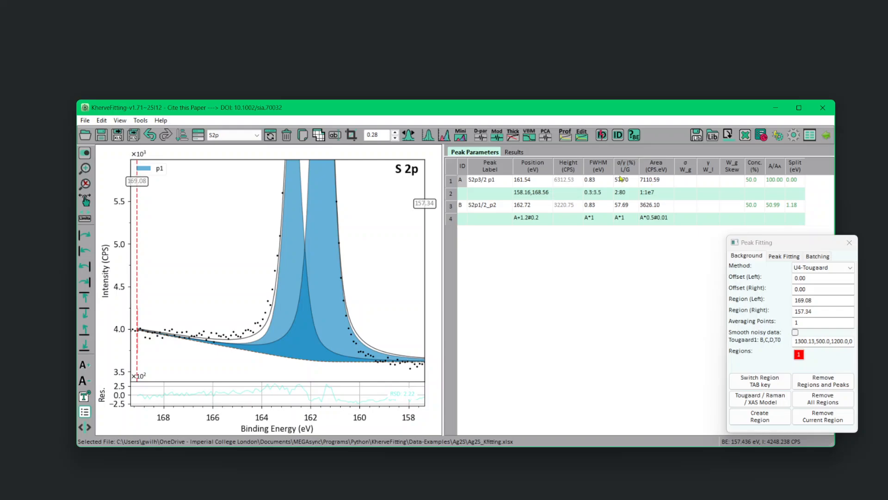
Check the L/G ratio of the Ag3d peaks for comparison and return to the S2p spectrum.
{"action": "left_click", "coordinate": [241, 135]}
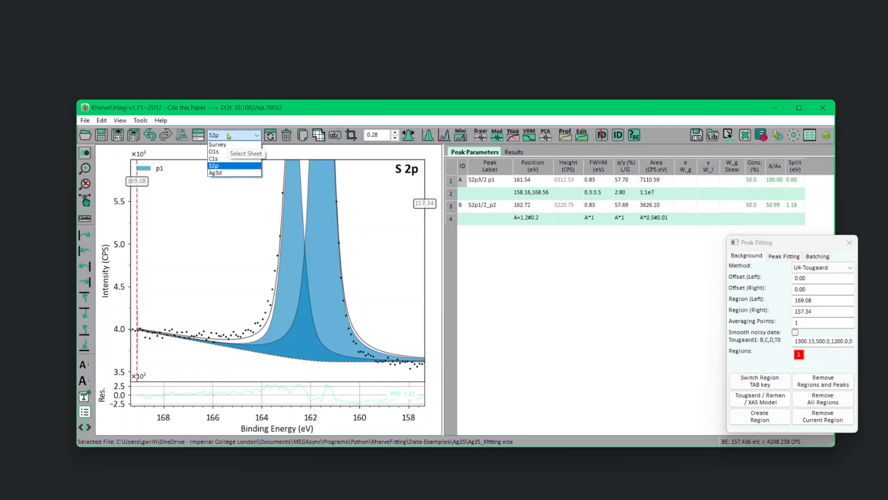
{"action": "left_click", "coordinate": [216, 173]}
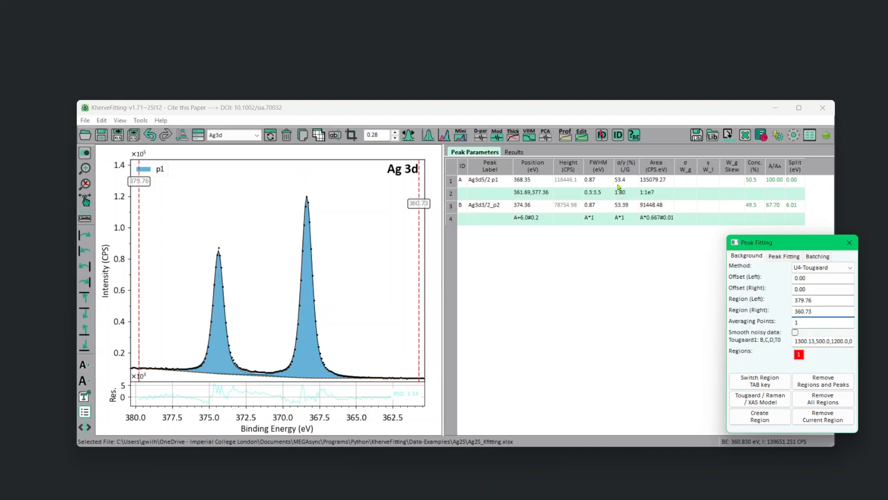
{"action": "left_click", "coordinate": [241, 135]}
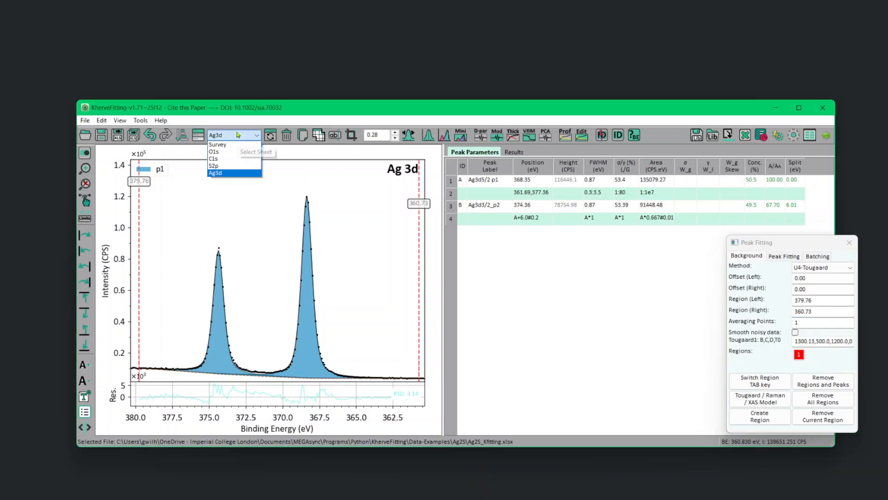
{"action": "left_click", "coordinate": [227, 166]}
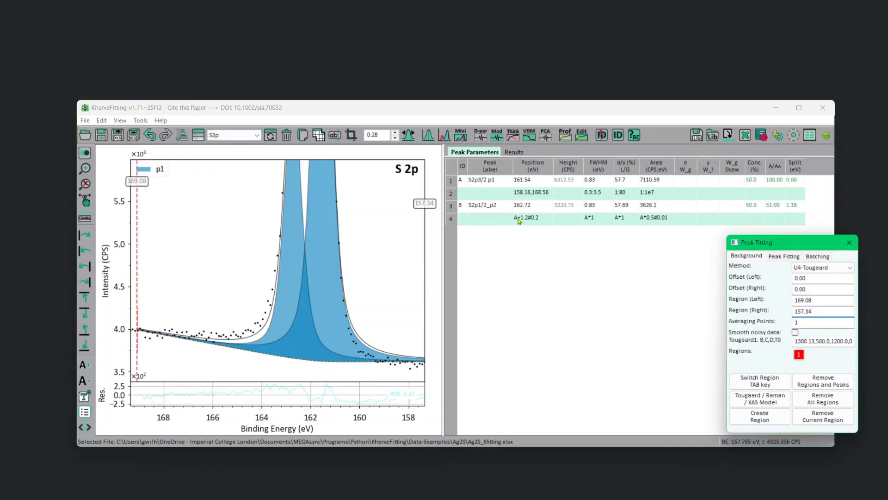
Constrain the S2p3/2 peak's L/G ratio to 1:50 and refit the doublet over 20 iterations.
{"action": "left_click", "coordinate": [628, 183]}
{"action": "left_click", "coordinate": [625, 195]}
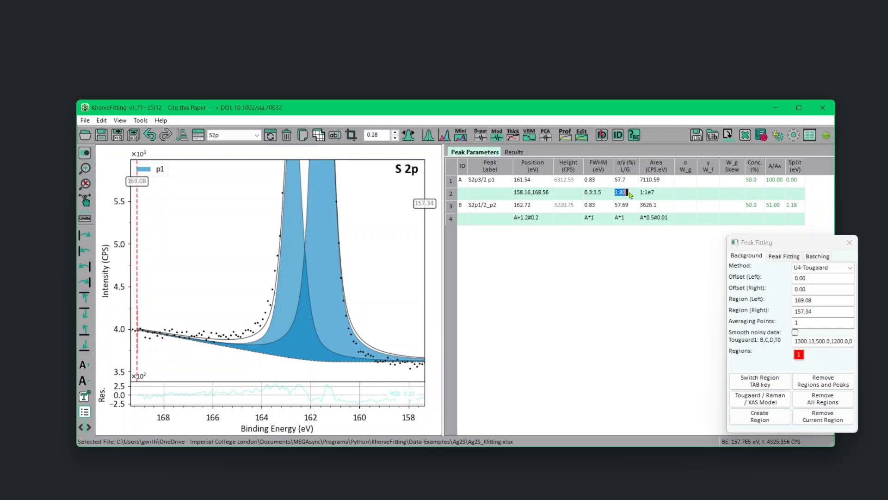
{"action": "type", "text": "50"}
{"action": "left_click", "coordinate": [784, 256]}
{"action": "left_click", "coordinate": [822, 420]}
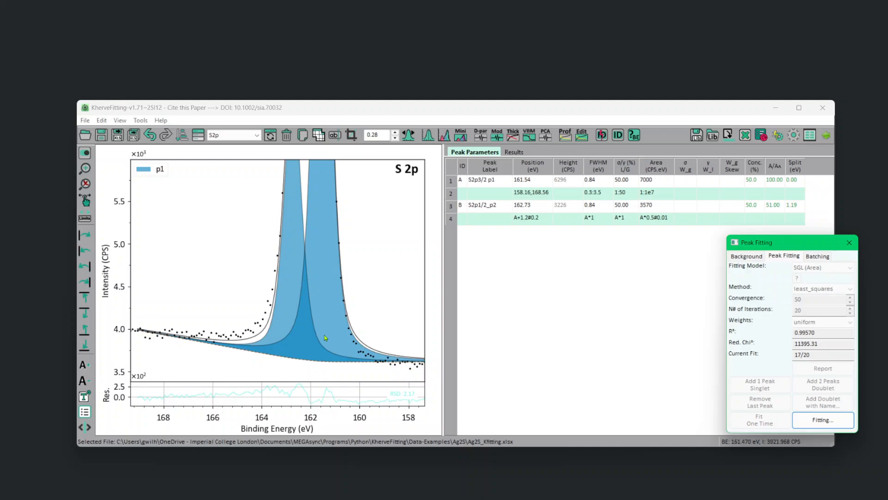
Add a second doublet to the S2p spectrum, keeping its parameter rows clear of the fitting window.
{"action": "right_click", "coordinate": [369, 244]}
{"action": "left_click", "coordinate": [388, 260]}
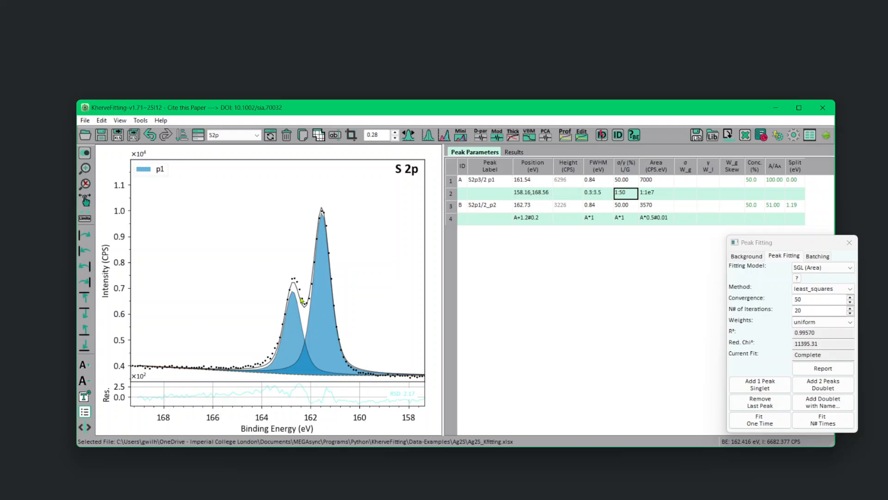
{"action": "left_click", "coordinate": [827, 385]}
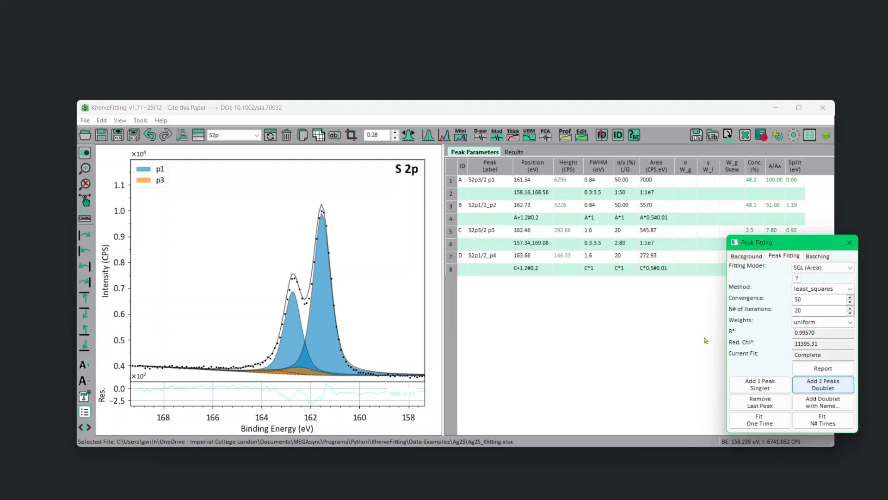
{"action": "left_click_drag", "start_coordinate": [792, 243], "coordinate": [788, 255]}
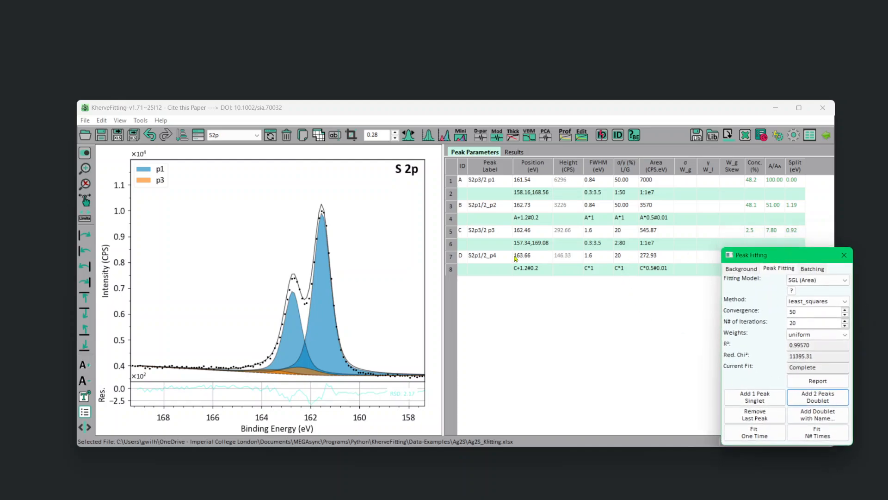
{"action": "left_click", "coordinate": [596, 244]}
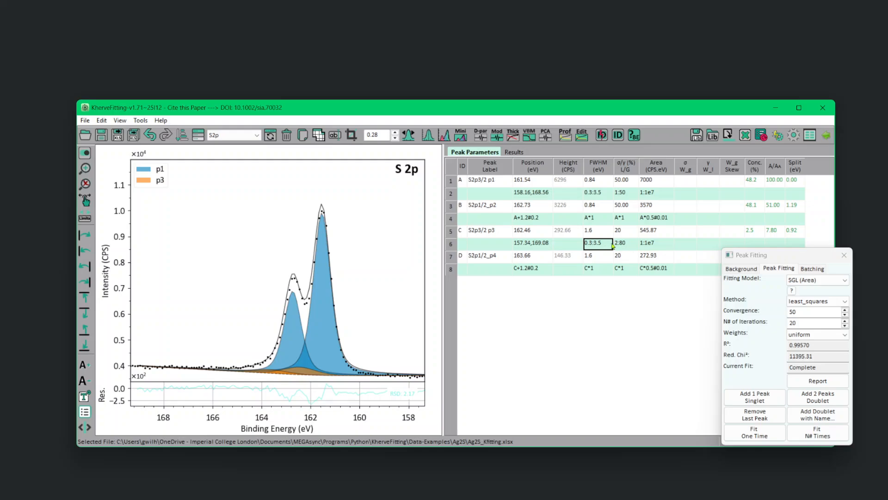
{"action": "type", "text": "c"}
{"action": "key", "text": "Return"}
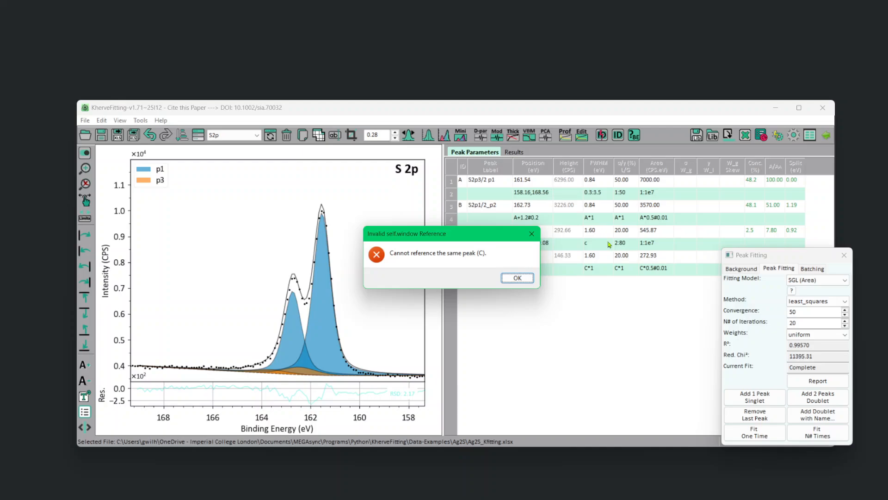
{"action": "key", "text": "Return"}
Link peak C's FWHM and L/G ratio to peak A and refit both S2p doublets over 20 iterations.
{"action": "left_click", "coordinate": [609, 245]}
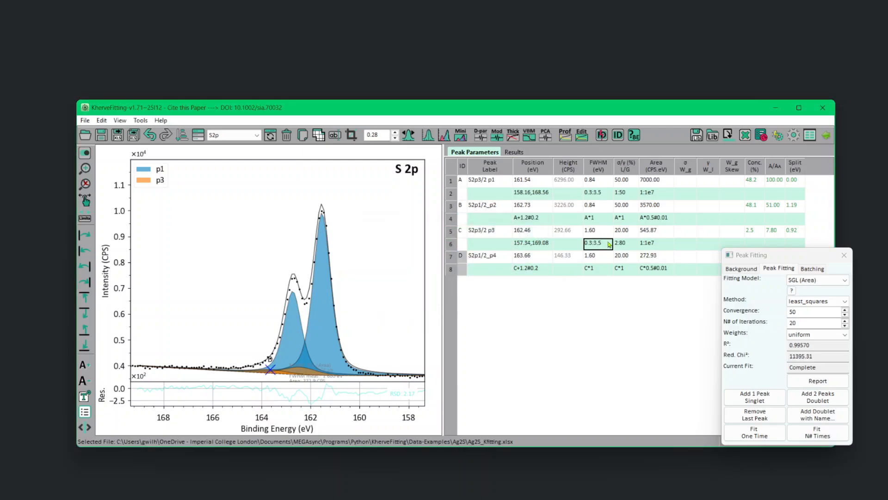
{"action": "type", "text": "a"}
{"action": "key", "text": "Return"}
{"action": "key", "text": "Up"}
{"action": "key", "text": "Right"}
{"action": "type", "text": "a"}
{"action": "key", "text": "Return"}
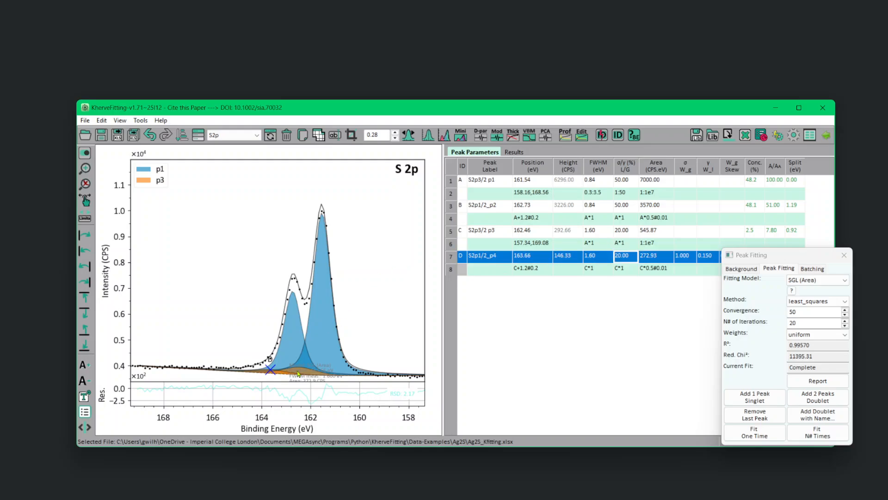
{"action": "left_click", "coordinate": [813, 435]}
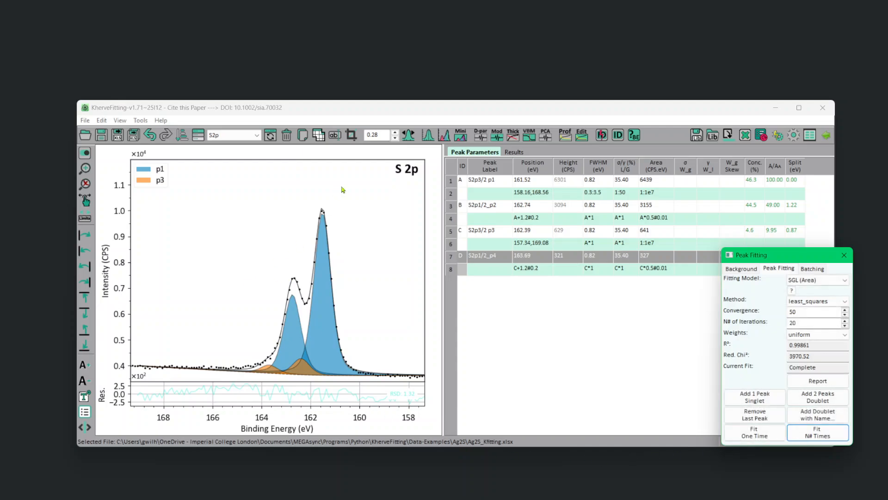
Rename peak A, the main S2p3/2 component, as S2p3/2 S-Ag.
{"action": "double_click", "coordinate": [503, 182]}
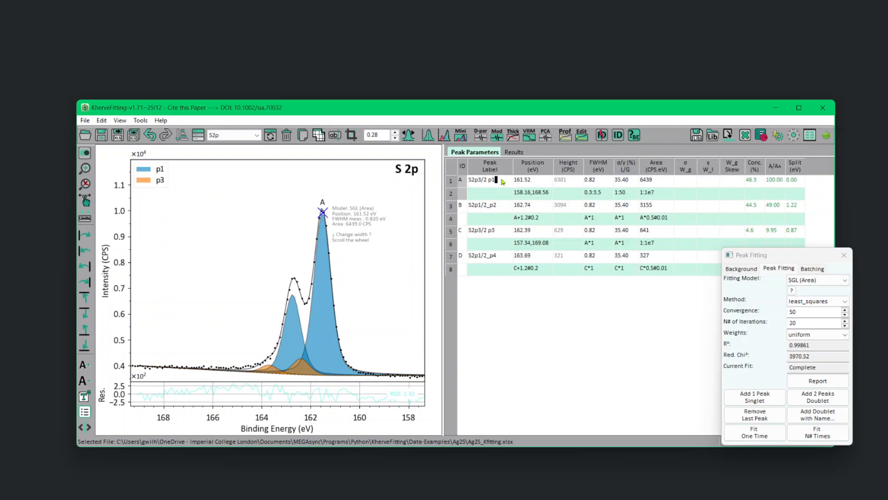
{"action": "key", "text": "BackSpace"}
{"action": "key", "text": "BackSpace"}
{"action": "type", "text": "S-Ag"}
{"action": "key", "text": "Return"}
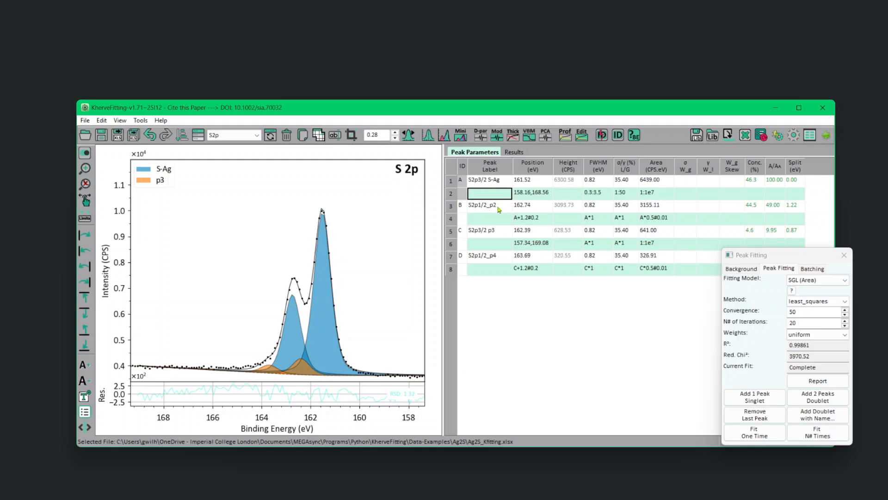
Rename peak C, the second S2p3/2 component, as S2p3/2 S-Ag-2.
{"action": "left_click", "coordinate": [504, 232]}
{"action": "key", "text": "BackSpace"}
{"action": "key", "text": "BackSpace"}
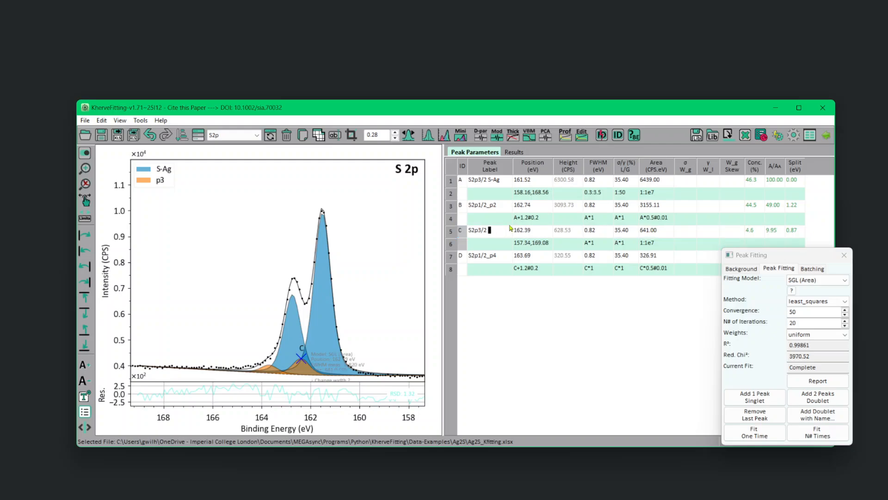
{"action": "type", "text": "S-"}
{"action": "type", "text": "Ag-2"}
{"action": "key", "text": "Return"}
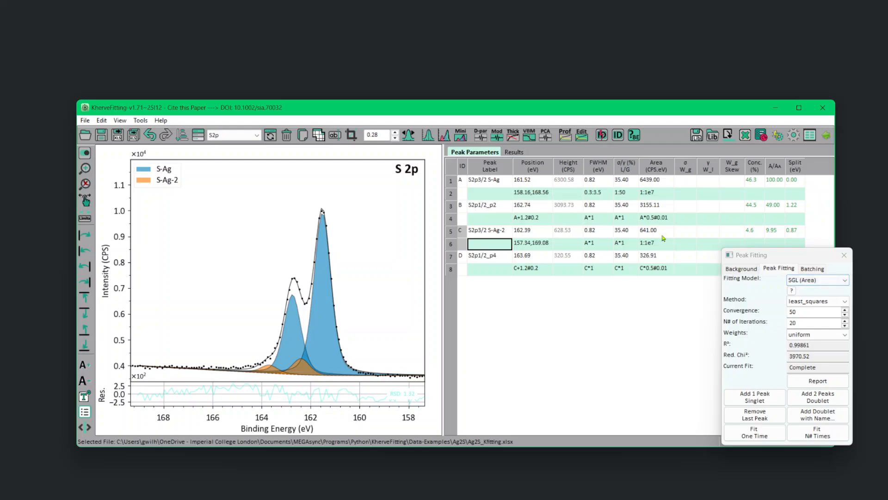
Rename peak A of the Ag3d spectrum, the Ag3d5/2 component, as Ag3d5/2 Ag-S.
{"action": "left_click", "coordinate": [233, 135]}
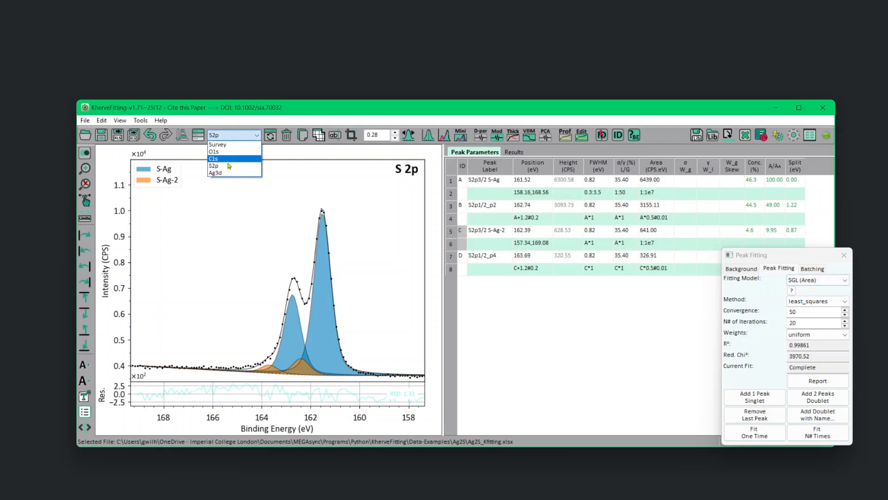
{"action": "left_click", "coordinate": [226, 172]}
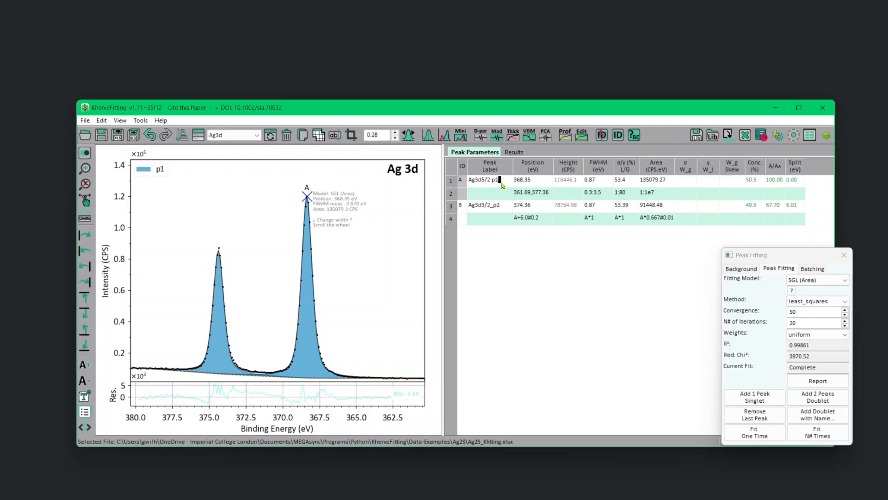
{"action": "key", "text": "BackSpace"}
{"action": "key", "text": "BackSpace"}
{"action": "type", "text": "Ag-S"}
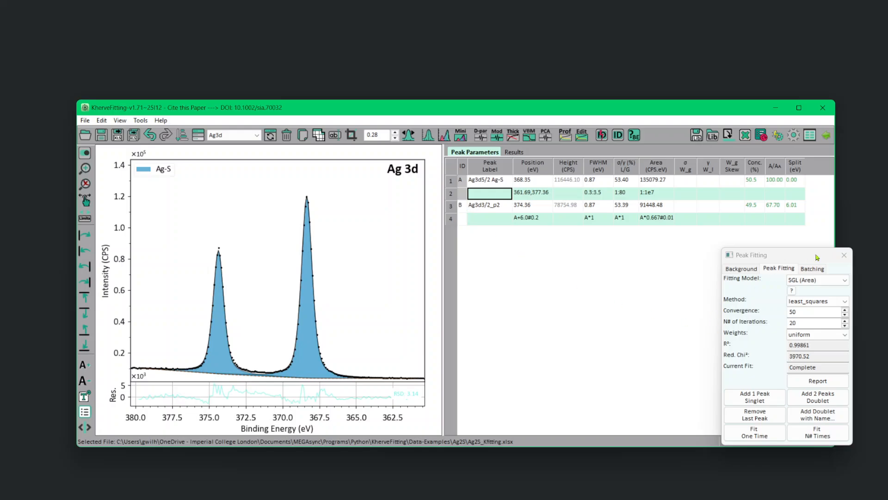
Start an area measurement on the O1s spectrum and set its range from 536.36 to 529.36 eV.
{"action": "left_click", "coordinate": [238, 136]}
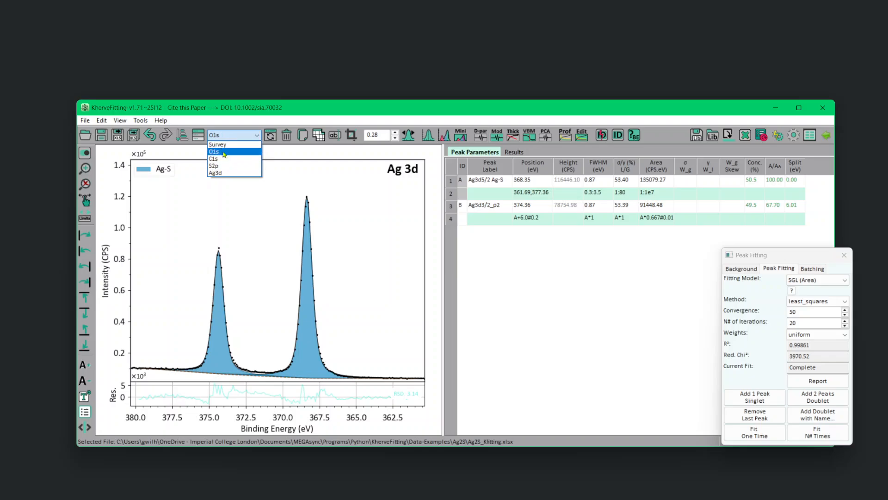
{"action": "left_click", "coordinate": [224, 153]}
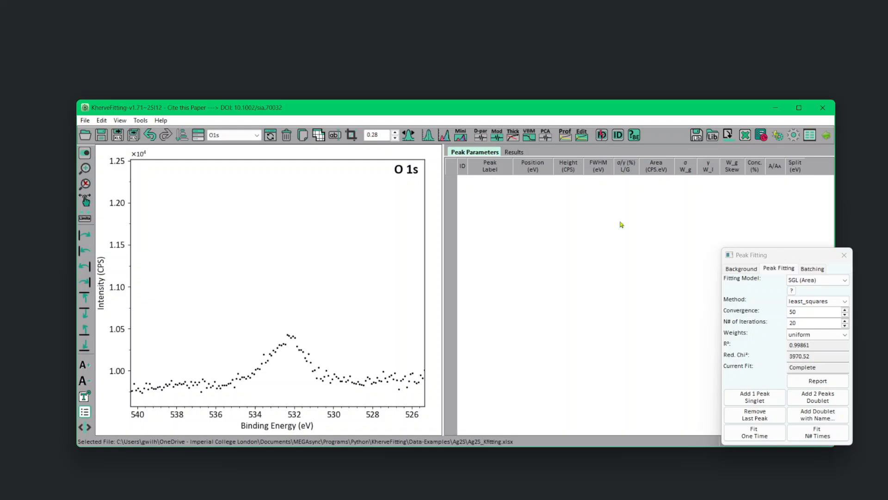
{"action": "left_click", "coordinate": [428, 135]}
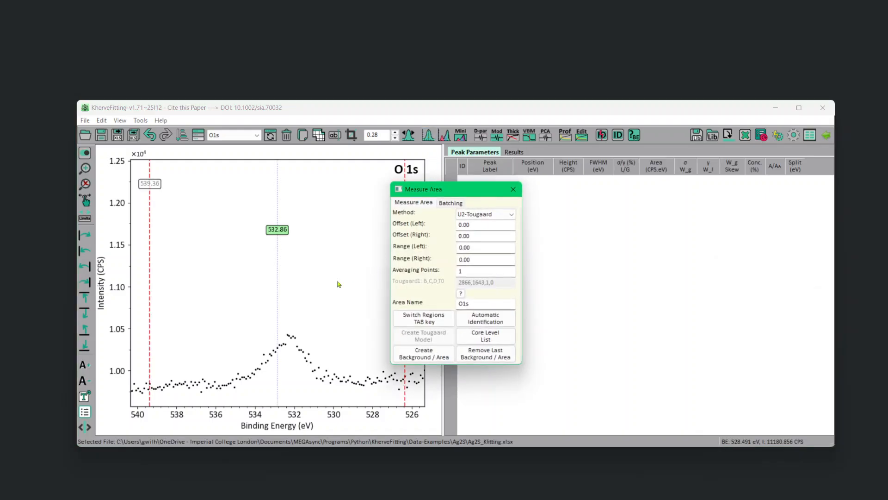
{"action": "left_click", "coordinate": [278, 308]}
{"action": "scroll", "coordinate": [277, 308], "scroll_direction": "down", "scroll_amount": 8}
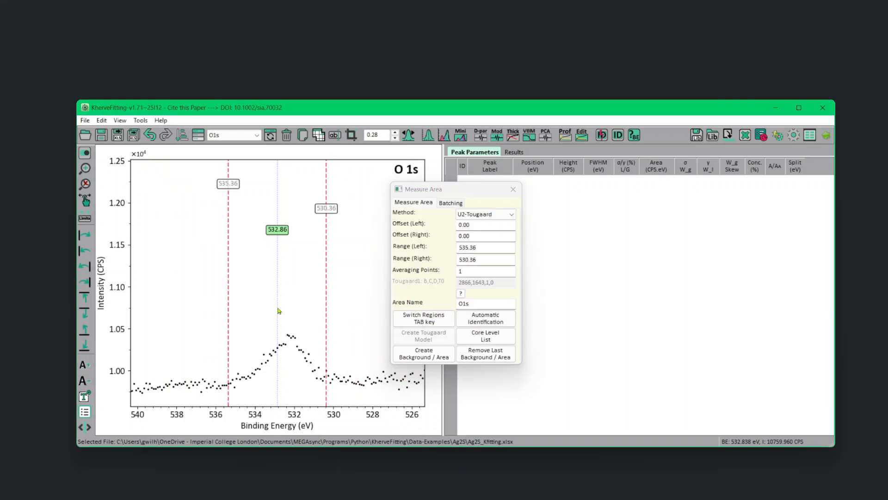
{"action": "scroll", "coordinate": [277, 309], "scroll_direction": "up", "scroll_amount": 2}
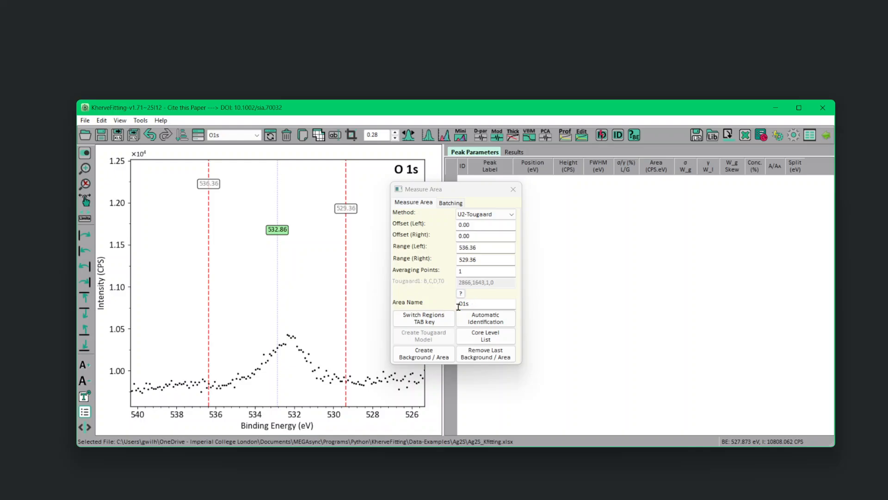
Create the O1s background and area with the U2-Tougaard method.
{"action": "left_click", "coordinate": [488, 216]}
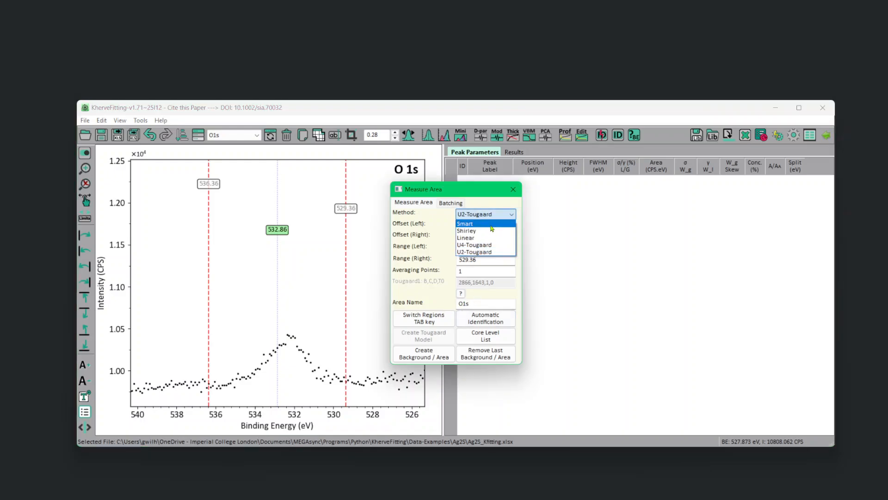
{"action": "left_click", "coordinate": [481, 252]}
{"action": "left_click", "coordinate": [422, 358]}
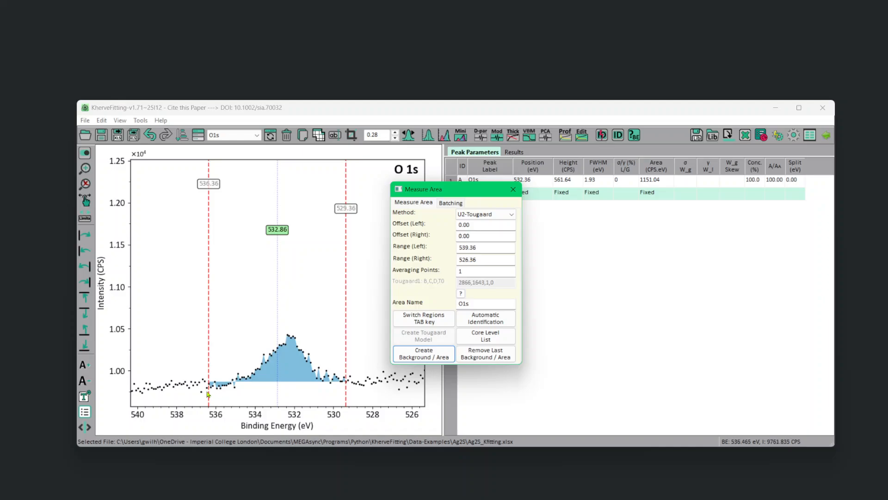
Rename the measured O1s peak as O1s O-C and close the area measurement window.
{"action": "left_click_drag", "start_coordinate": [472, 190], "coordinate": [601, 228]}
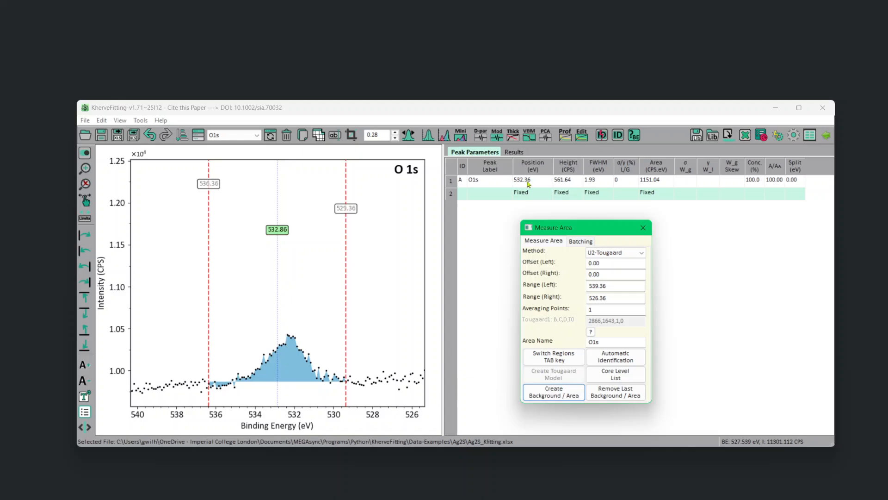
{"action": "double_click", "coordinate": [493, 183]}
{"action": "left_click", "coordinate": [494, 182]}
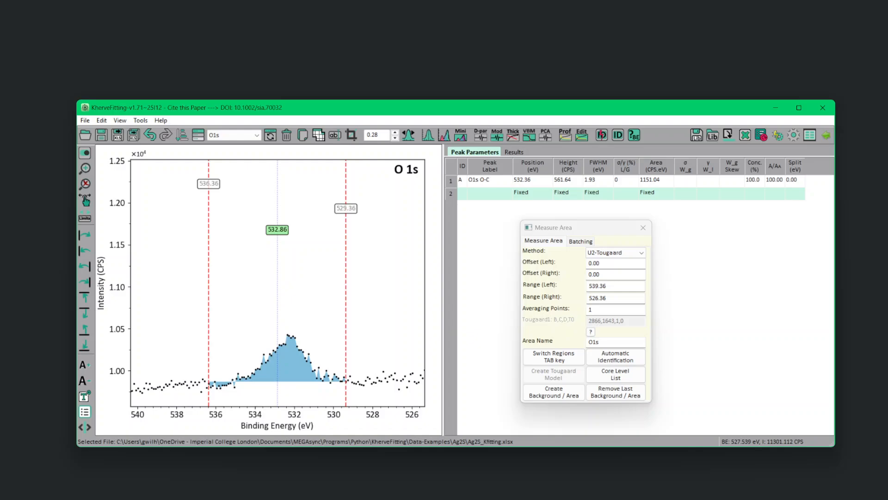
{"action": "key", "text": "Return"}
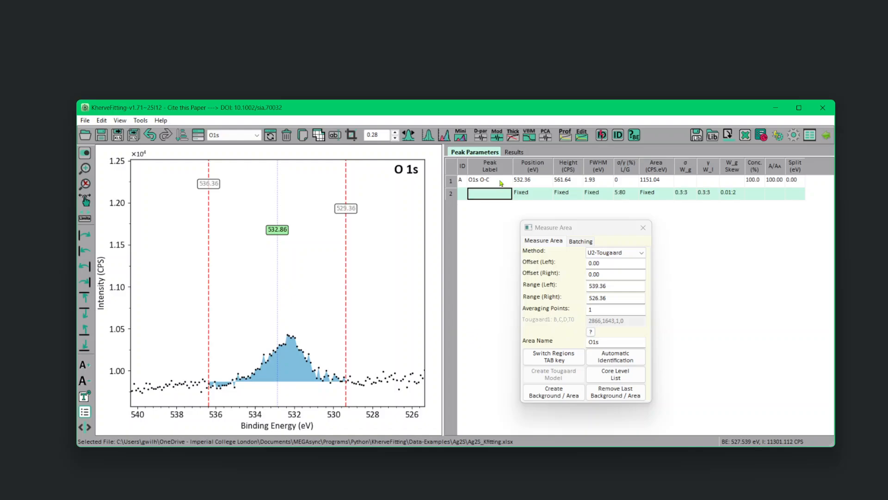
{"action": "left_click", "coordinate": [646, 233]}
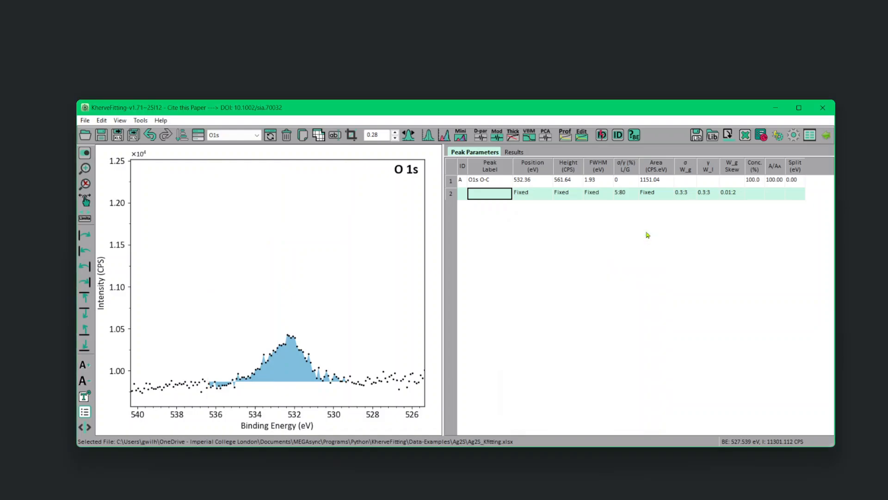
Clean the results grid and export the O1s, C1s, S2p and Ag3d core levels to it.
{"action": "left_click", "coordinate": [515, 152]}
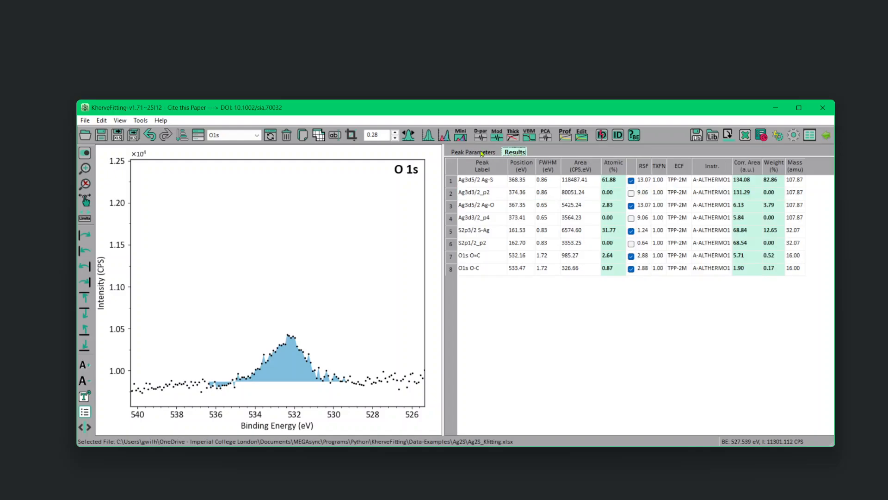
{"action": "left_click", "coordinate": [481, 152]}
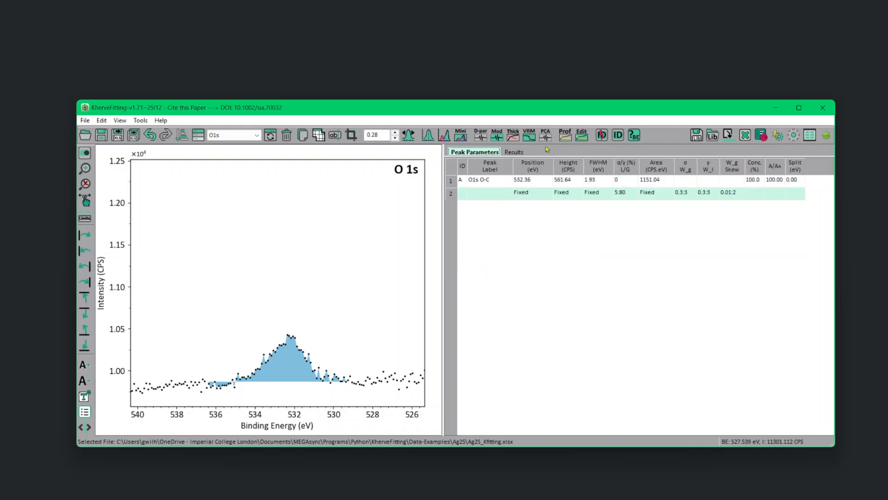
{"action": "left_click", "coordinate": [729, 135]}
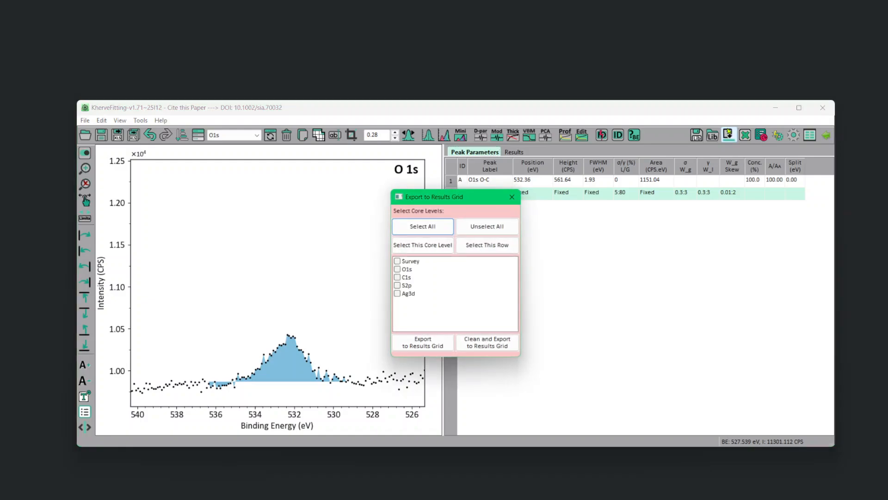
{"action": "left_click", "coordinate": [398, 269]}
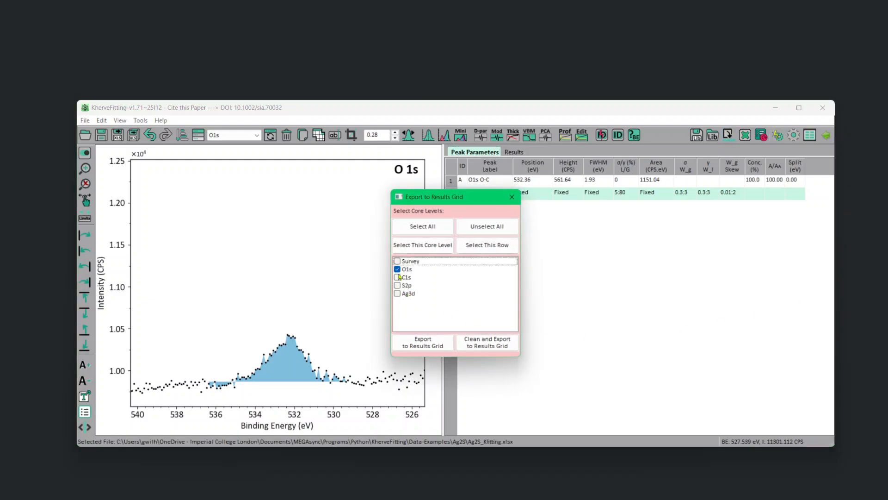
{"action": "left_click", "coordinate": [398, 277]}
{"action": "left_click", "coordinate": [398, 285]}
{"action": "left_click", "coordinate": [397, 294]}
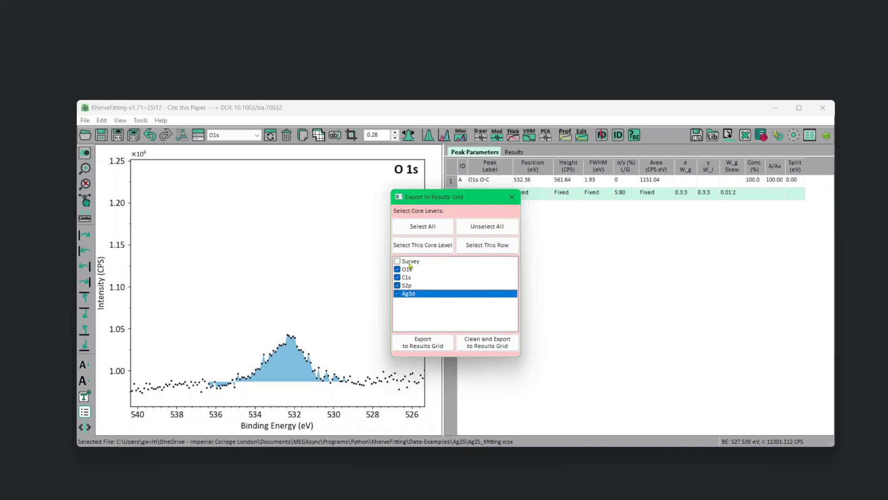
{"action": "left_click", "coordinate": [492, 342]}
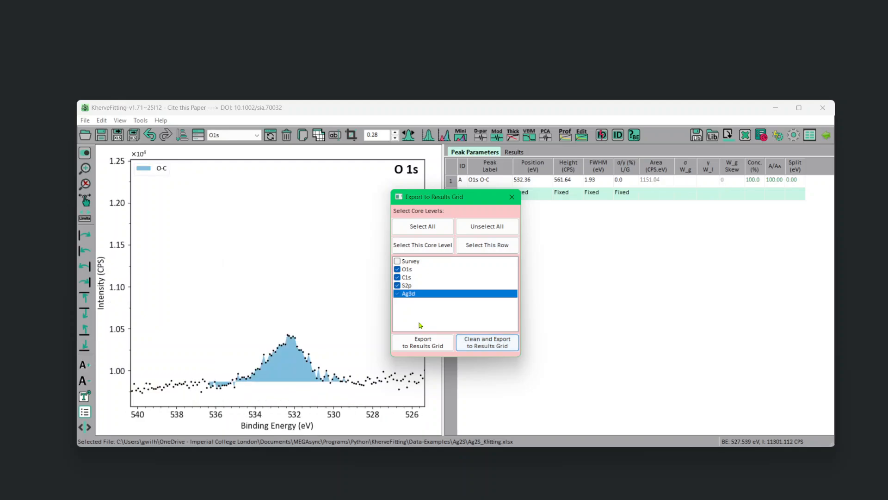
Show the exported results and exclude the S2p1/2_p2 peak from the atomic percentage calculation.
{"action": "left_click_drag", "start_coordinate": [460, 202], "coordinate": [714, 304]}
{"action": "left_click", "coordinate": [516, 153]}
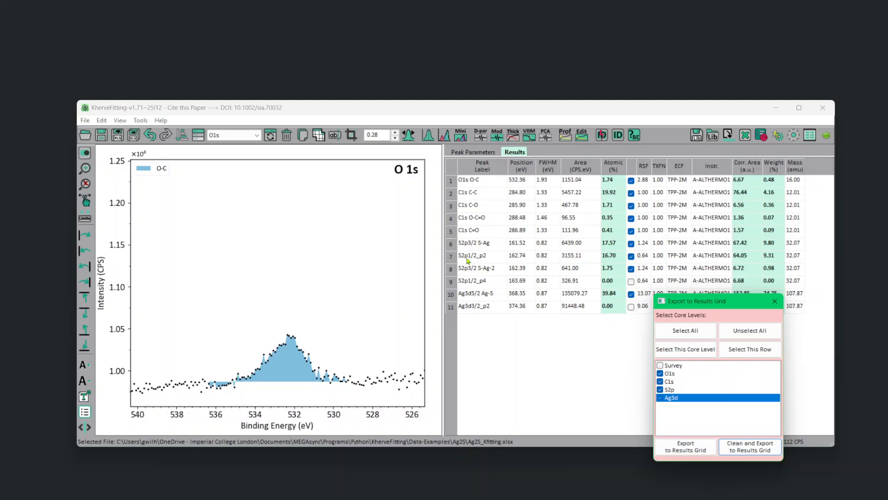
{"action": "left_click", "coordinate": [632, 257]}
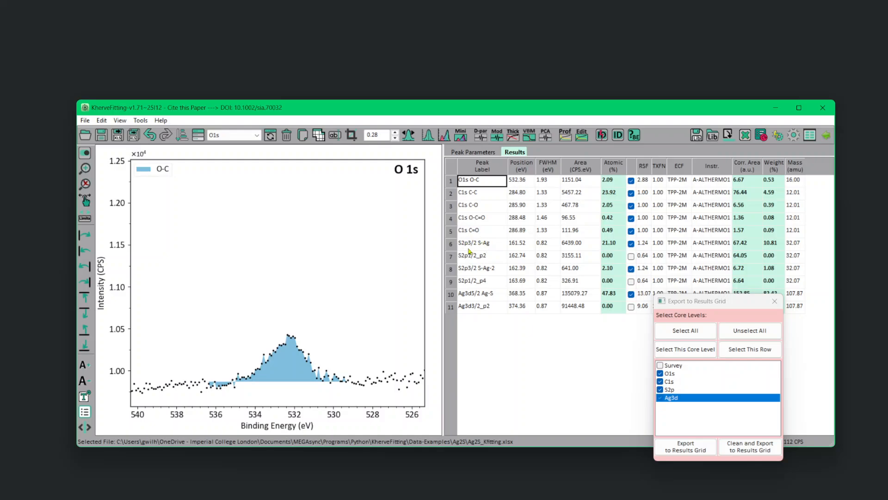
{"action": "left_click", "coordinate": [631, 257]}
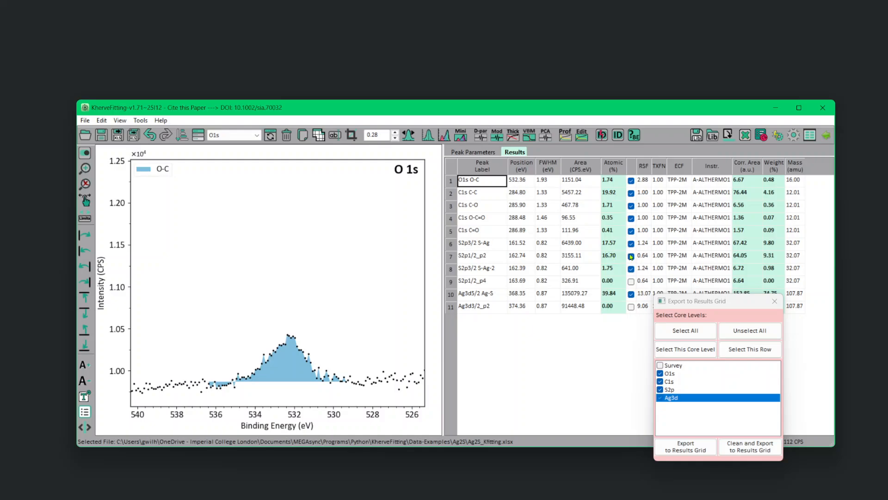
{"action": "left_click", "coordinate": [631, 257]}
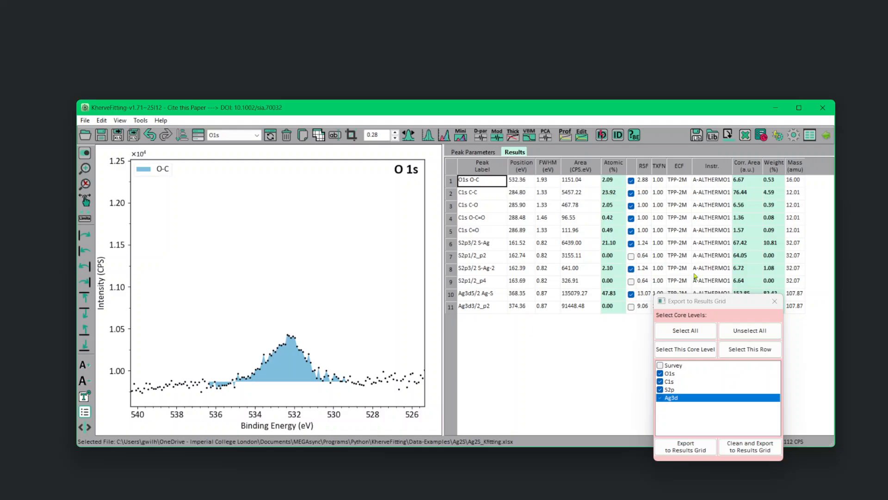
Exclude the O1s peak and all four C1s peaks from the atomic percentages, keeping the export window clear of the results.
{"action": "left_click", "coordinate": [631, 181]}
{"action": "left_click", "coordinate": [631, 193]}
{"action": "left_click", "coordinate": [631, 206]}
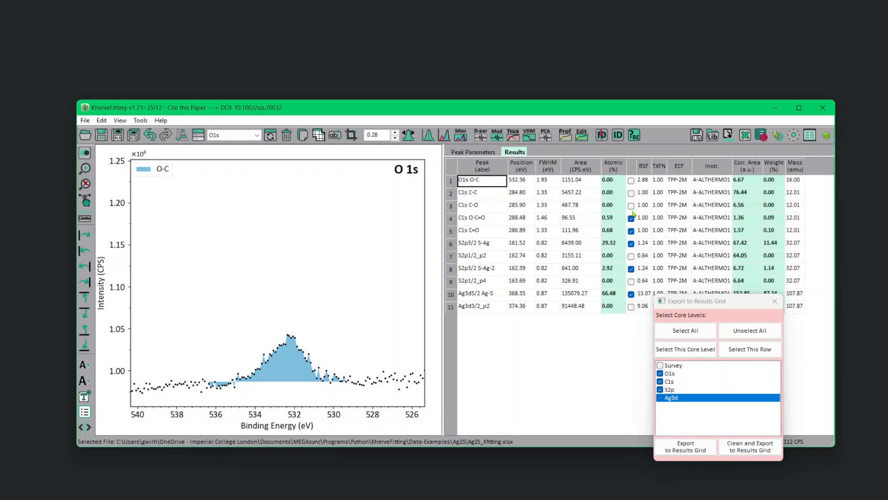
{"action": "left_click", "coordinate": [631, 218]}
{"action": "left_click", "coordinate": [631, 230]}
{"action": "left_click_drag", "start_coordinate": [705, 308], "coordinate": [633, 348]}
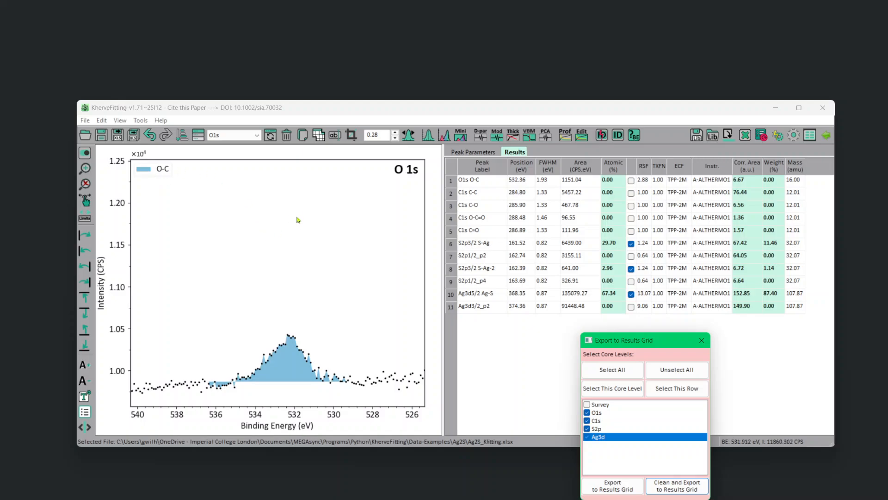